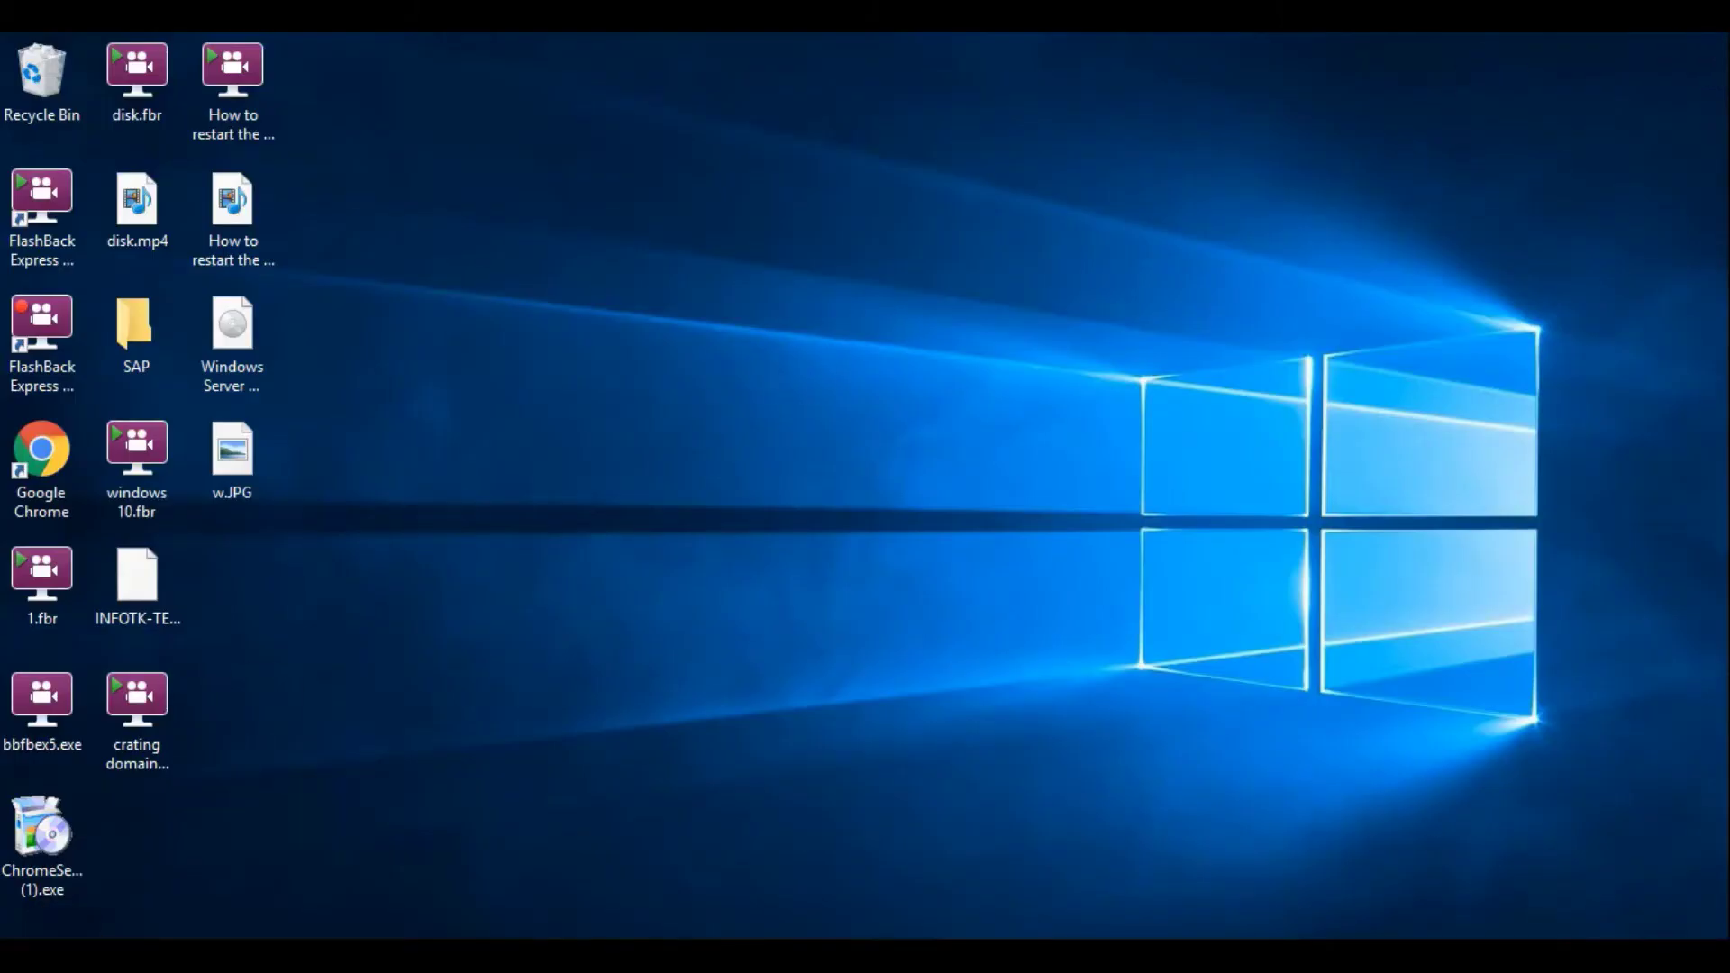
# Step: Open Group Policy Management through Server Manager and minimize the Server Manager window
pyautogui.click(32, 933)
pyautogui.click(467, 274)
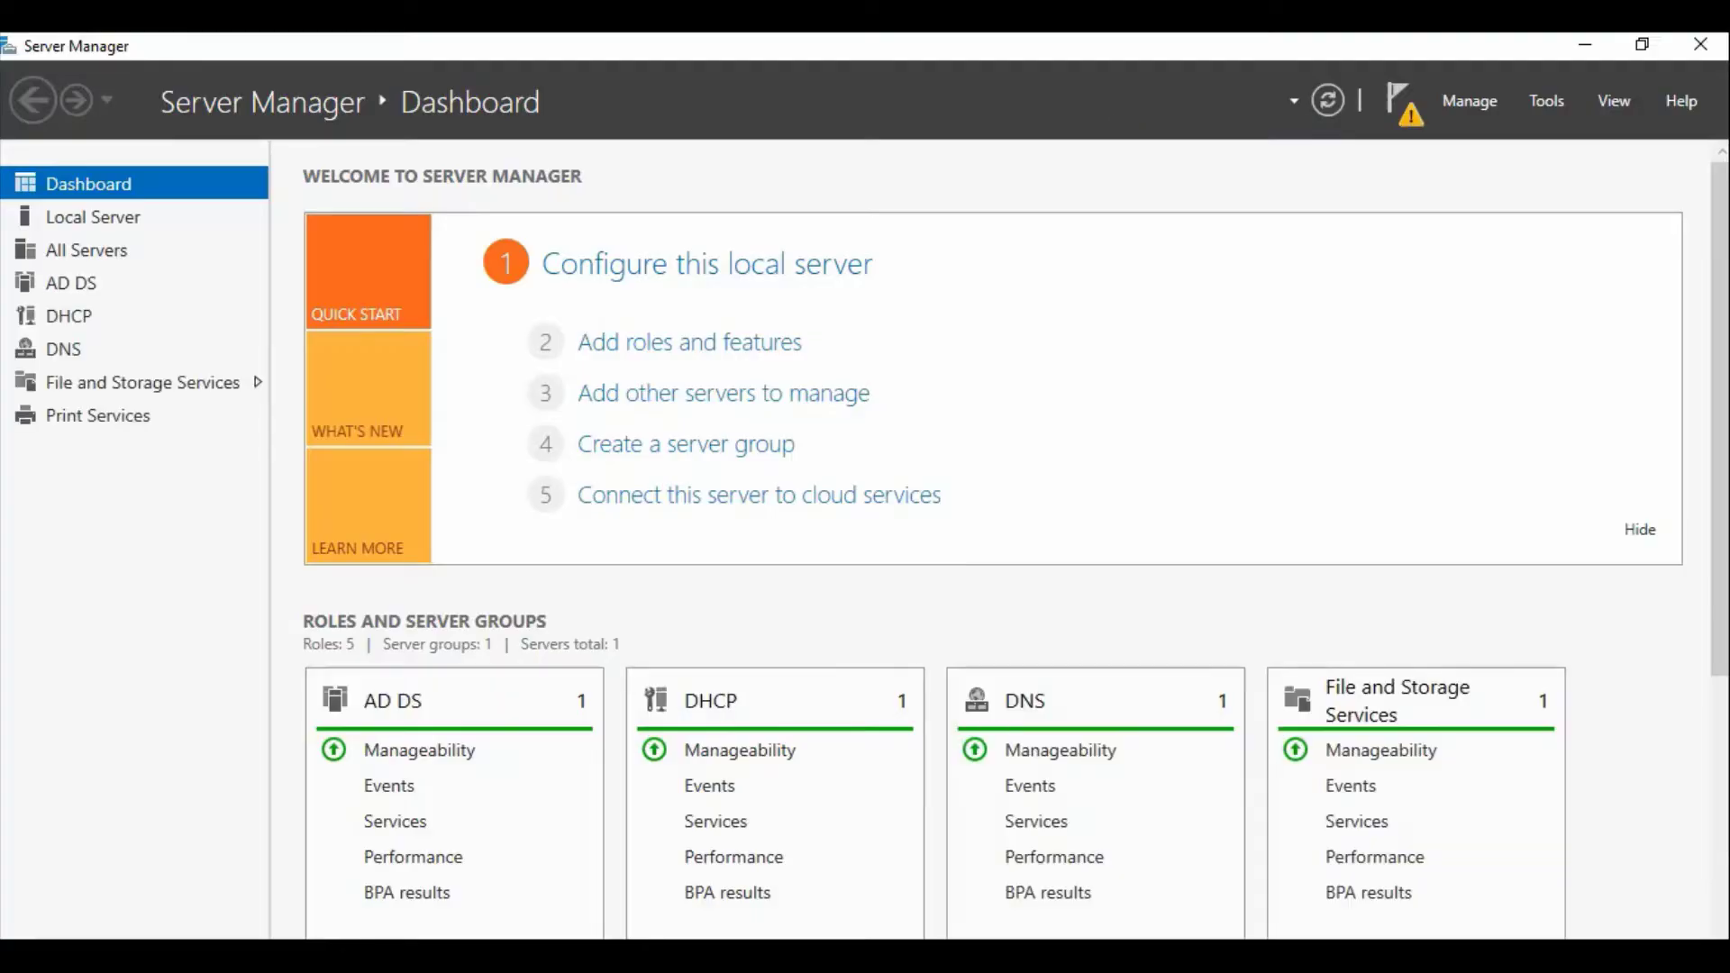
pyautogui.click(1553, 104)
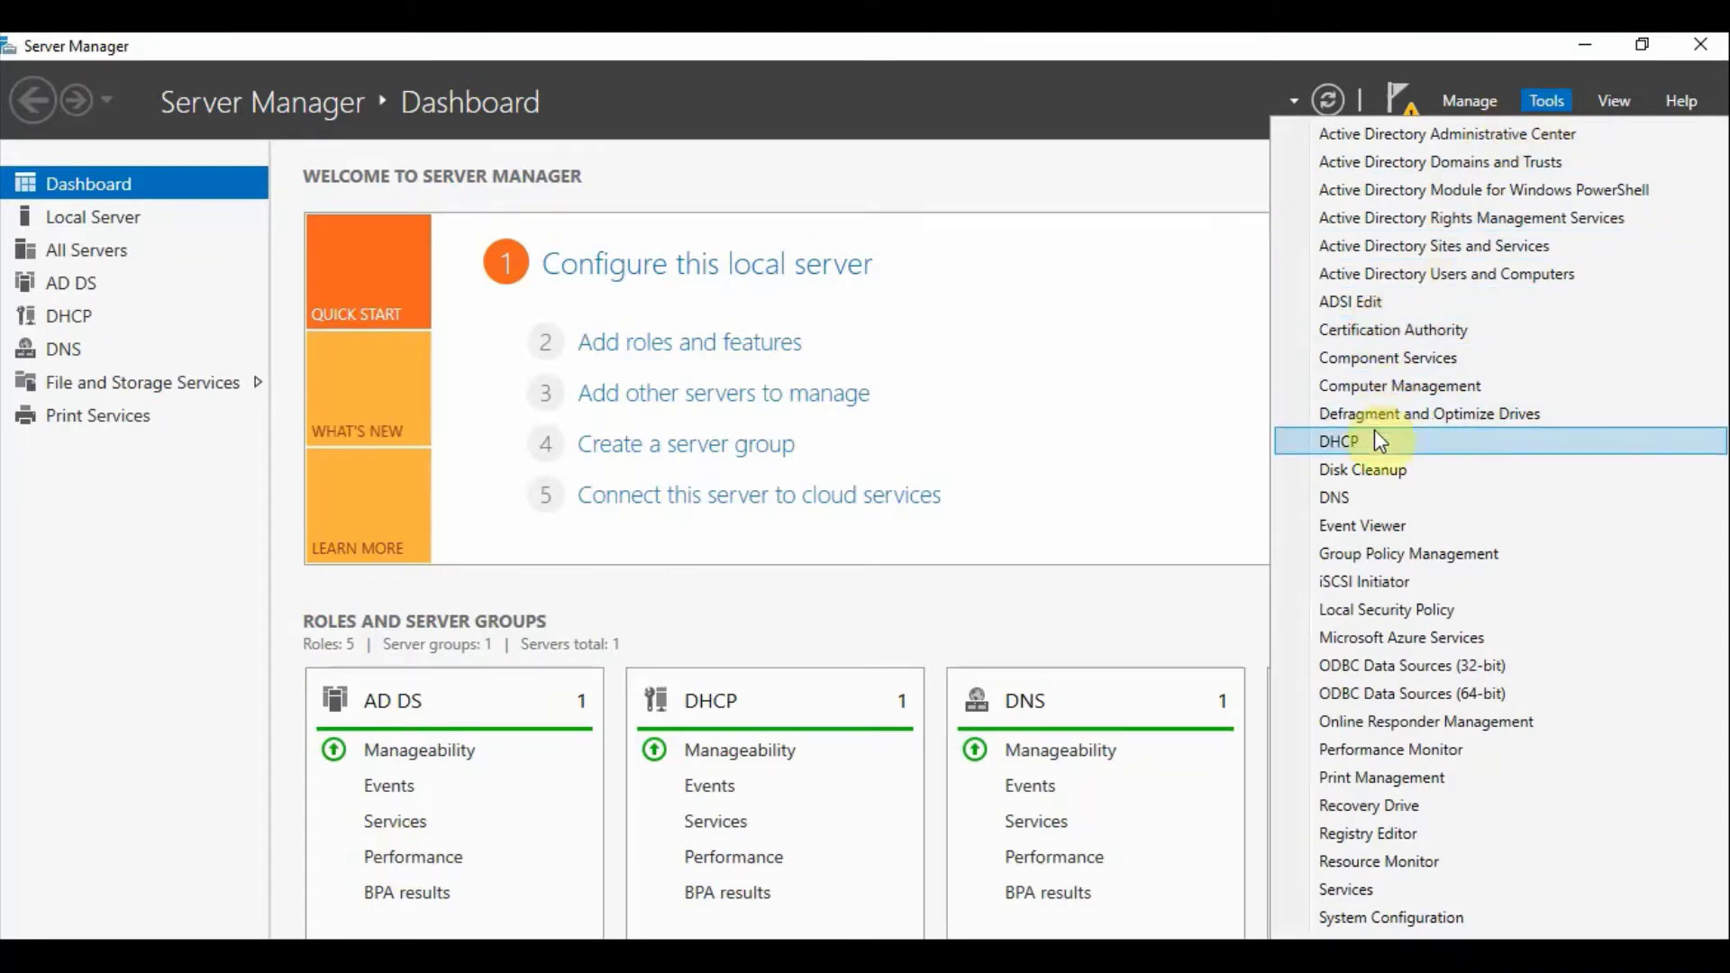
pyautogui.click(1384, 553)
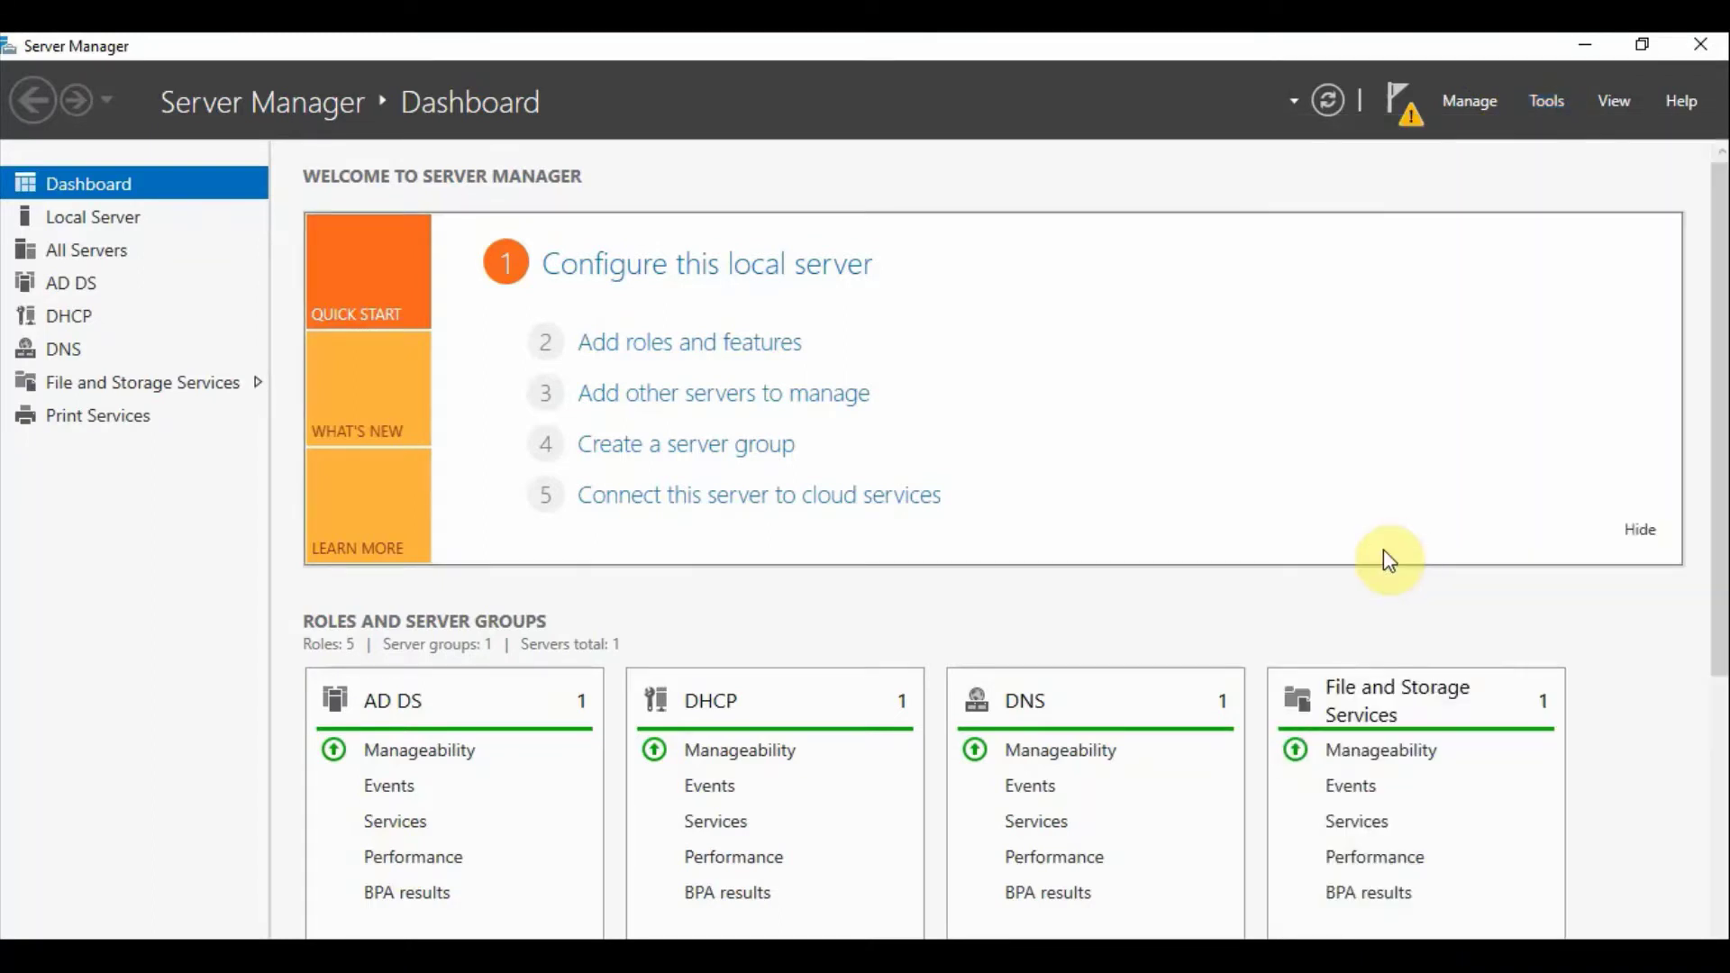
pyautogui.click(1584, 47)
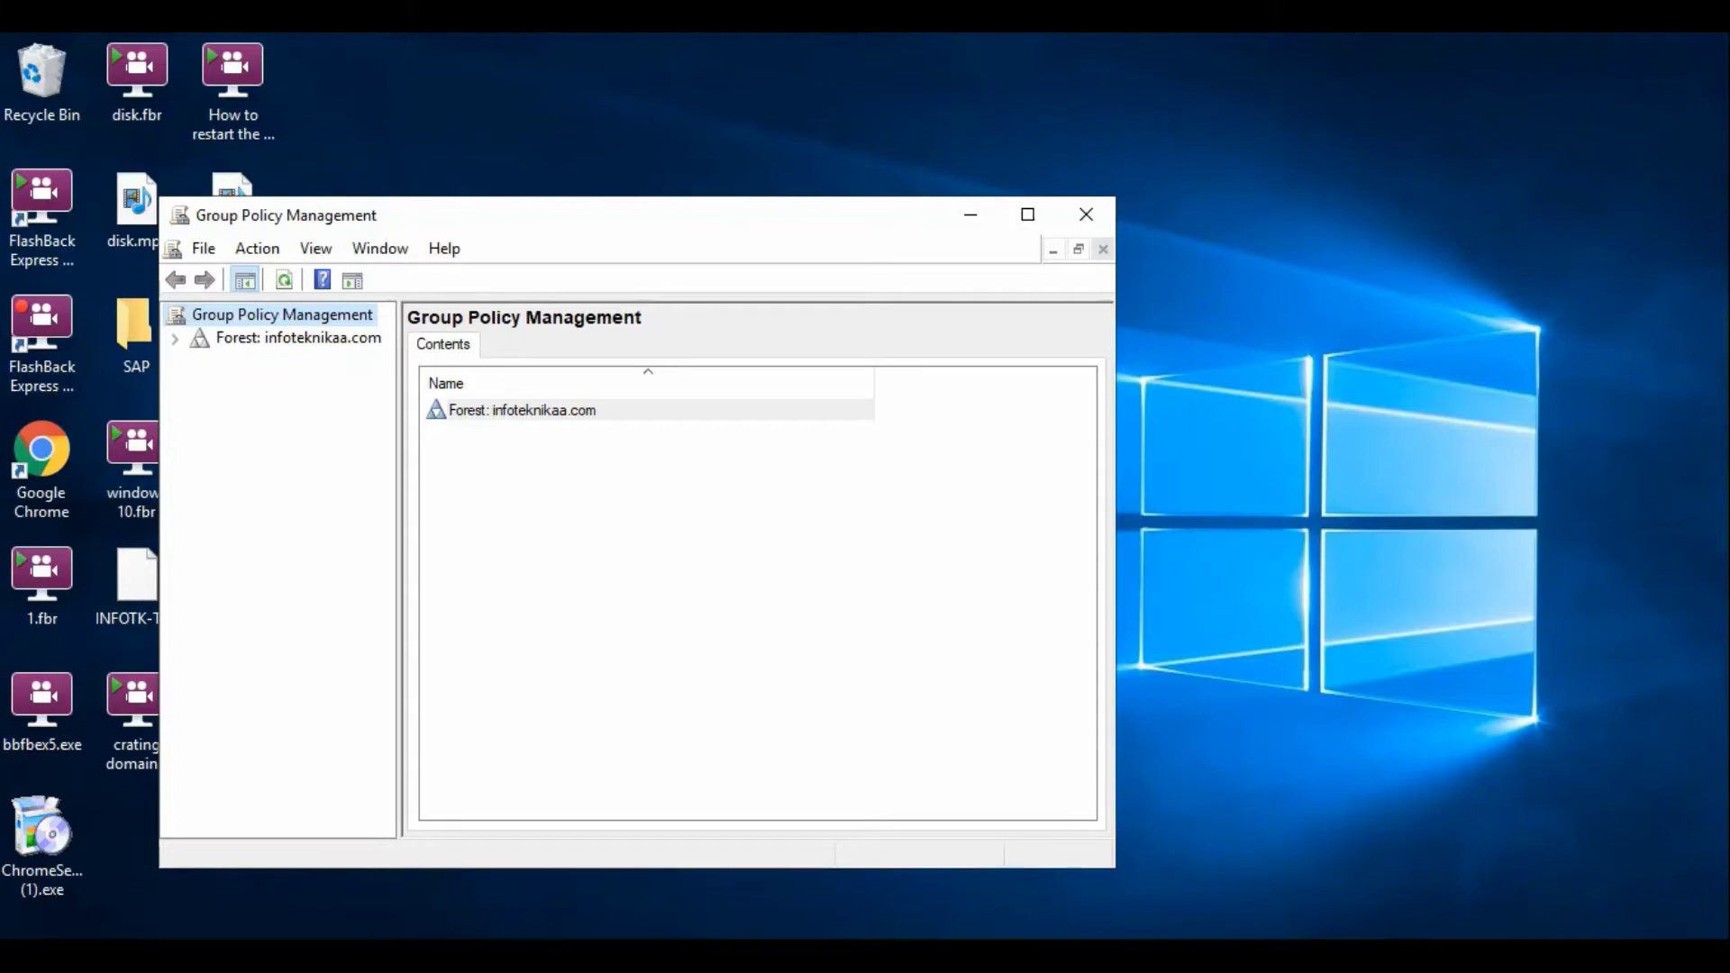
# Step: Expand the forest down to the infoteknikaa.com domain, maximize the Group Policy Management window and widen the console tree
pyautogui.click(174, 341)
pyautogui.click(199, 360)
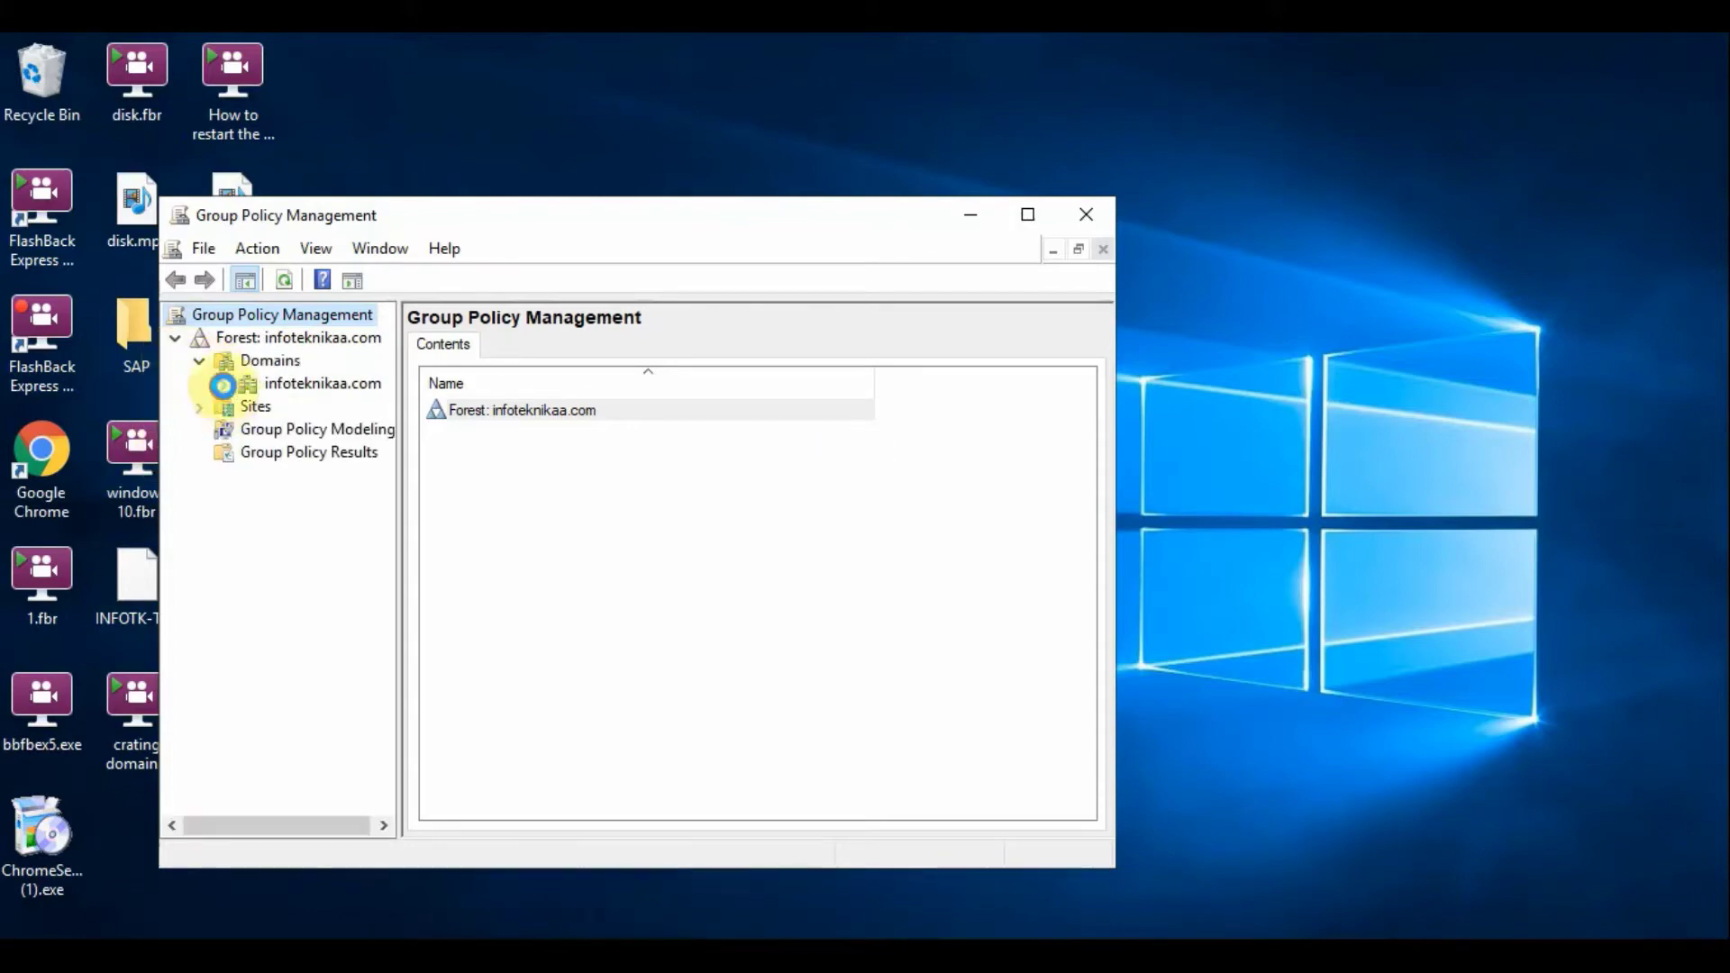
pyautogui.click(224, 384)
pyautogui.click(1028, 214)
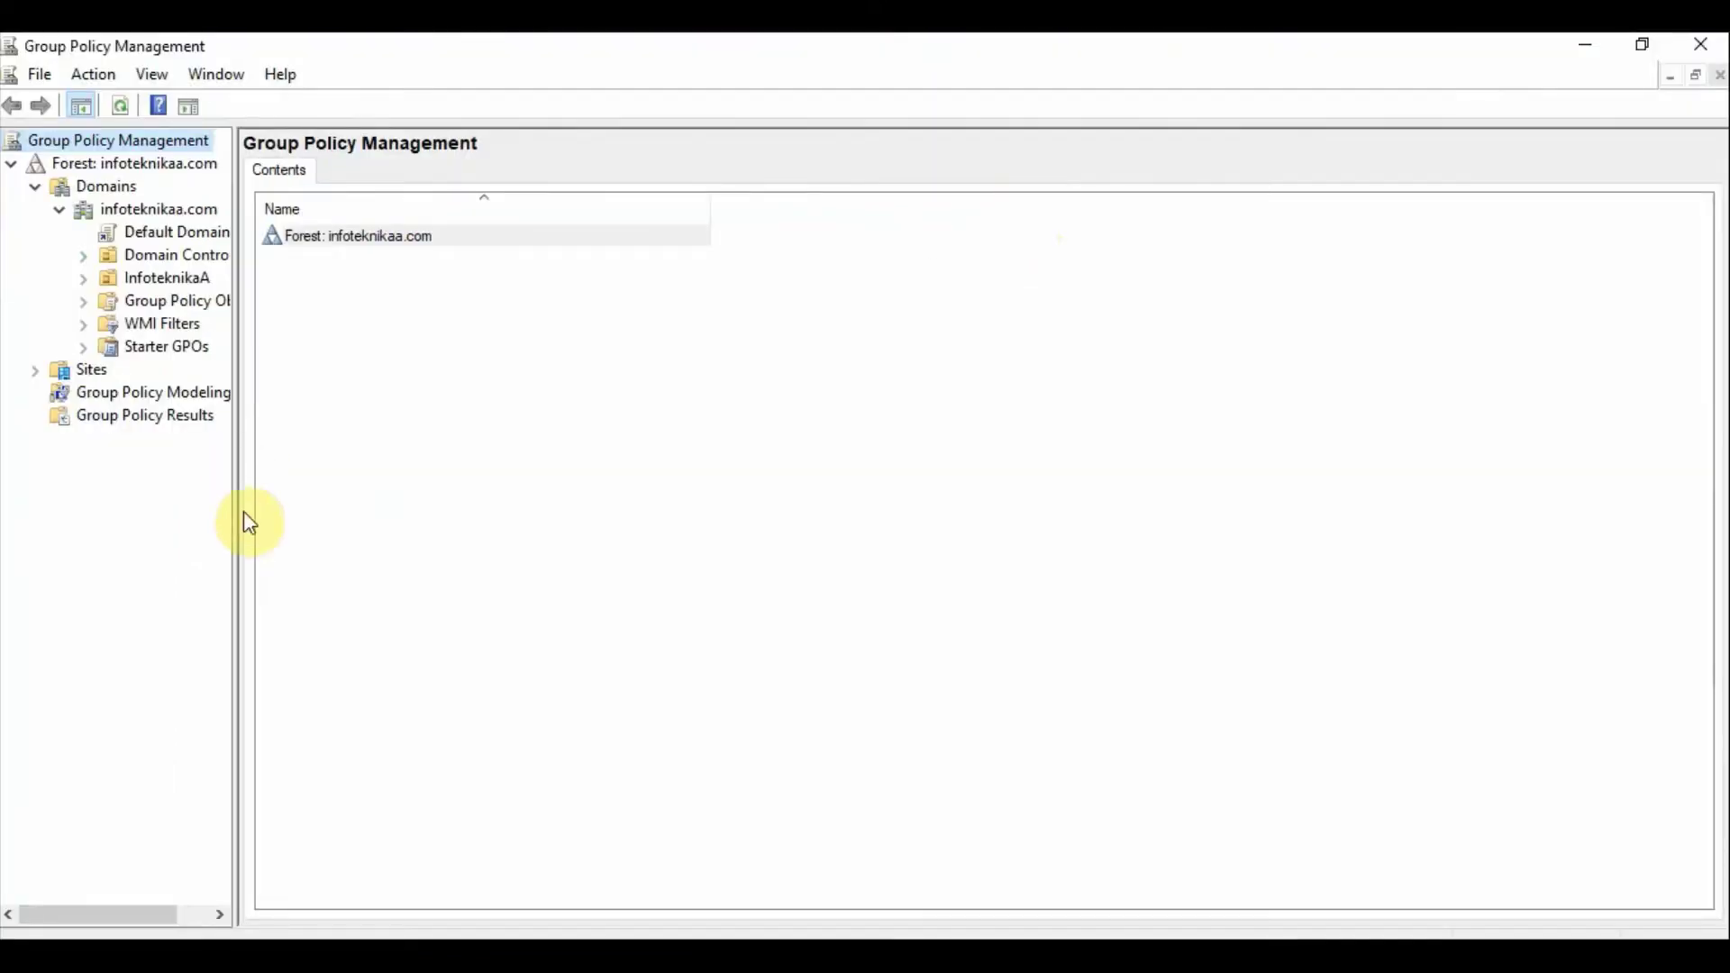
pyautogui.moveTo(233, 517); pyautogui.dragTo(591, 495)
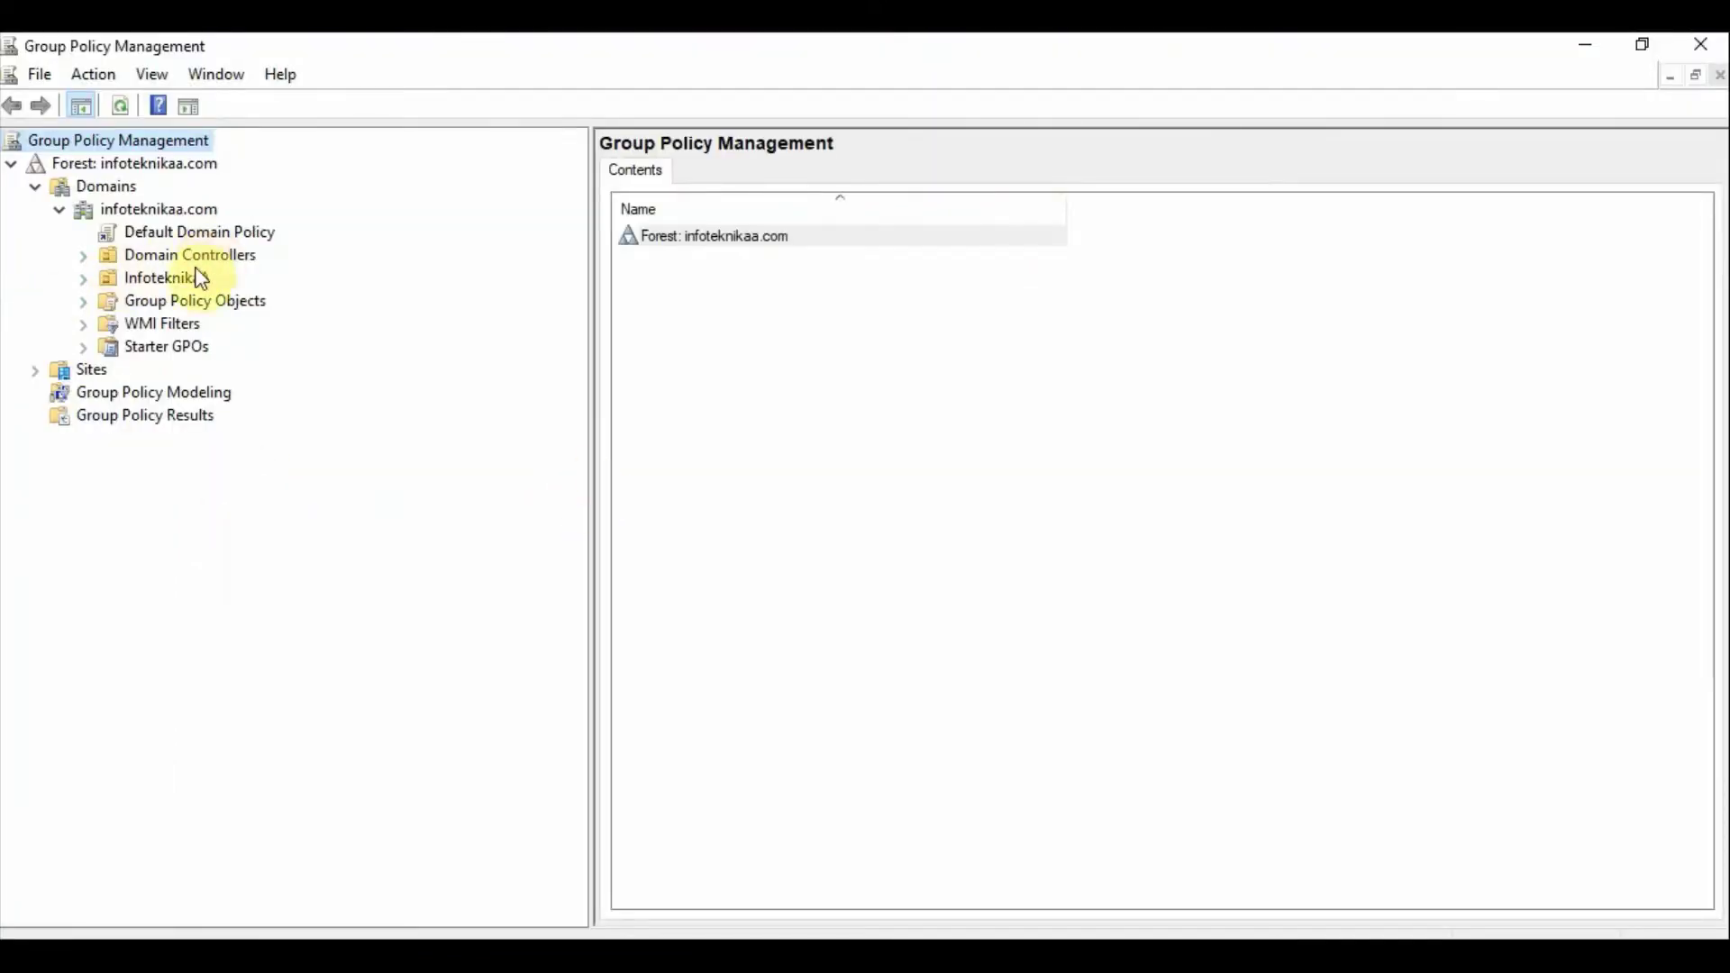
# Step: Expand the InfoteknikaA and Domain Controllers units and display the Default Domain Controllers Policy
pyautogui.click(83, 279)
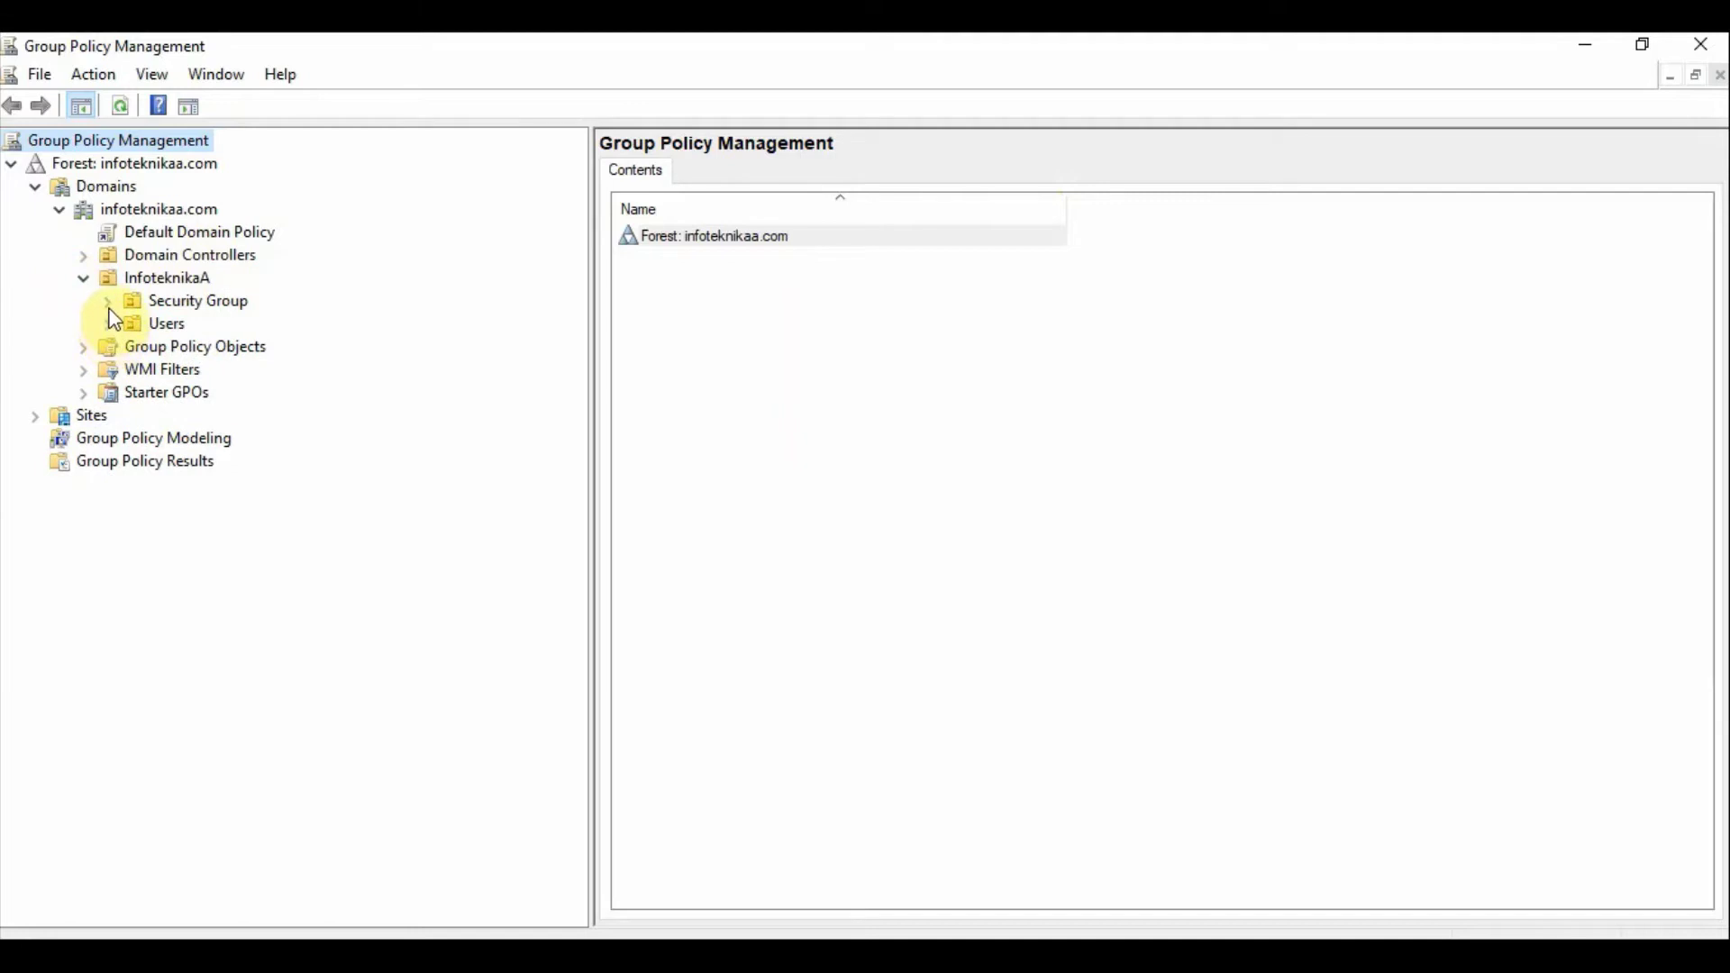
pyautogui.click(83, 256)
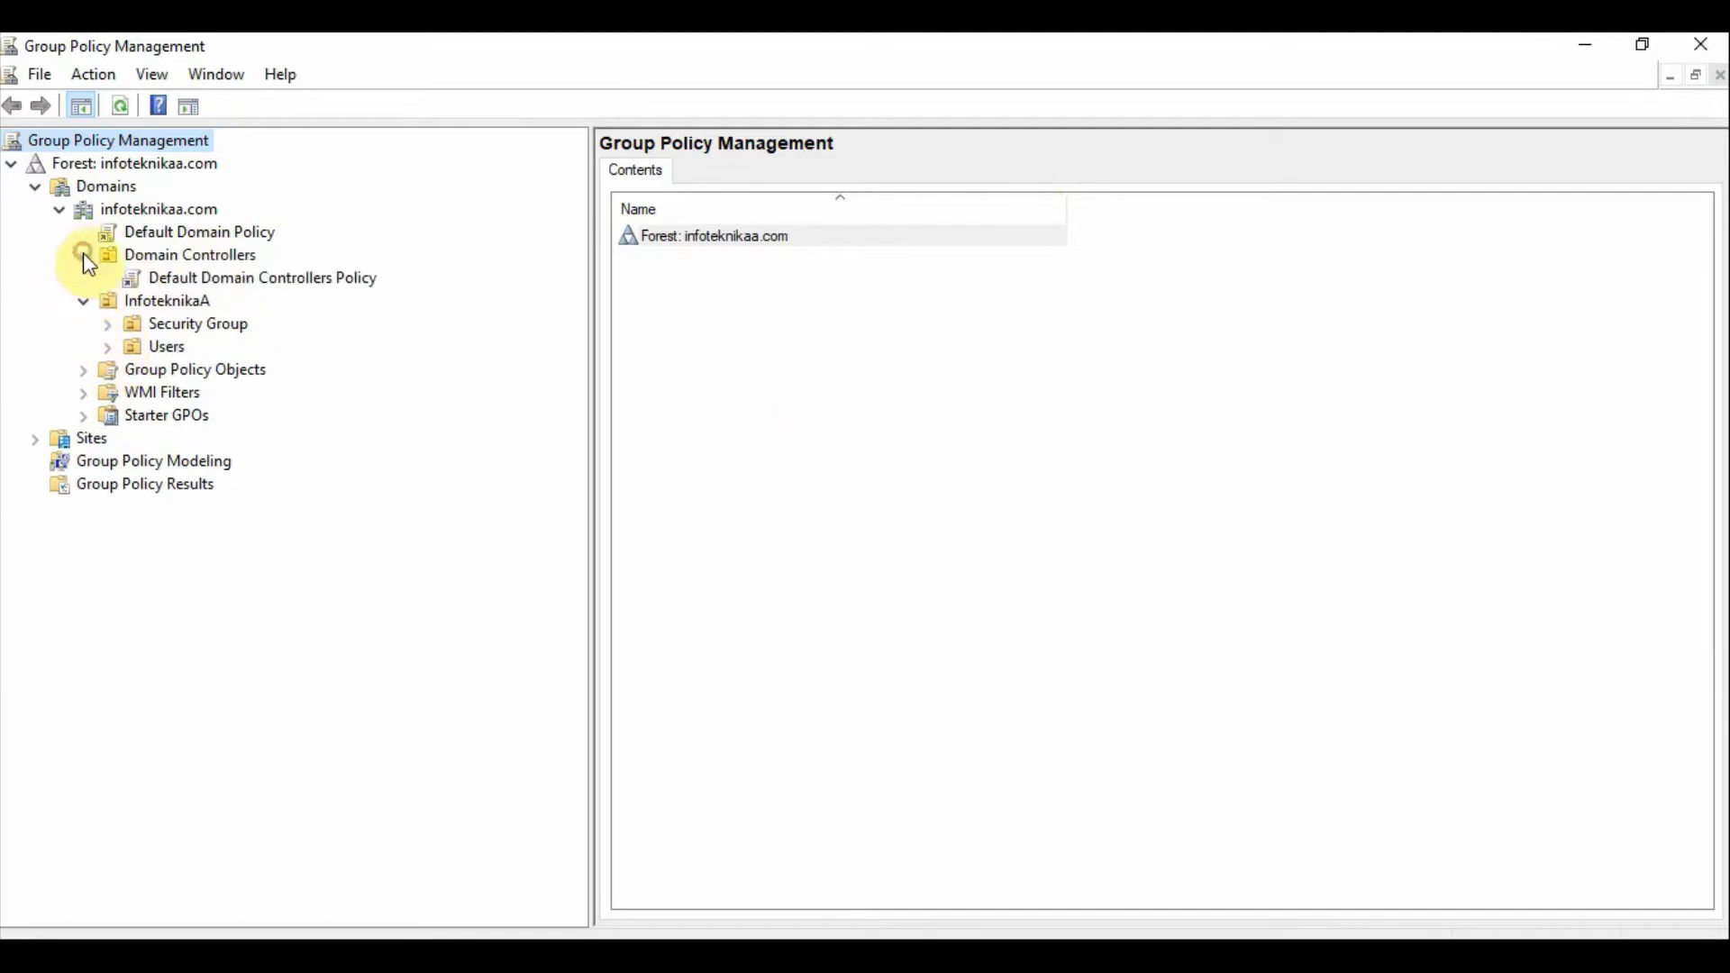
pyautogui.click(178, 279)
pyautogui.click(1066, 566)
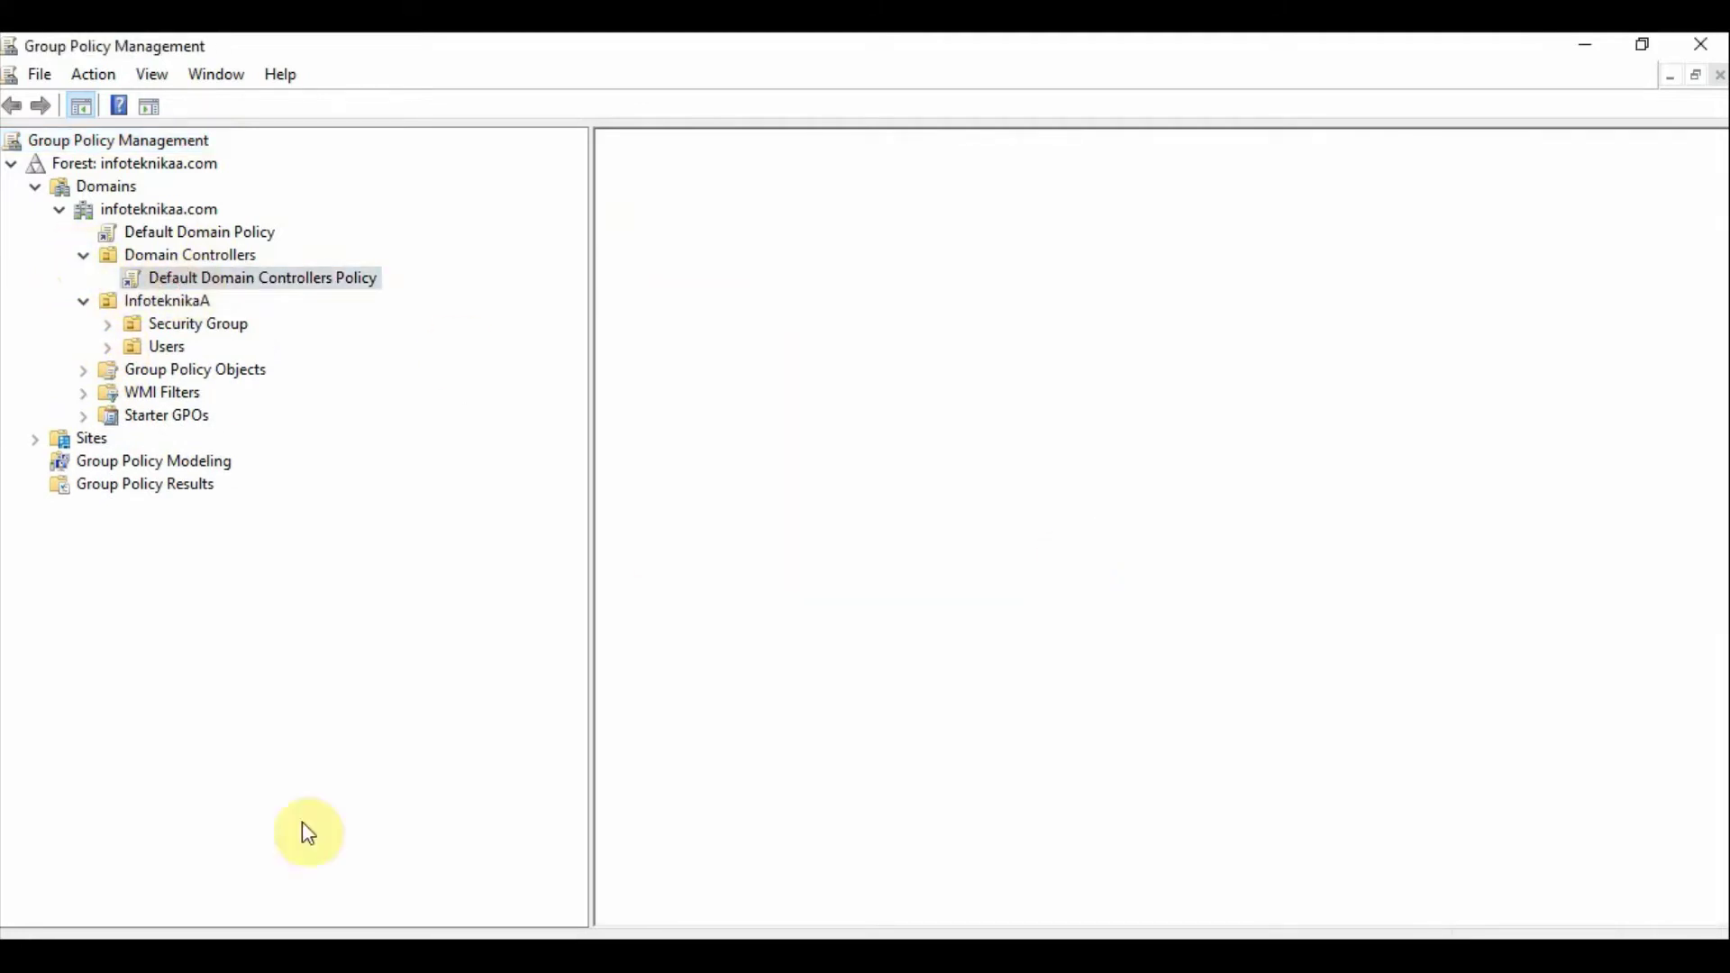
# Step: Launch Active Directory Users and Computers with the dsa.msc command
pyautogui.press('super+x')
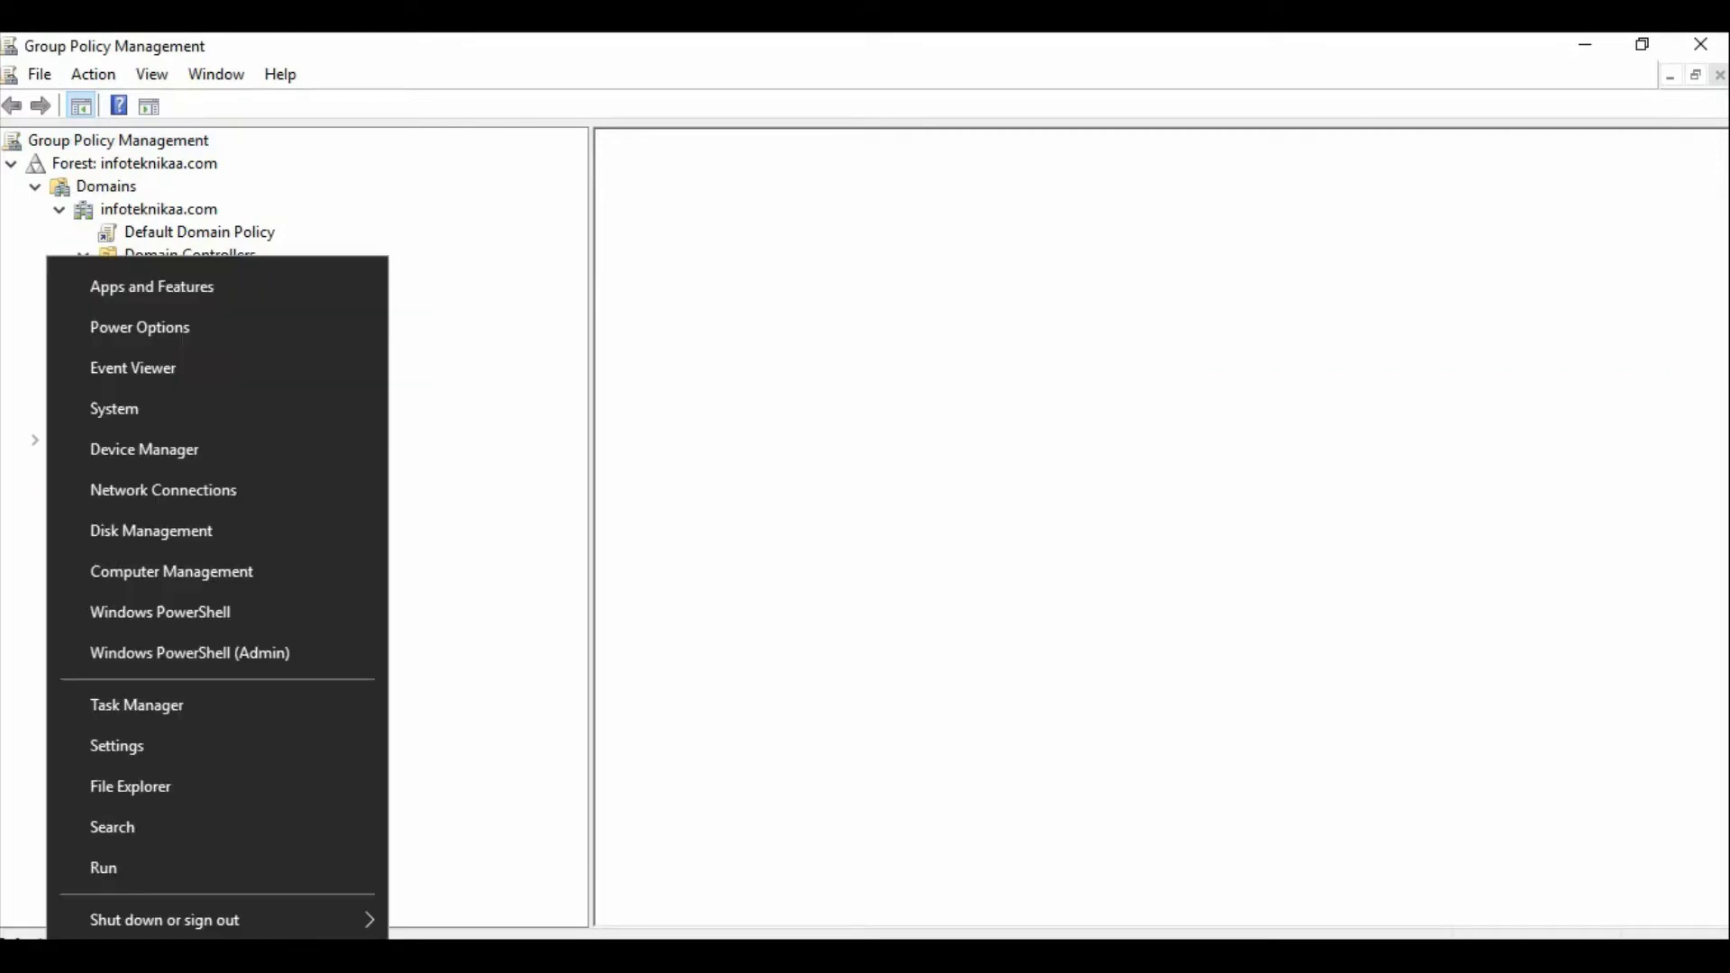
pyautogui.click(127, 868)
pyautogui.write('dsa.msc')
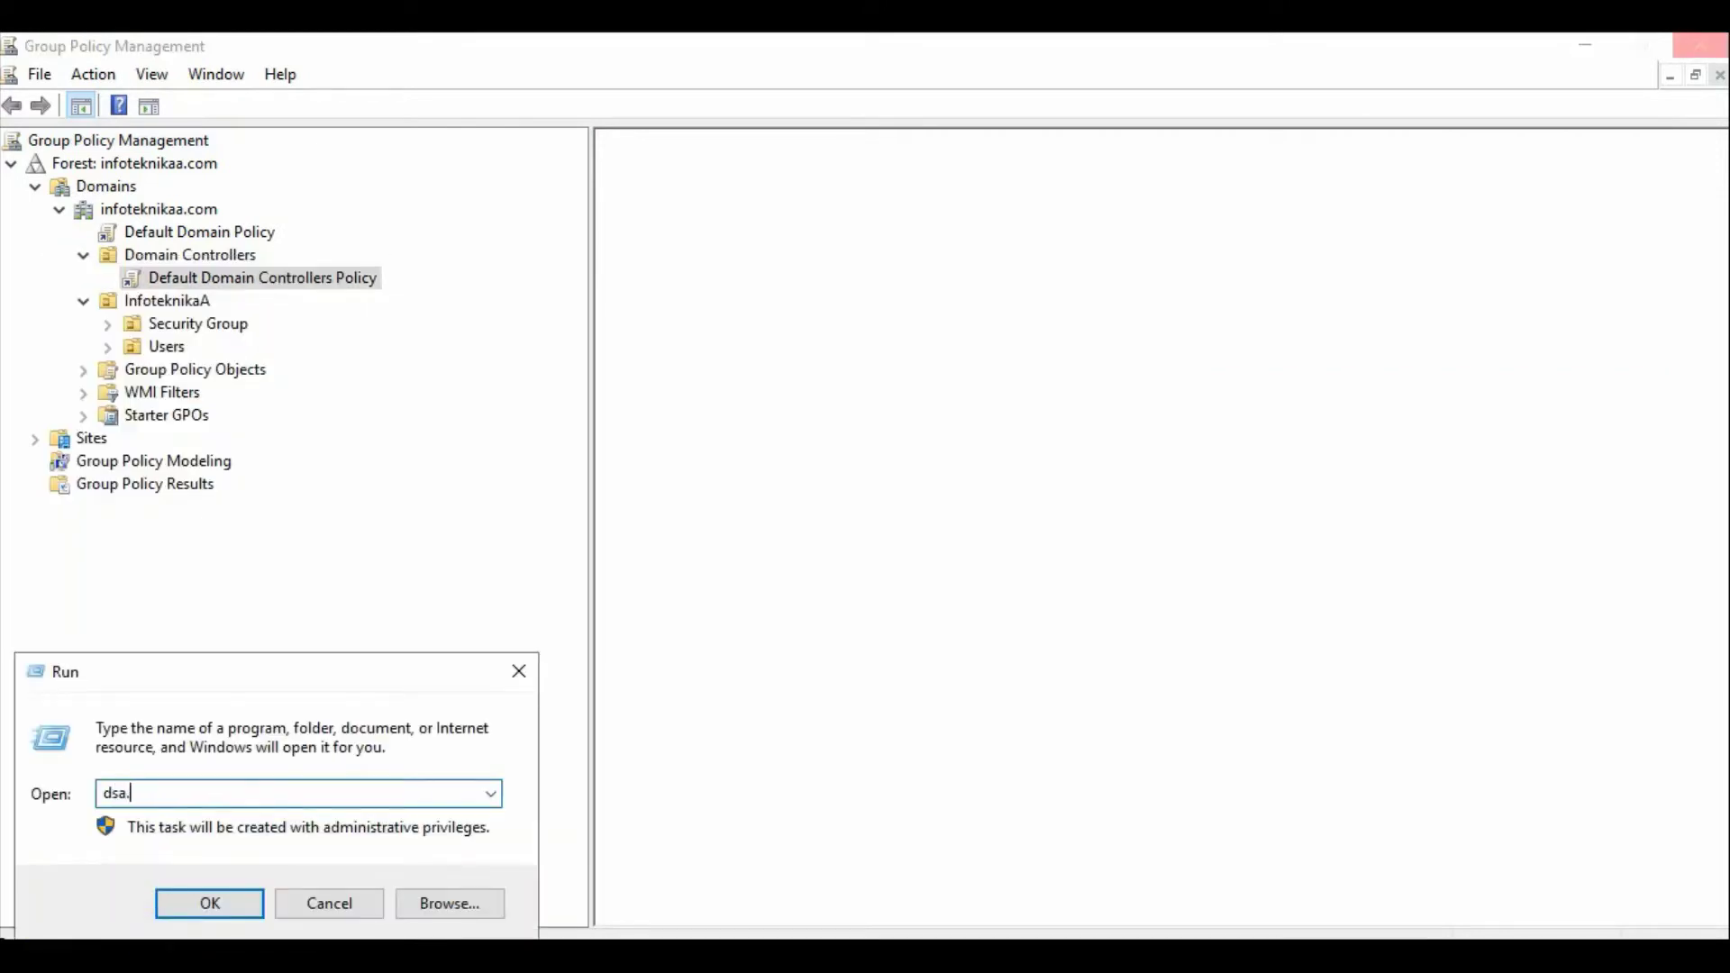
pyautogui.press('Return')
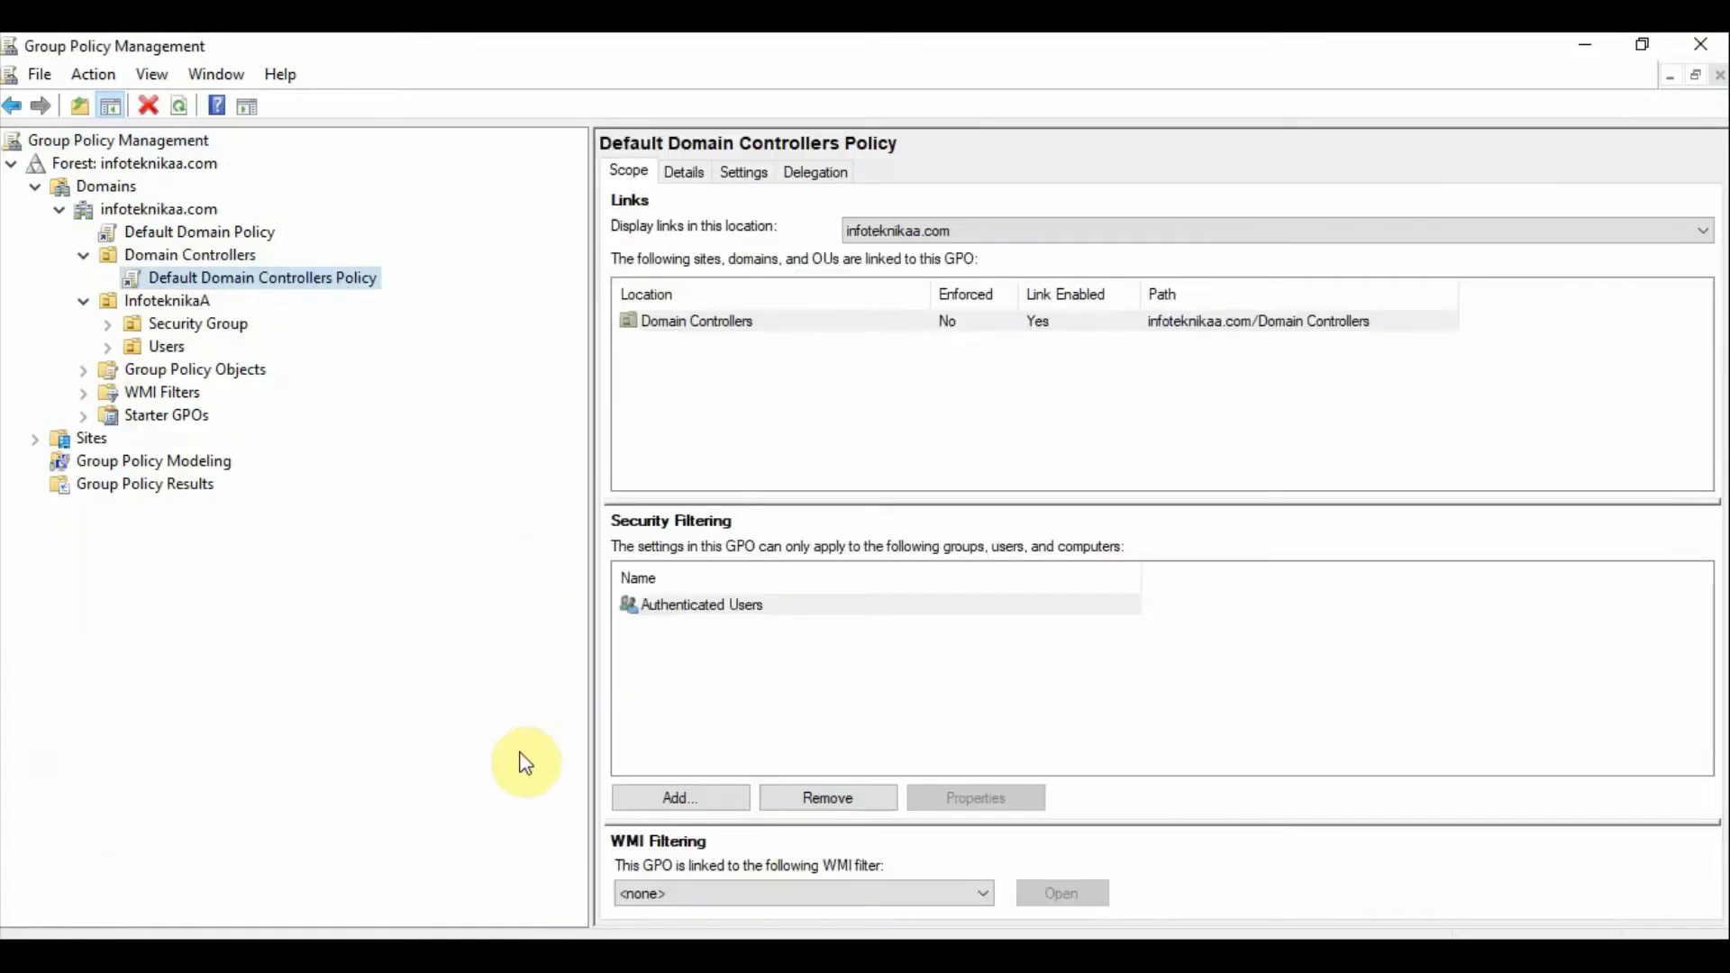
# Step: Create an organizational unit named Servers under InfoteknikaA in Group Policy Management and select it
pyautogui.click(169, 301)
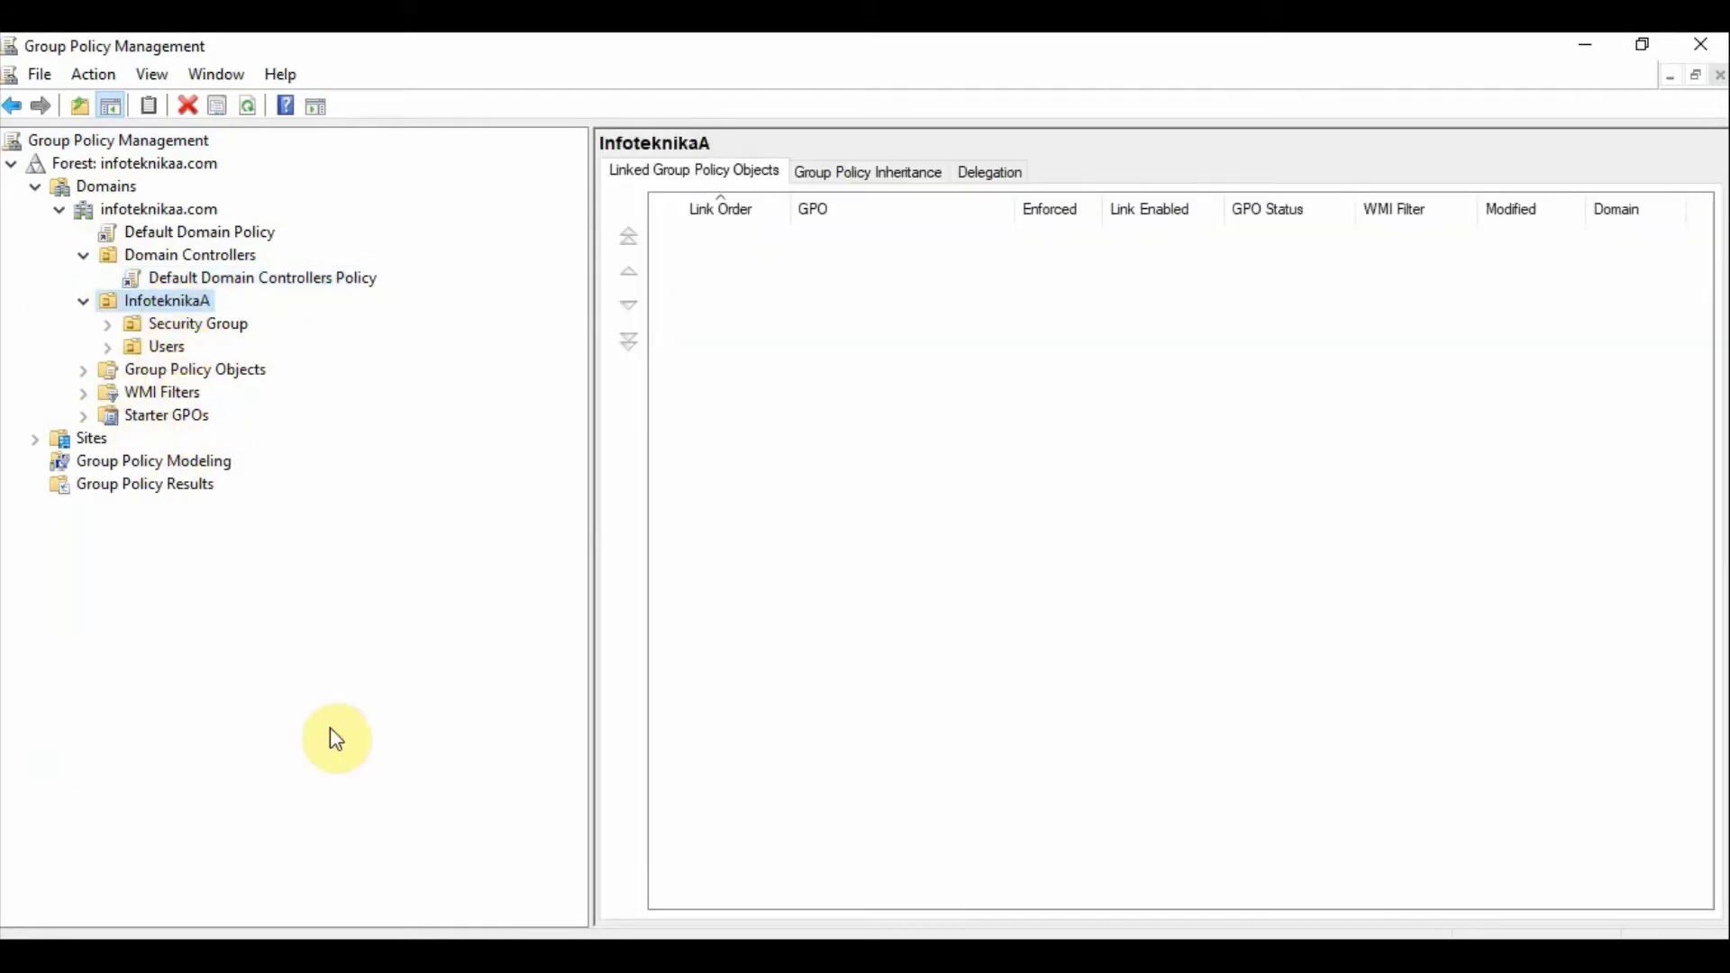
pyautogui.rightClick(171, 302)
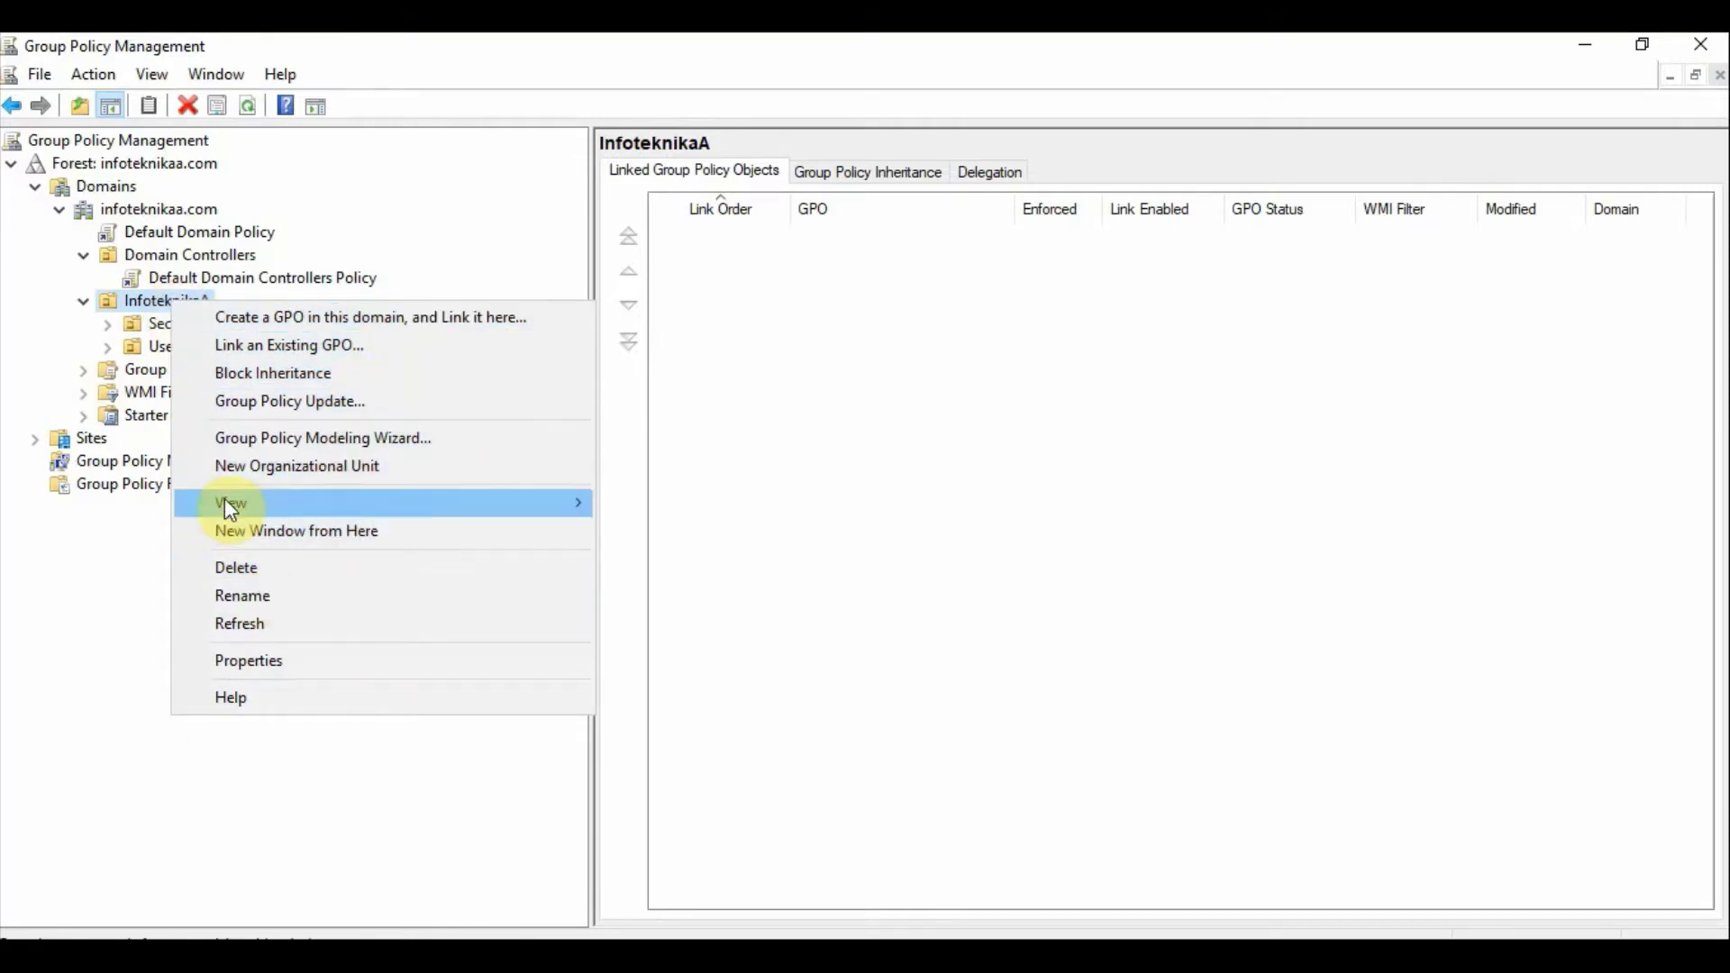
pyautogui.click(84, 721)
pyautogui.rightClick(179, 295)
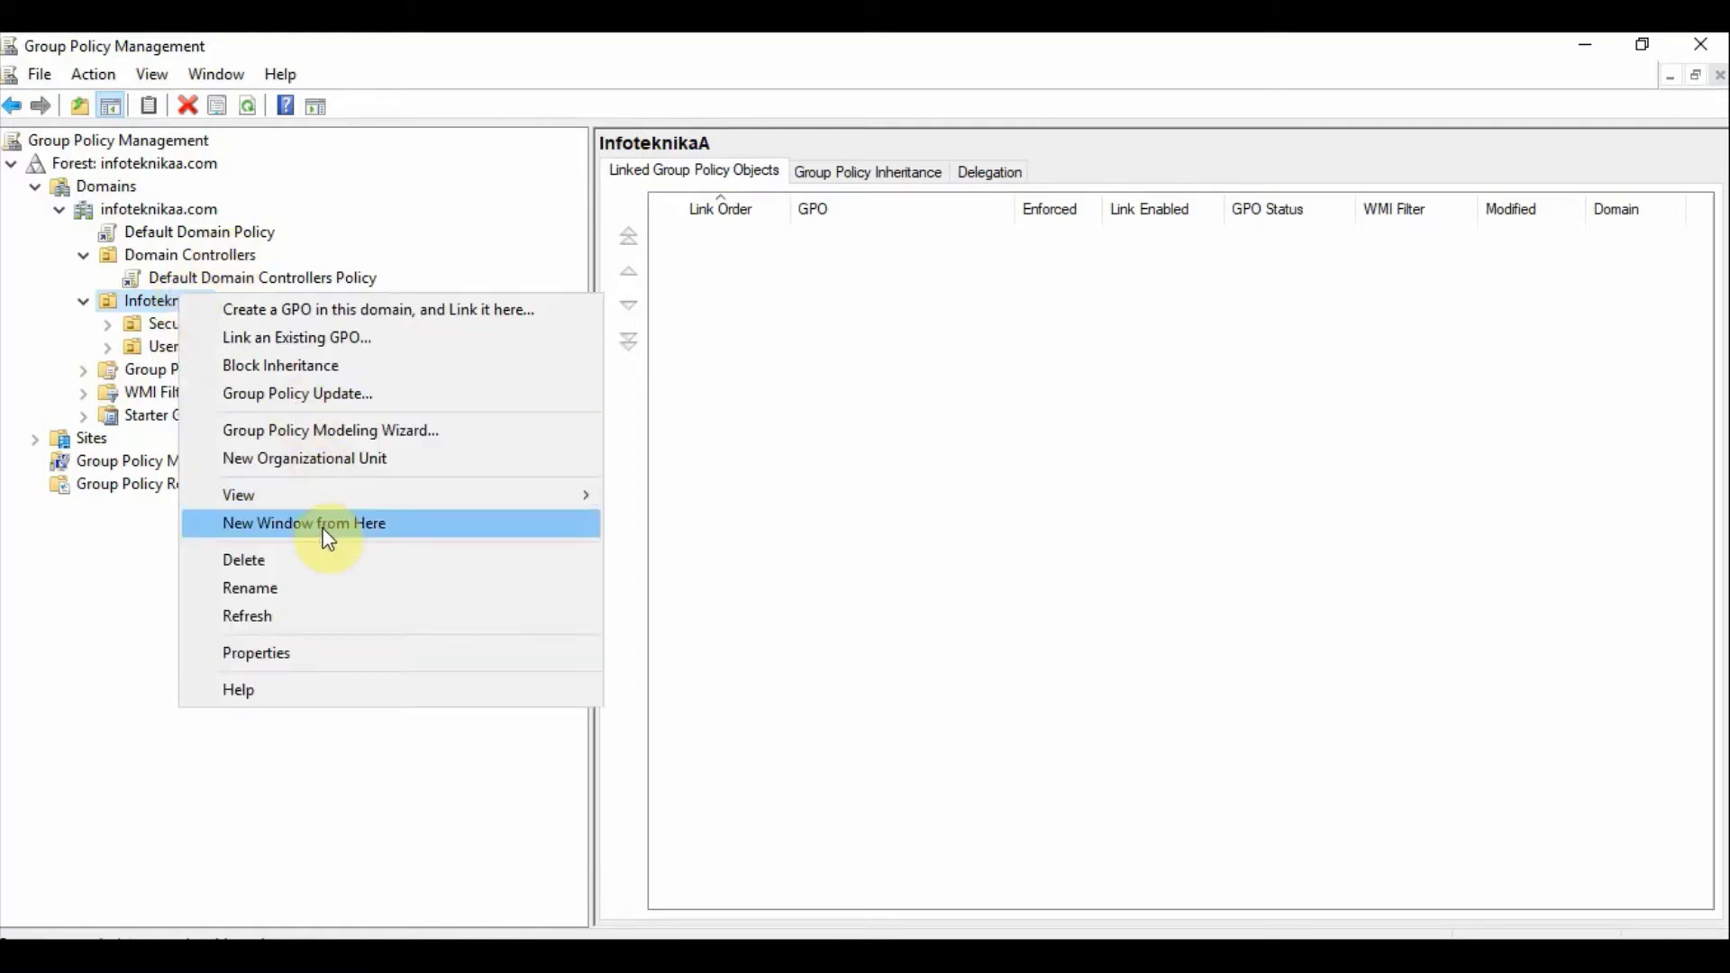
pyautogui.click(347, 460)
pyautogui.write('Servers')
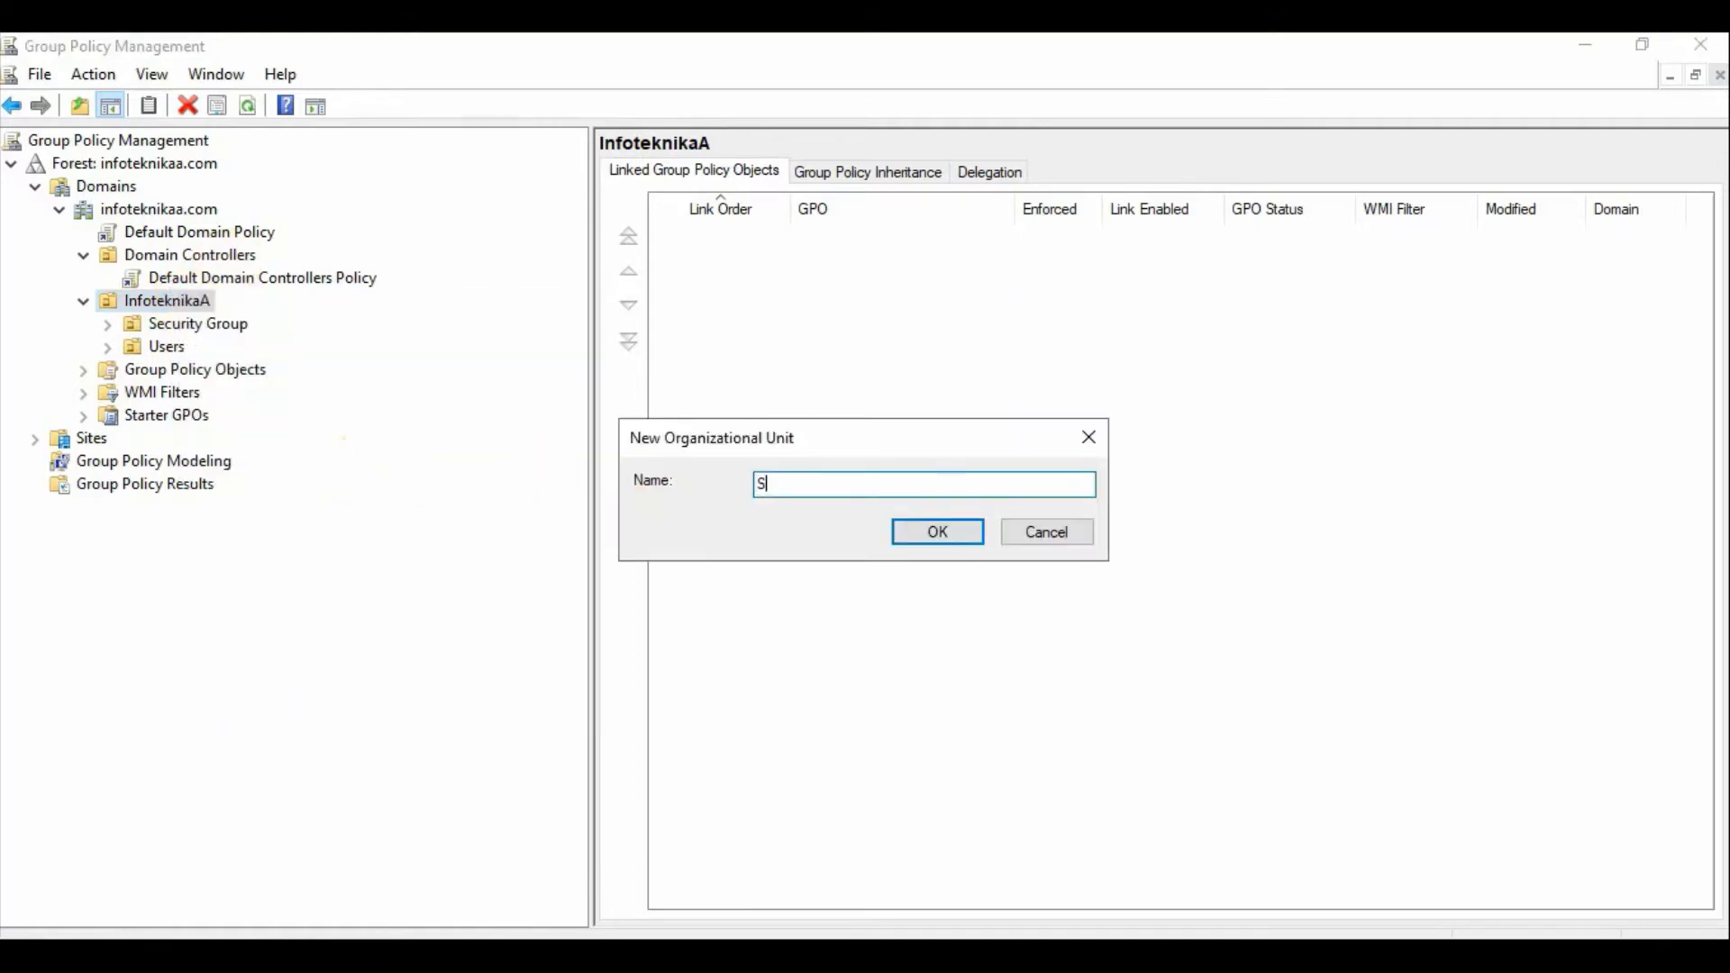
pyautogui.click(952, 540)
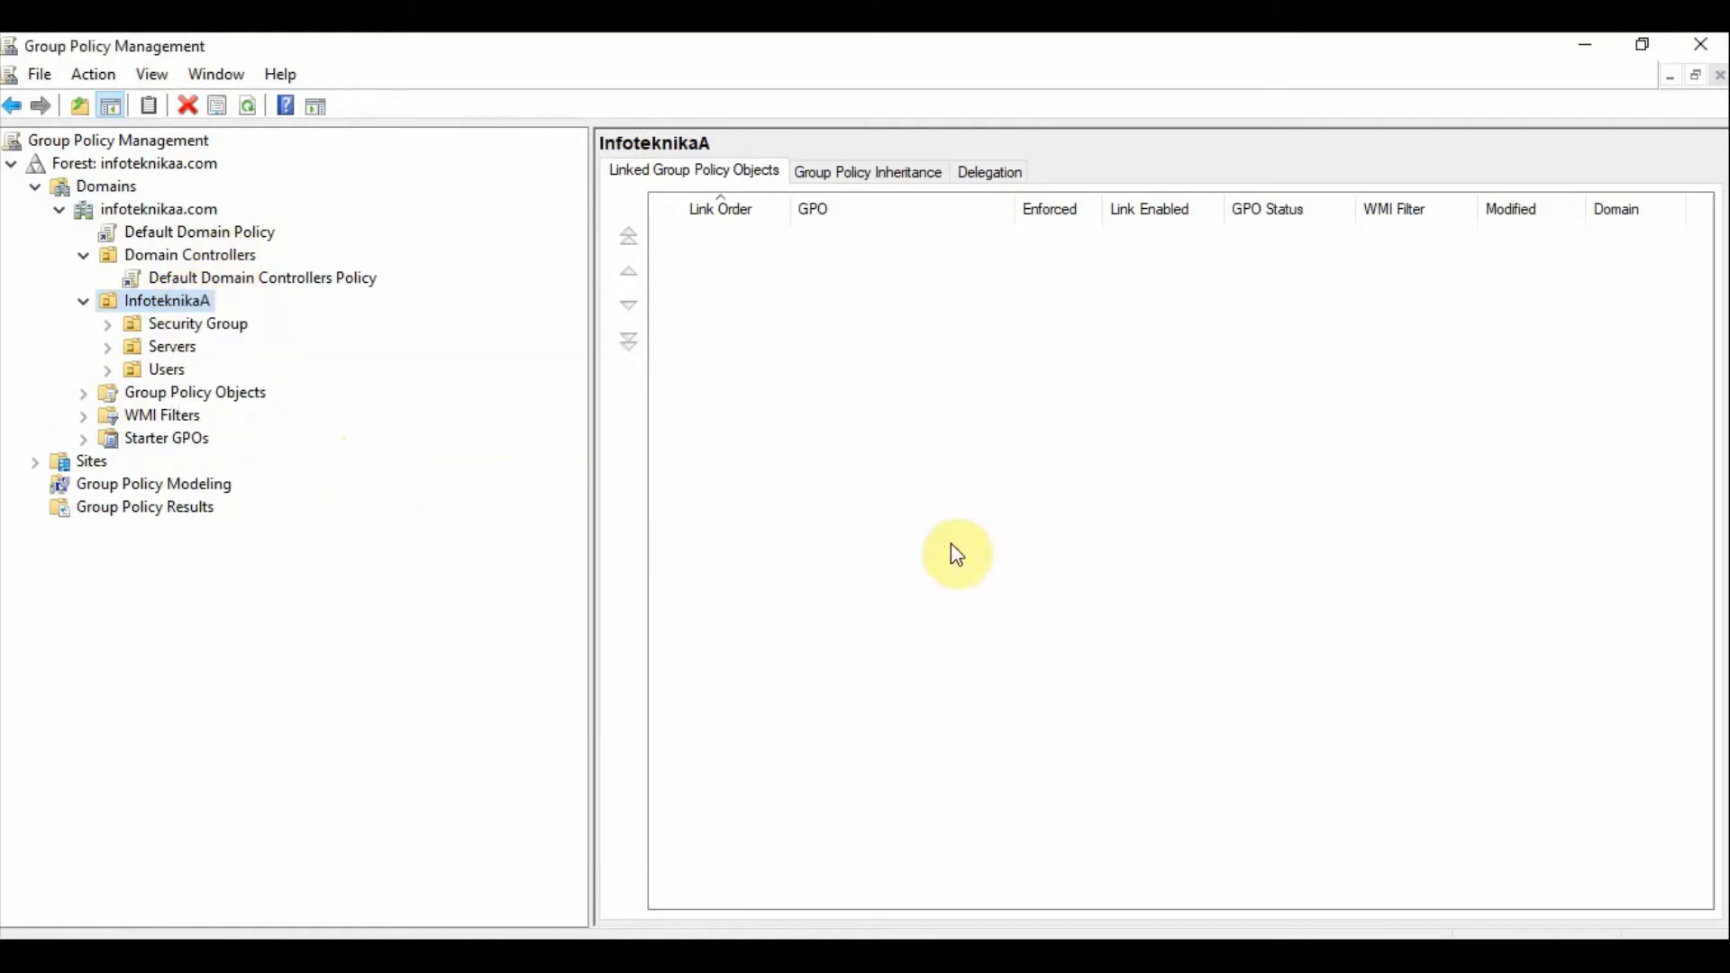
pyautogui.click(142, 347)
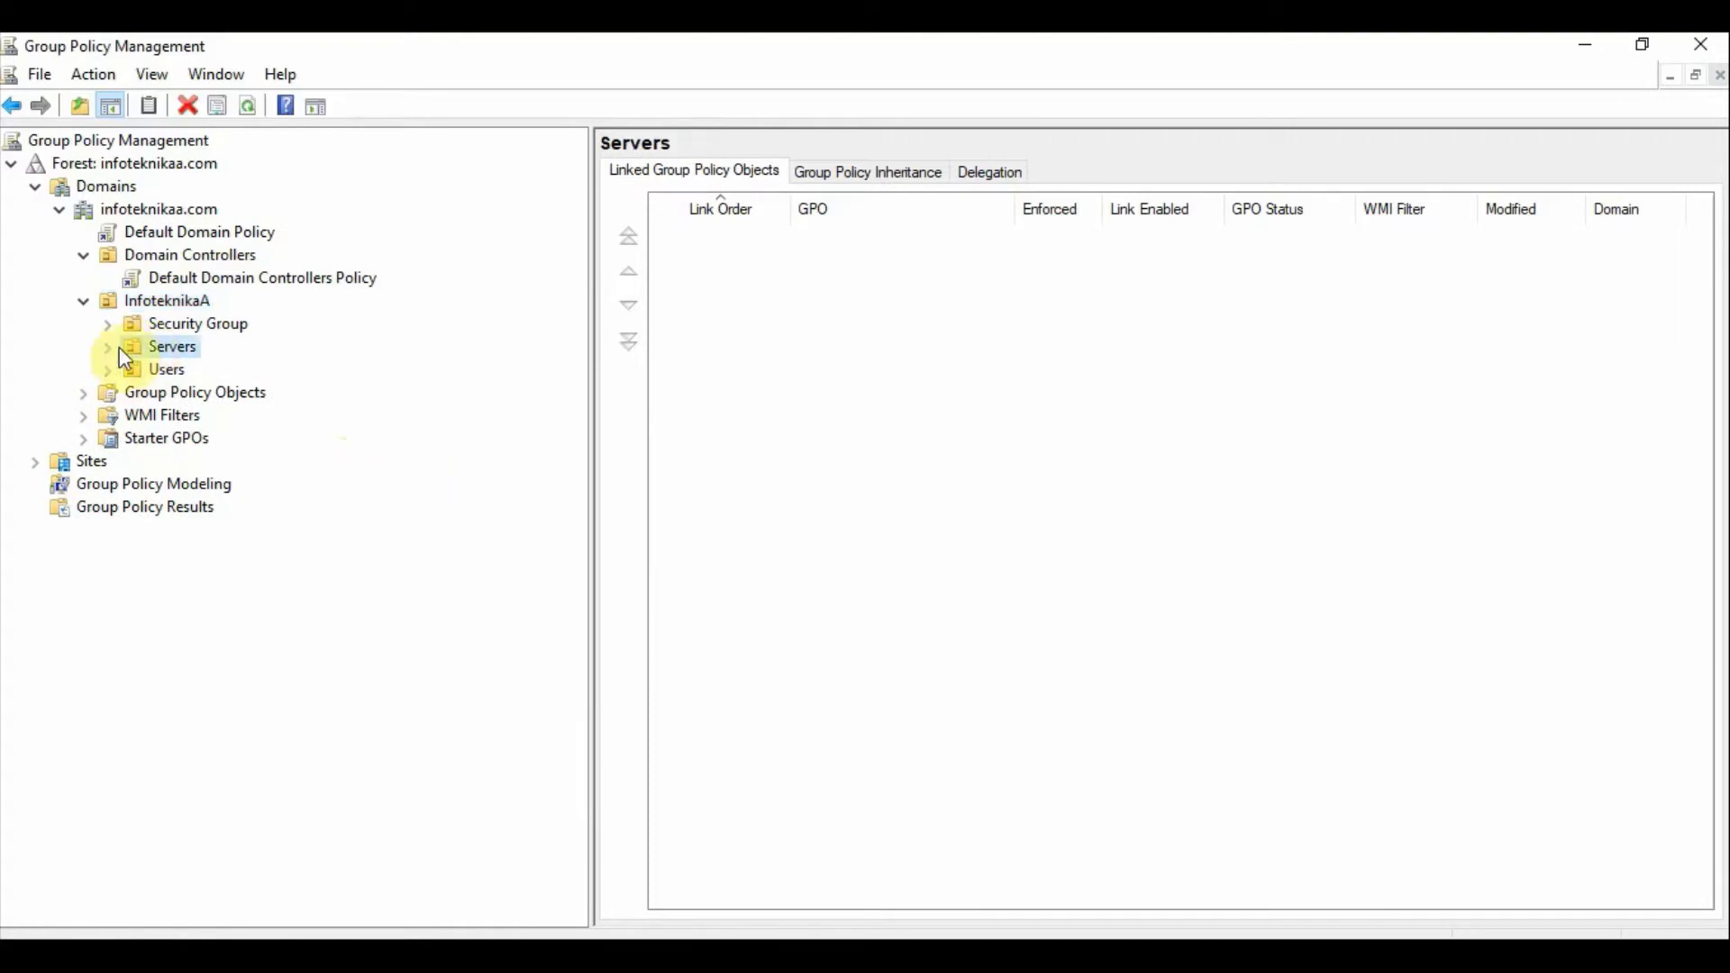
pyautogui.click(157, 348)
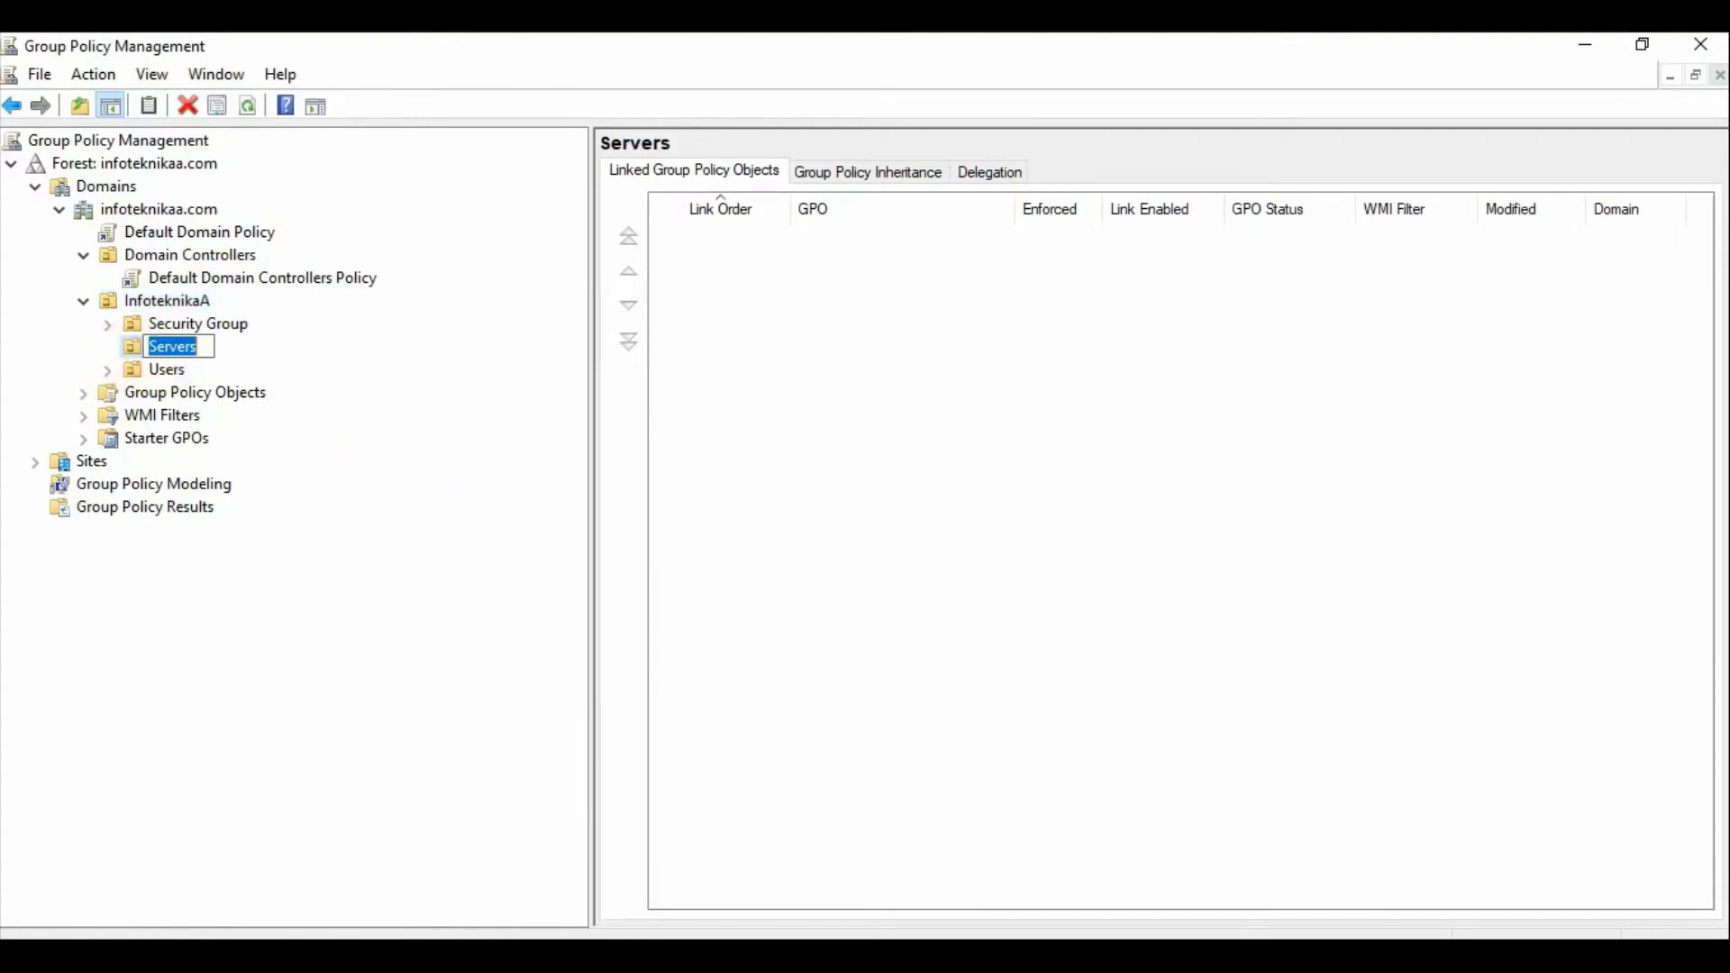
# Step: Switch to Active Directory Users and Computers and refresh the InfoteknikaA contents, checking its Security Group and Users units
pyautogui.hotkey('alt', 'Tab')
pyautogui.click(992, 377)
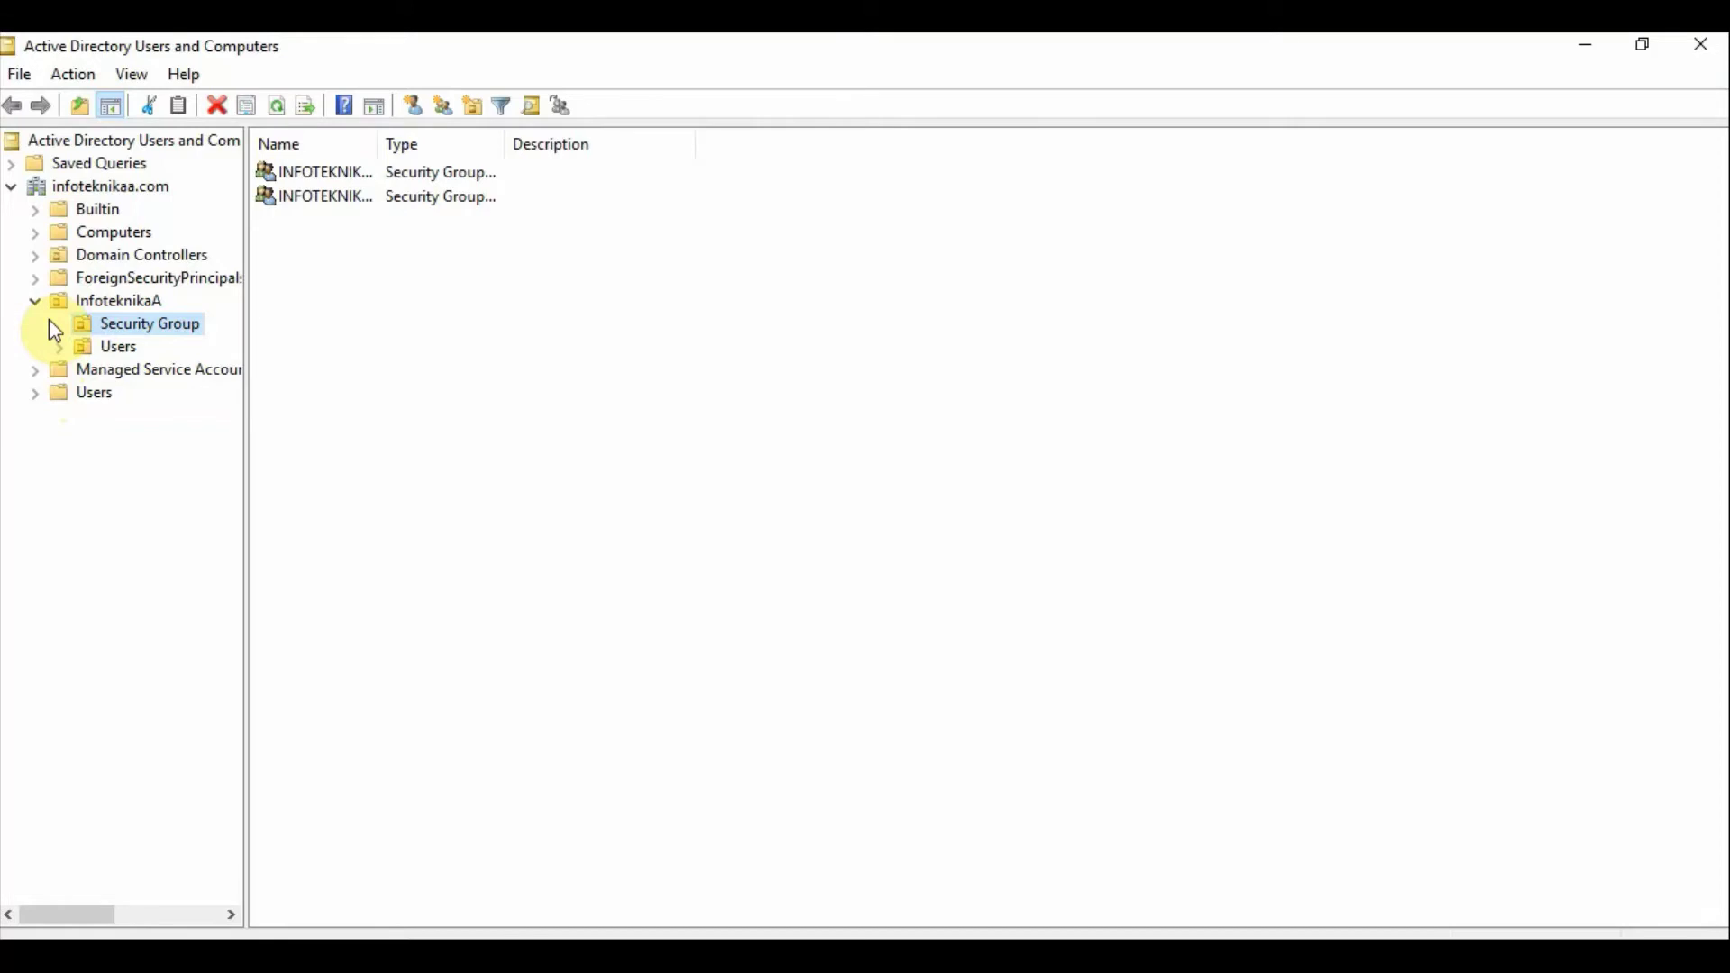
pyautogui.click(34, 233)
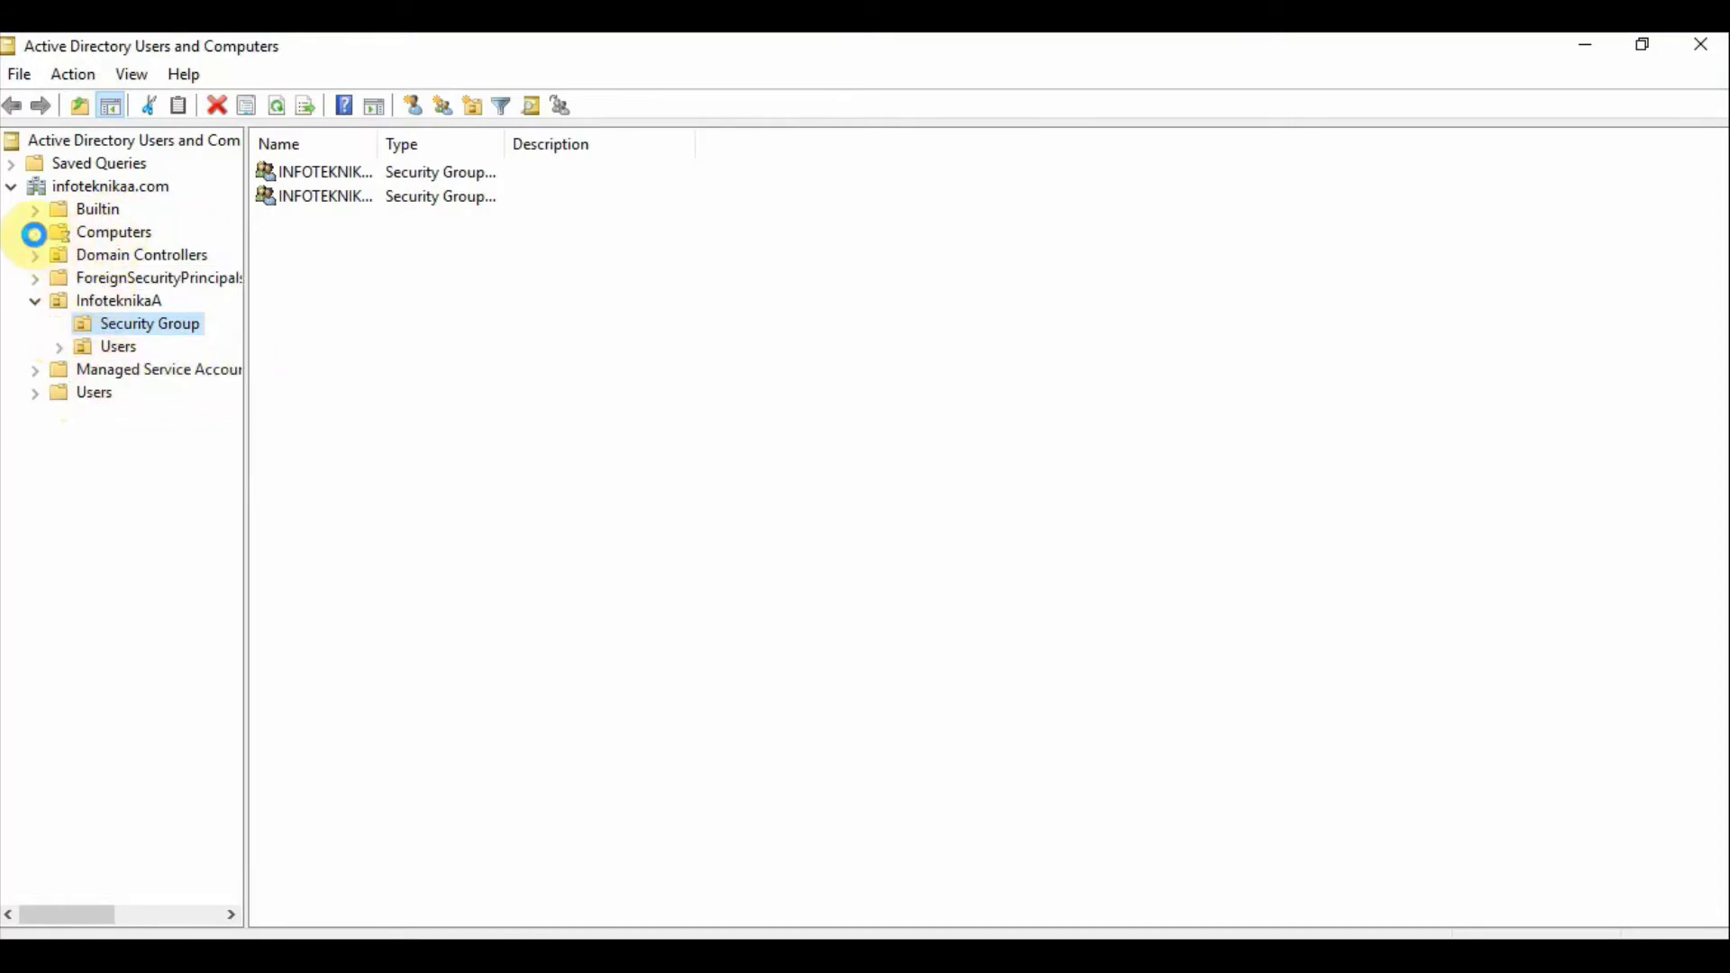
pyautogui.rightClick(484, 426)
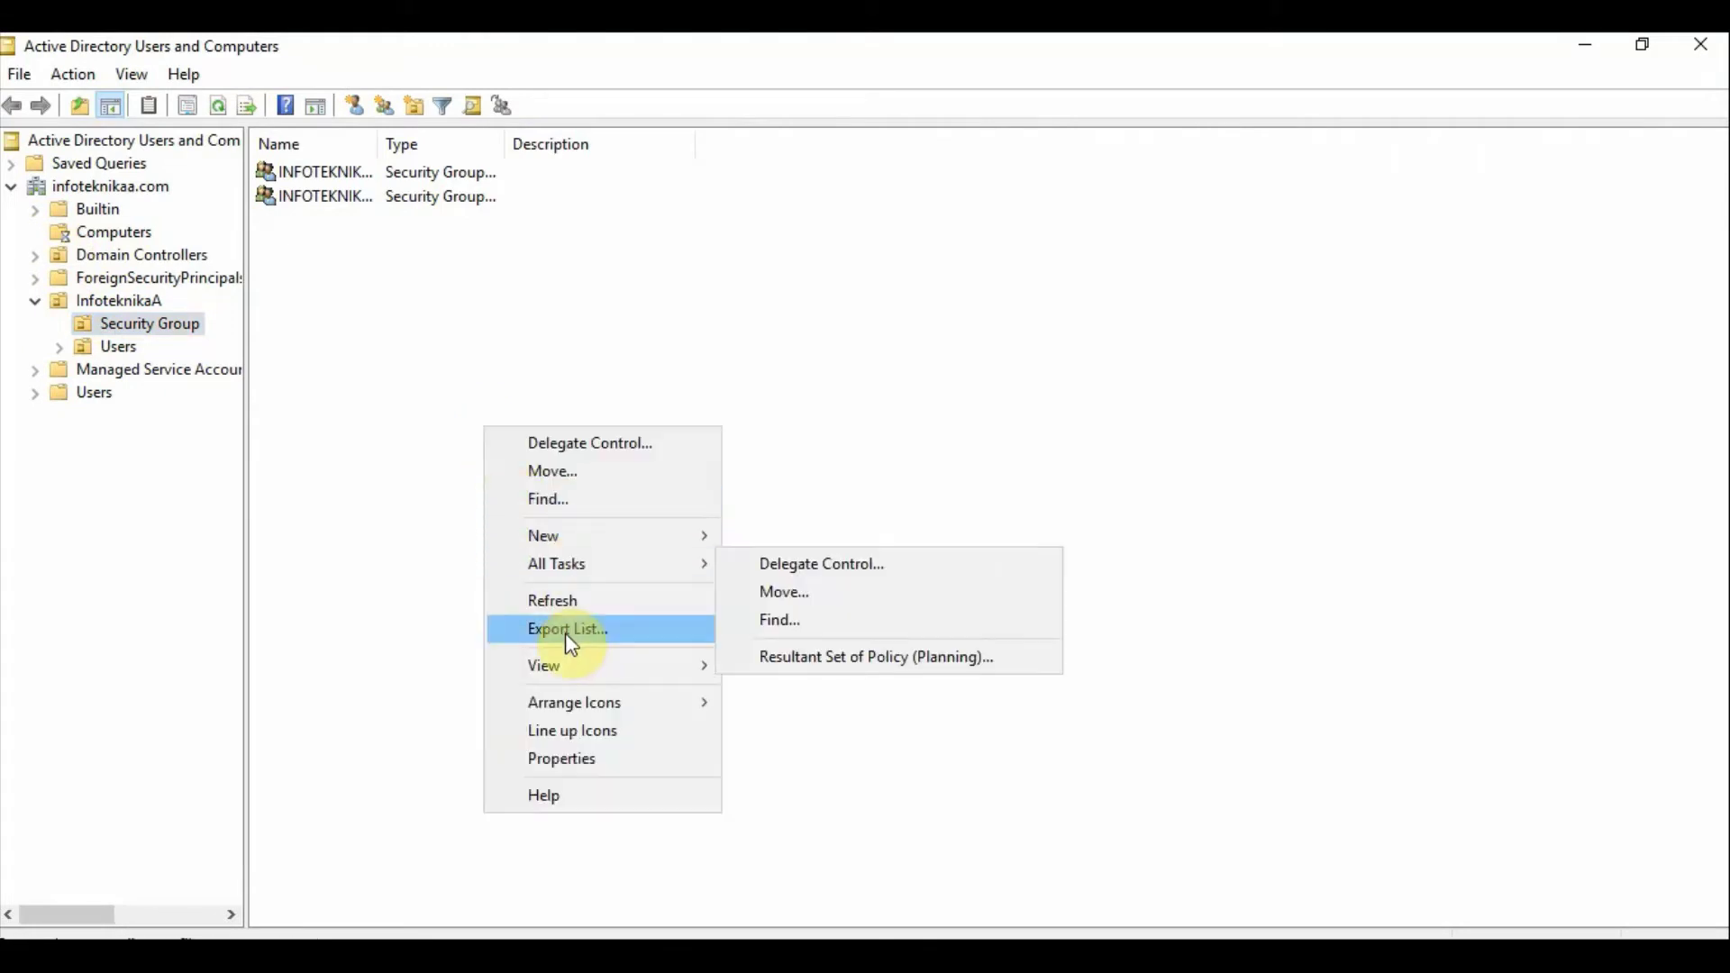
pyautogui.click(562, 599)
pyautogui.click(58, 350)
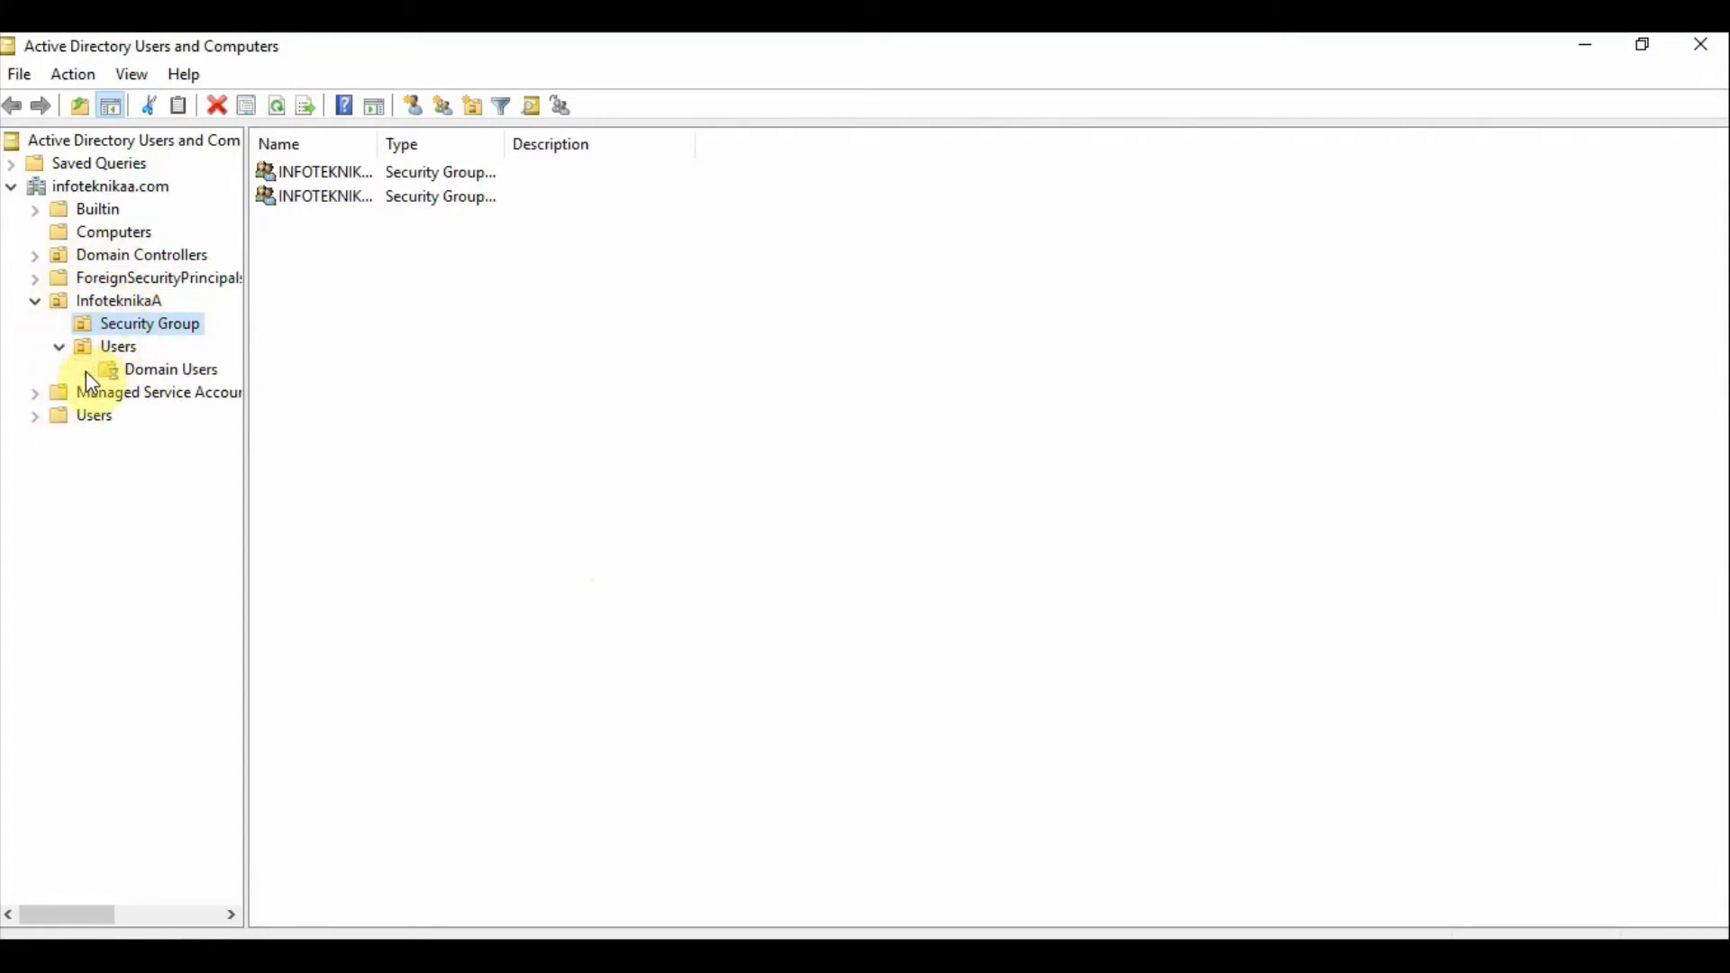
pyautogui.click(95, 300)
pyautogui.rightClick(95, 296)
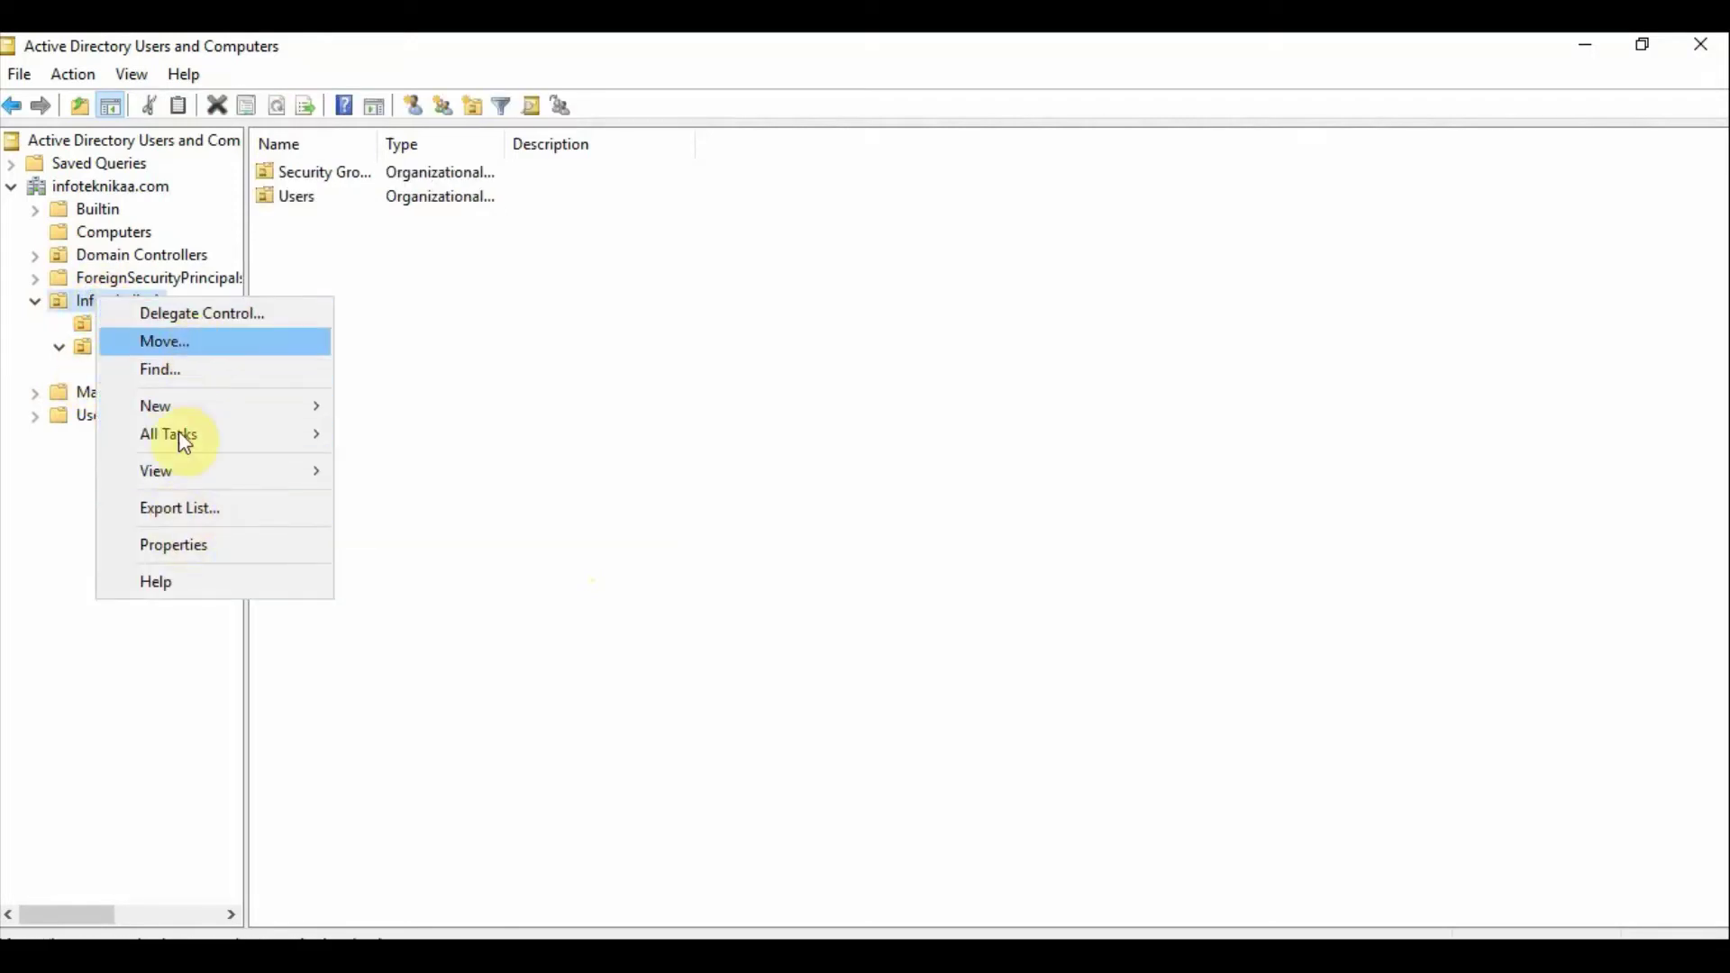
pyautogui.click(75, 649)
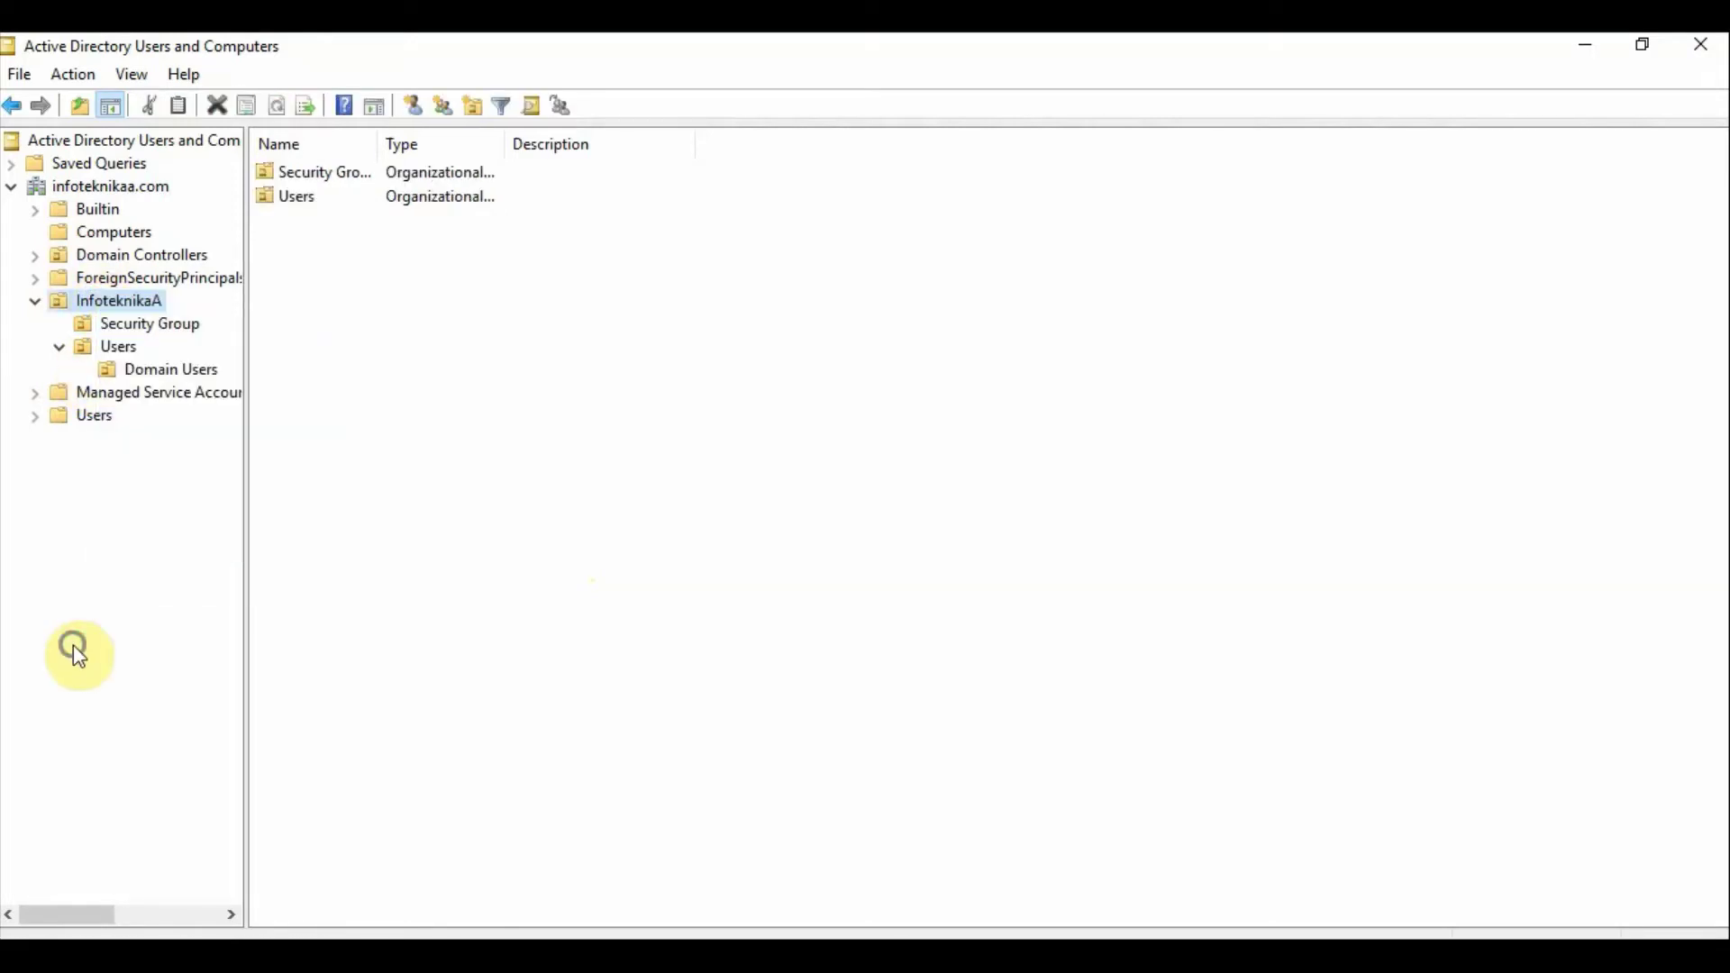
# Step: Move the INFOTK-TEST01 computer from the Computers container into the Servers unit under InfoteknikaA
pyautogui.click(97, 231)
pyautogui.click(303, 173)
pyautogui.rightClick(305, 173)
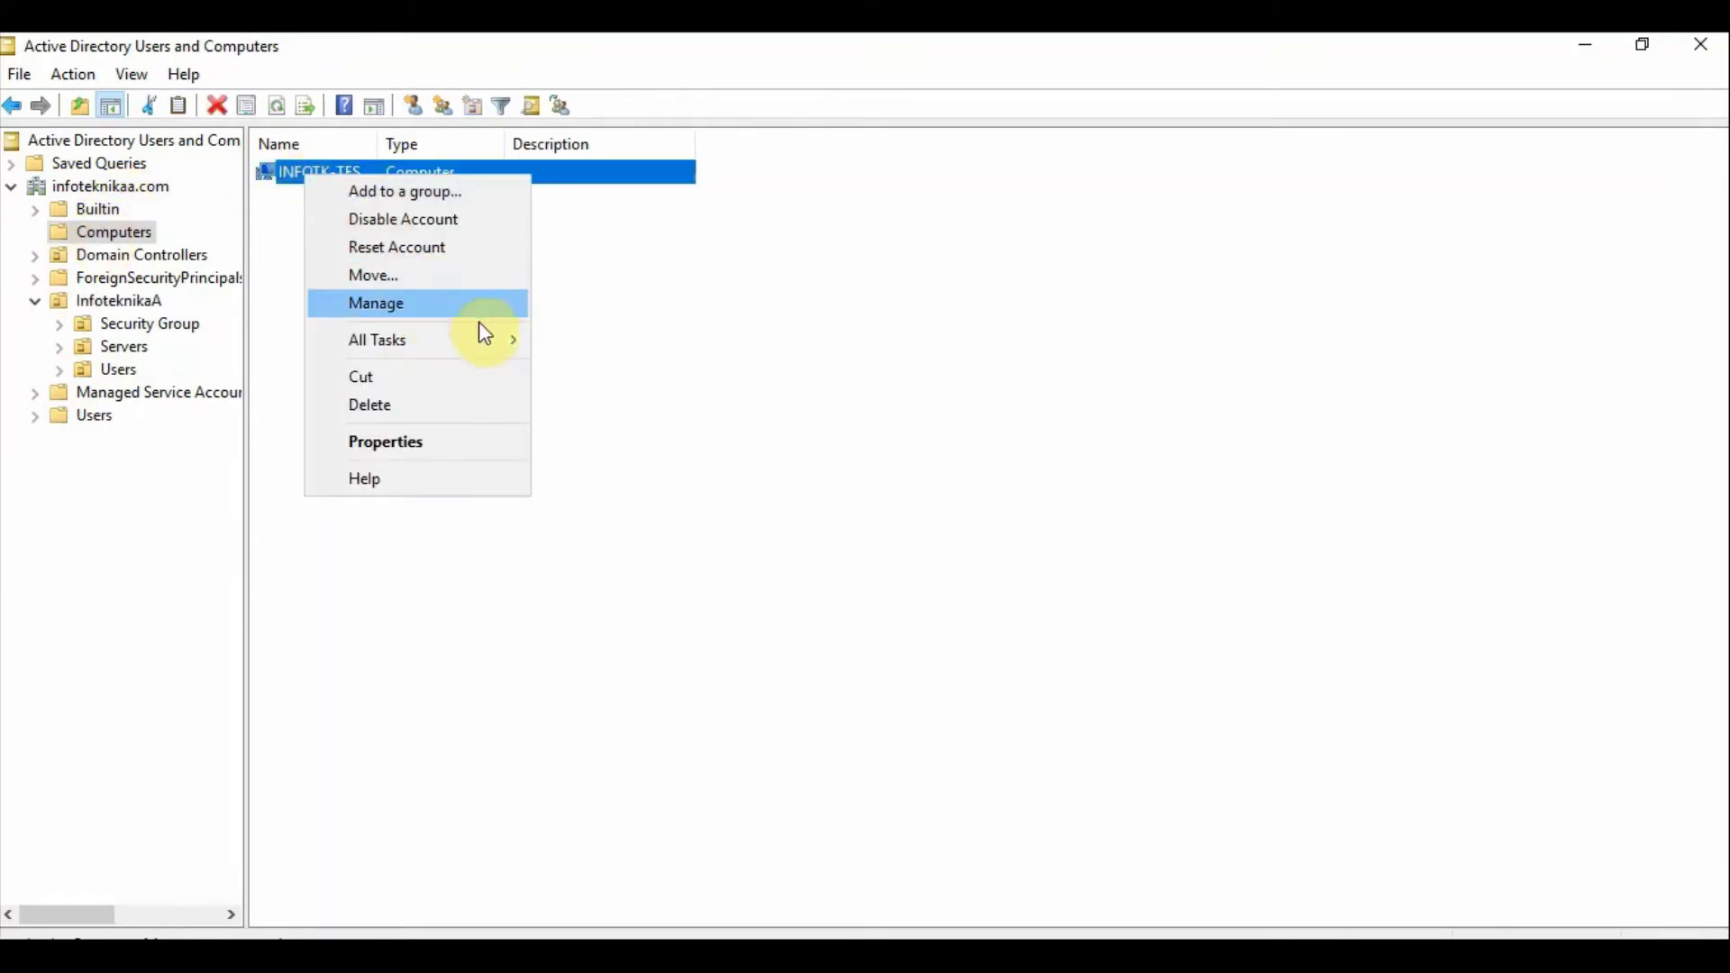
pyautogui.click(456, 274)
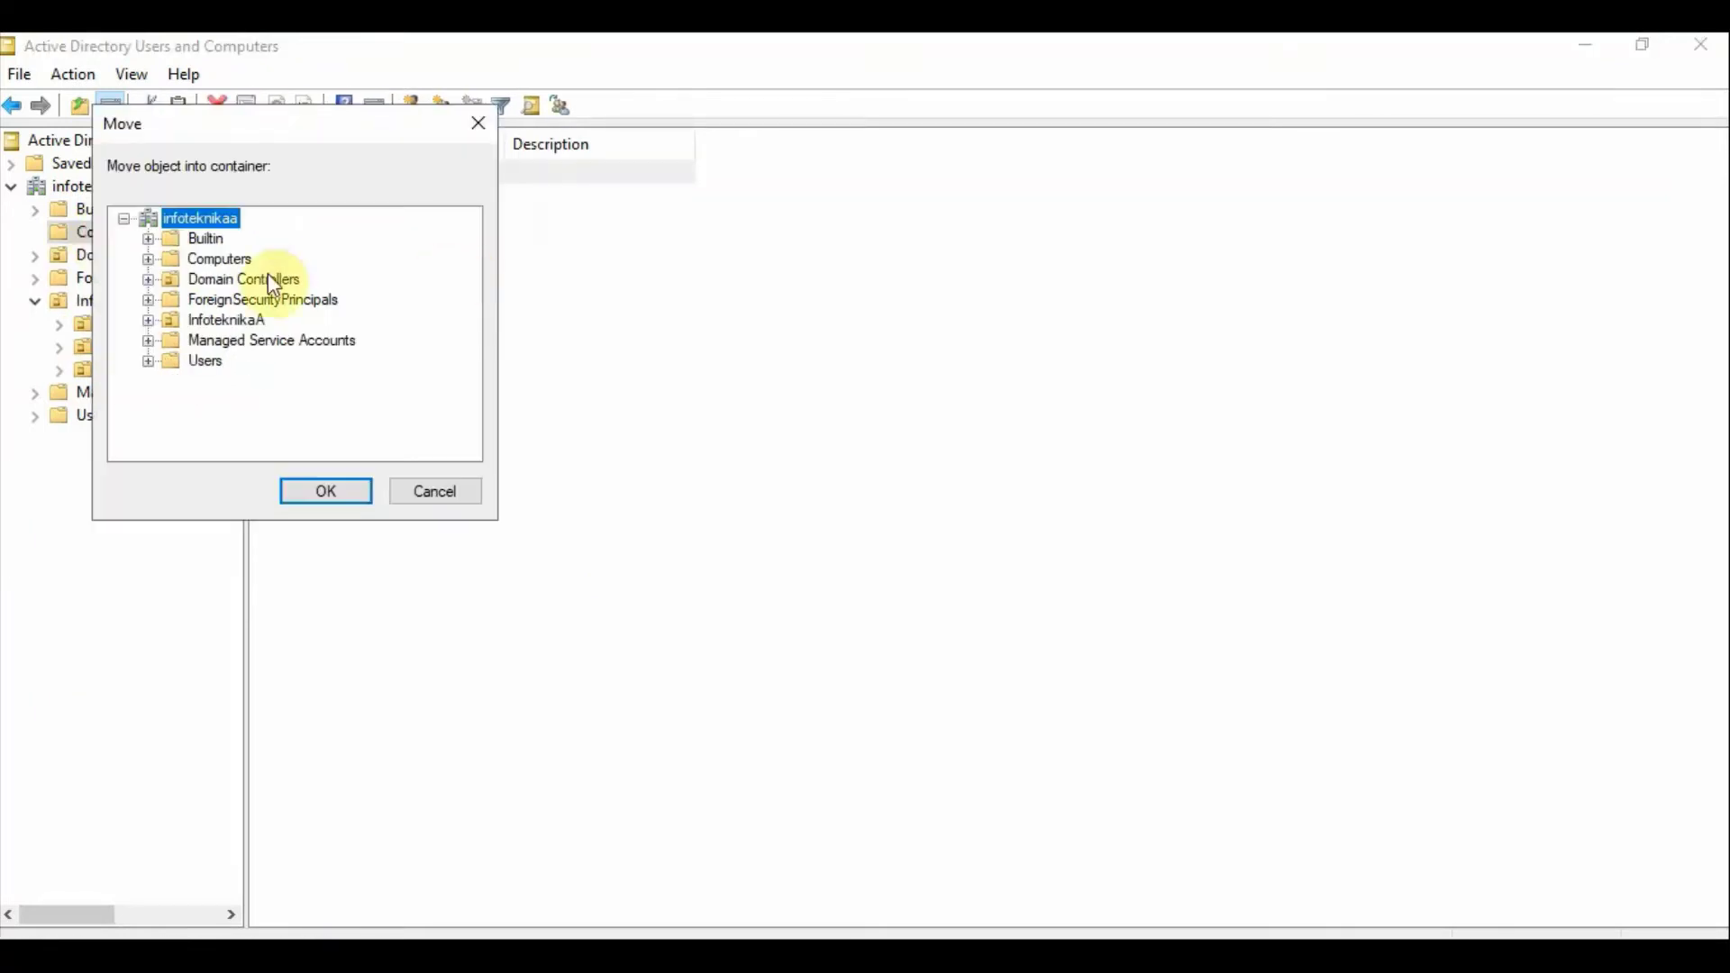
pyautogui.click(148, 321)
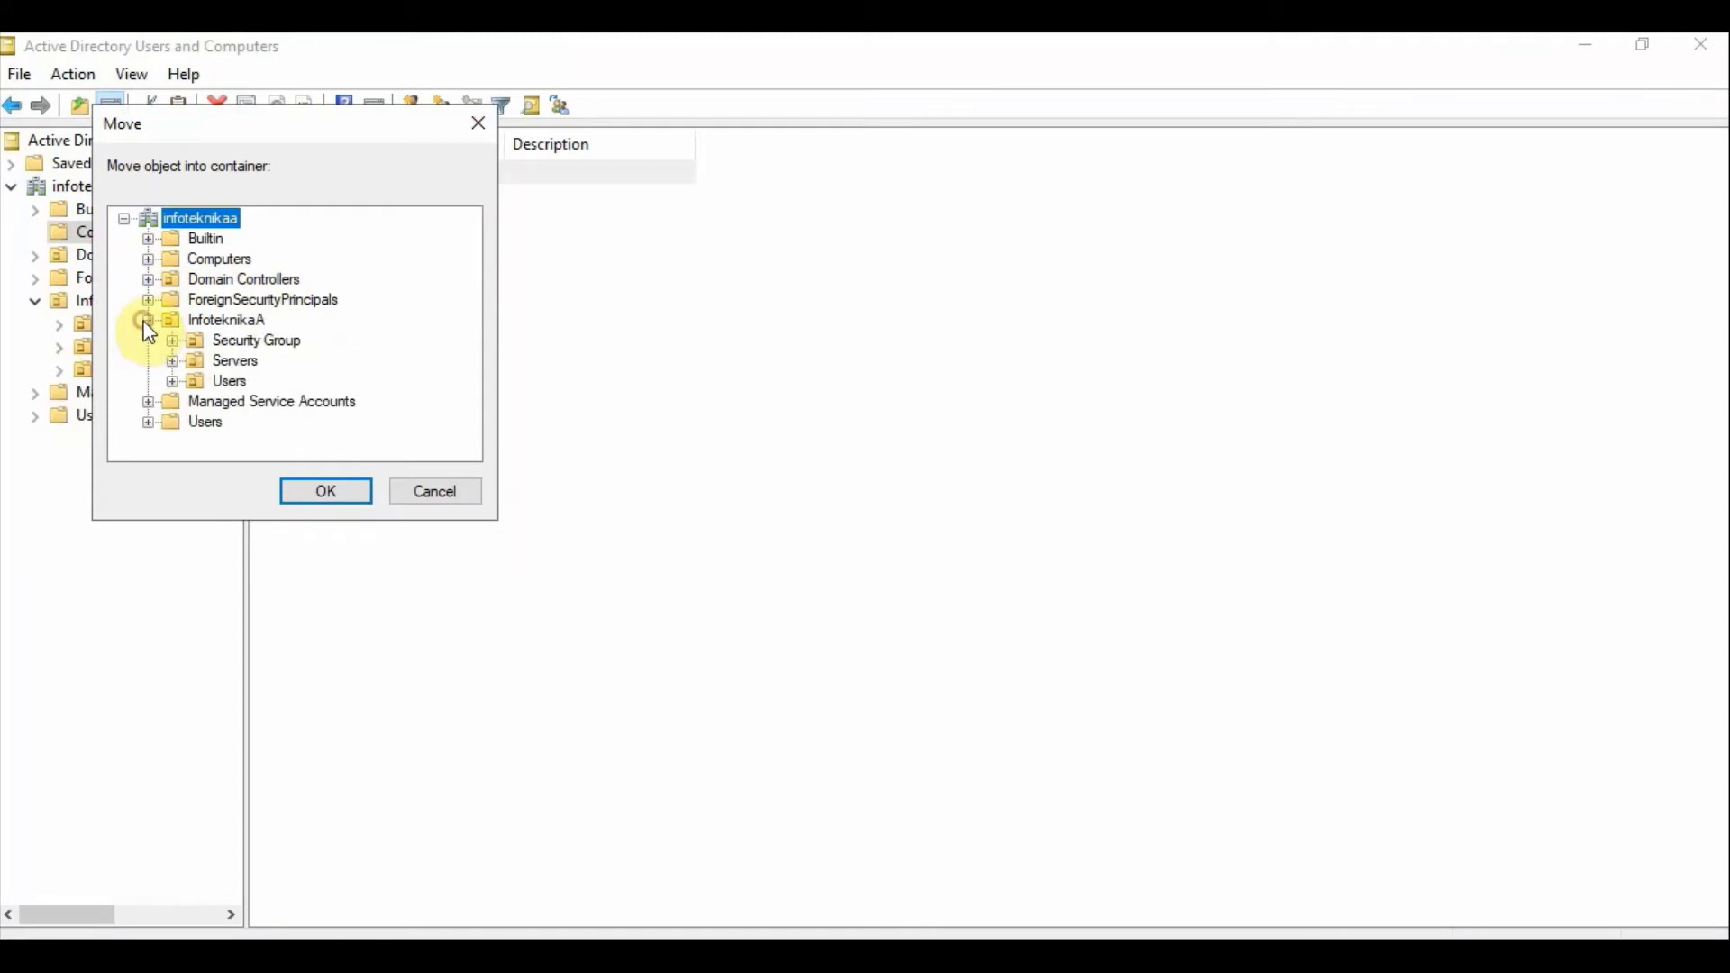
pyautogui.click(196, 370)
pyautogui.click(325, 491)
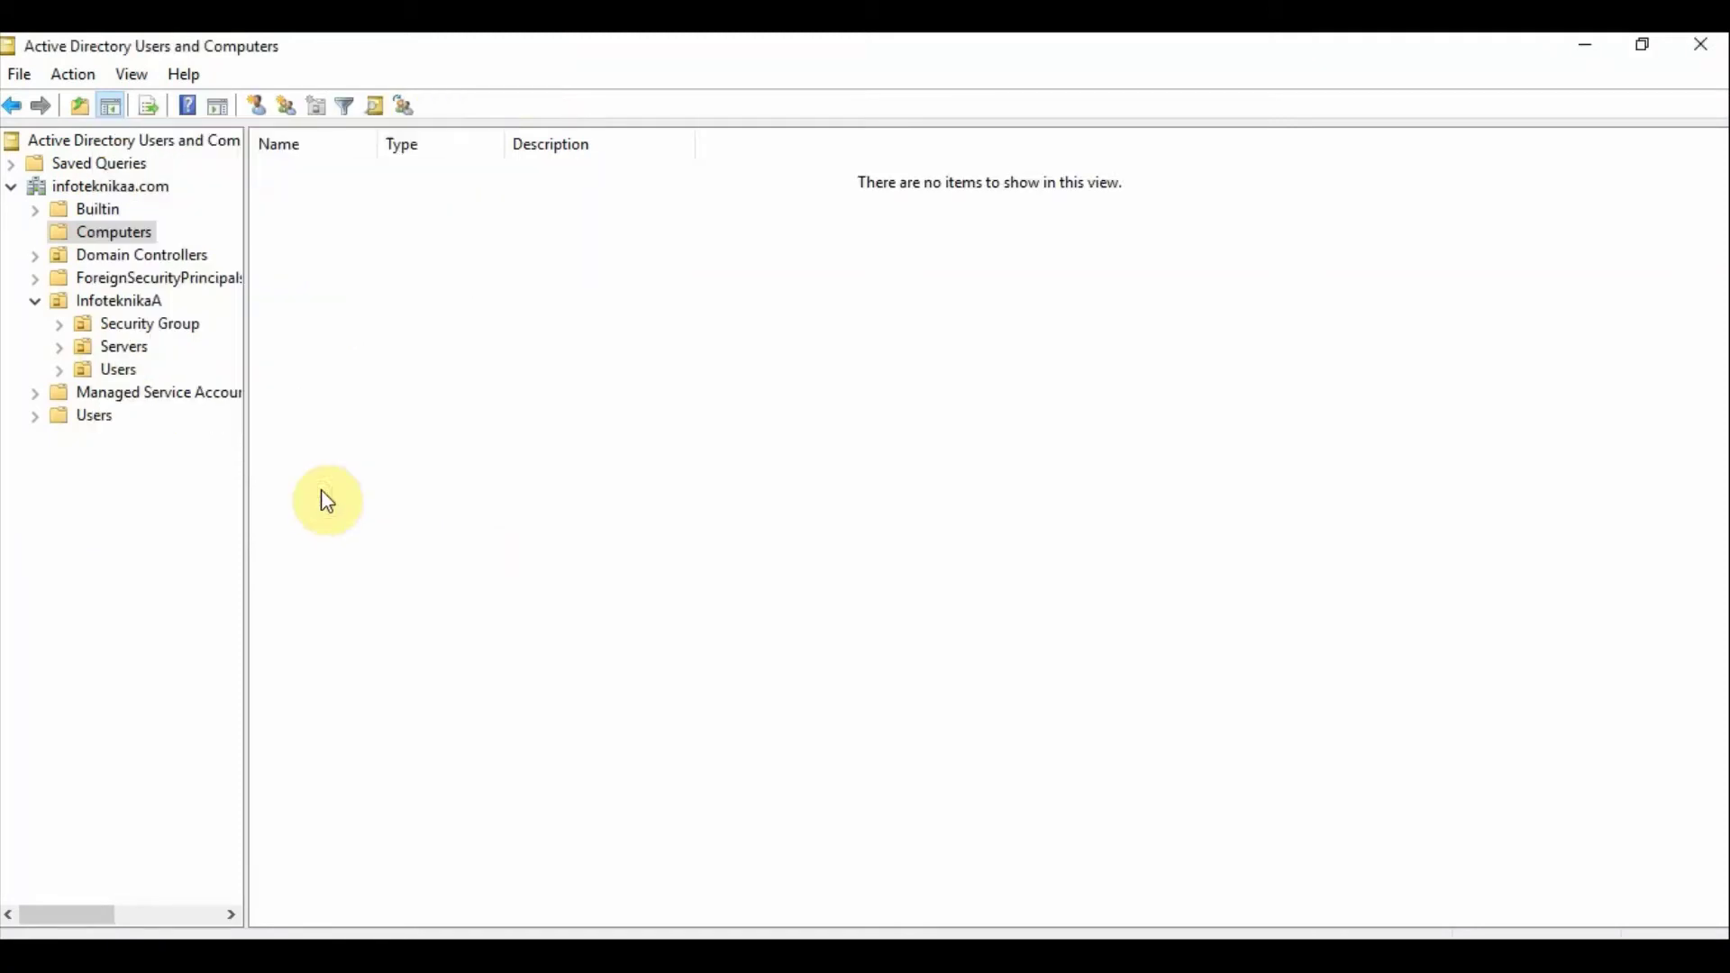
# Step: Open the Servers unit, fit the Name column to its contents and select the INFOTK-TEST01 computer
pyautogui.click(115, 348)
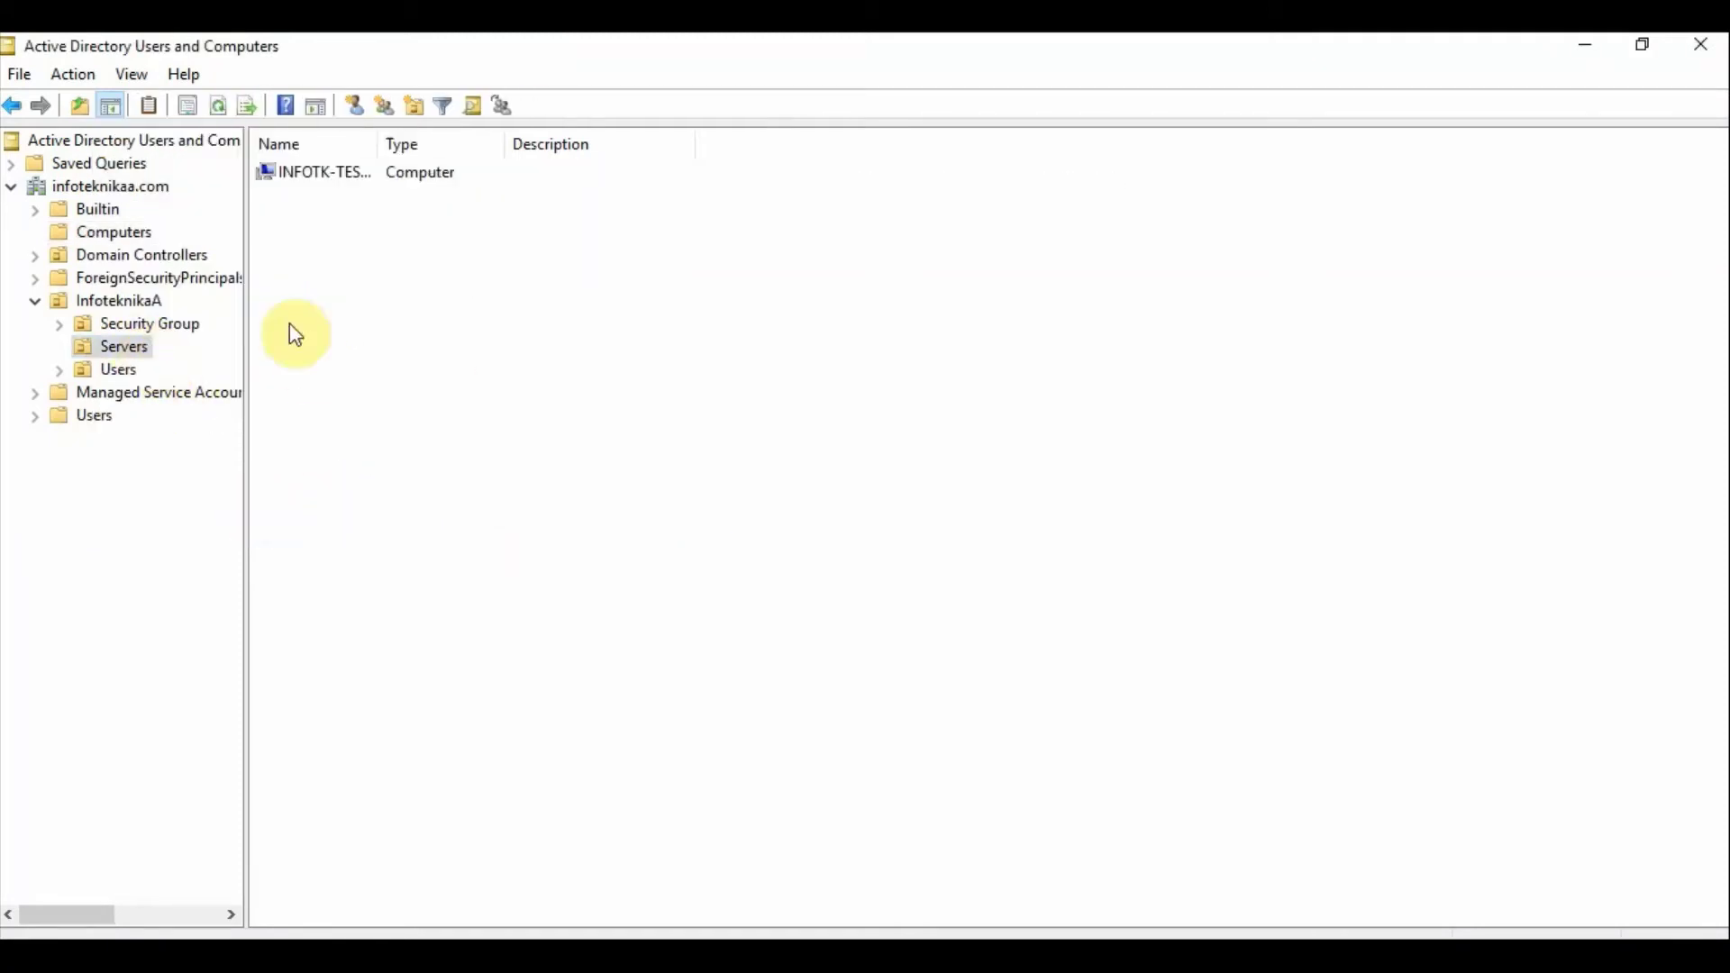
pyautogui.doubleClick(376, 144)
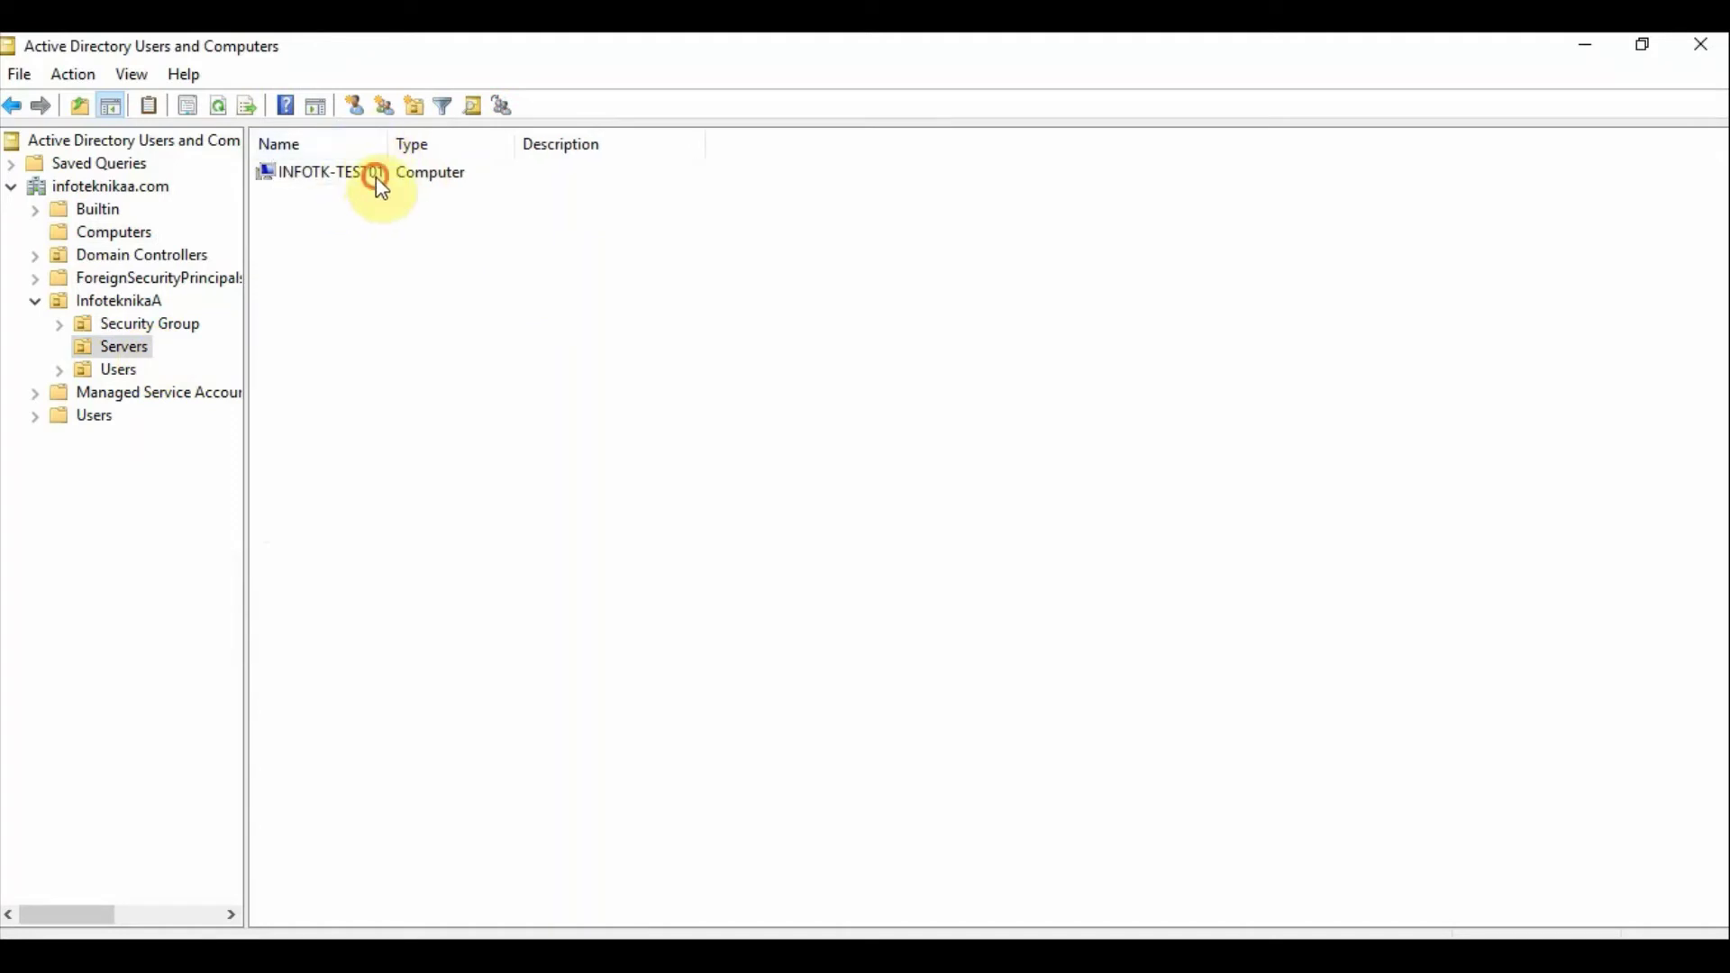
pyautogui.click(378, 176)
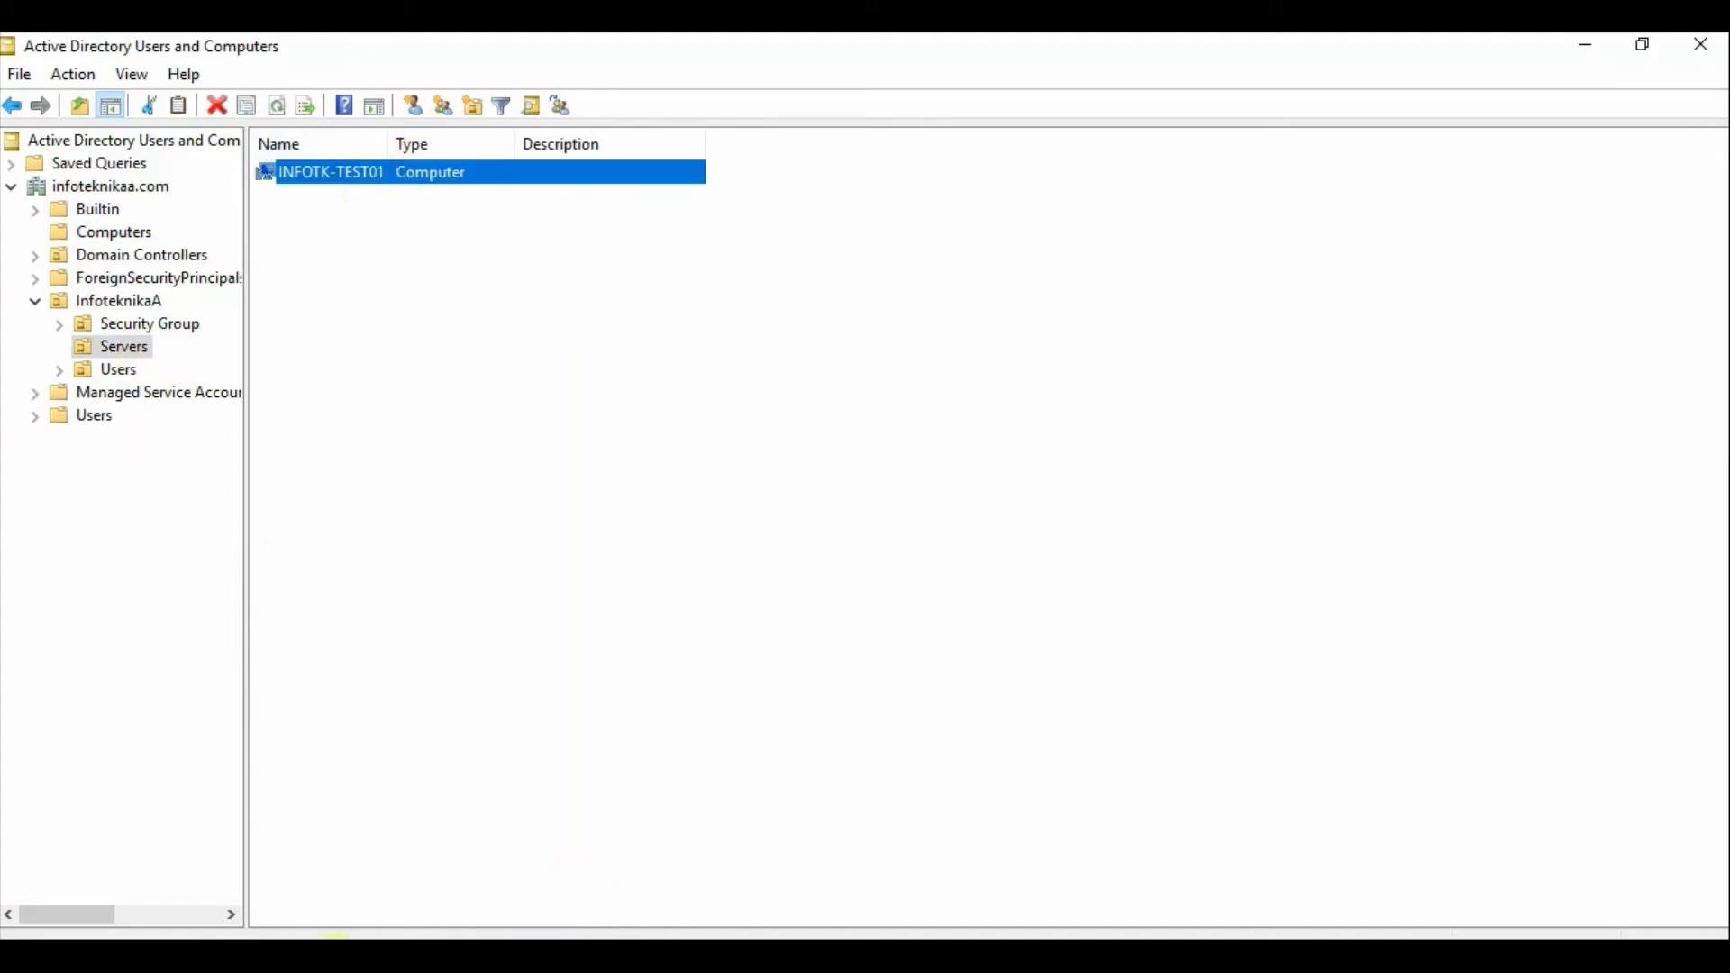
# Step: Run the msra command on the server
pyautogui.press('super+x')
pyautogui.click(67, 863)
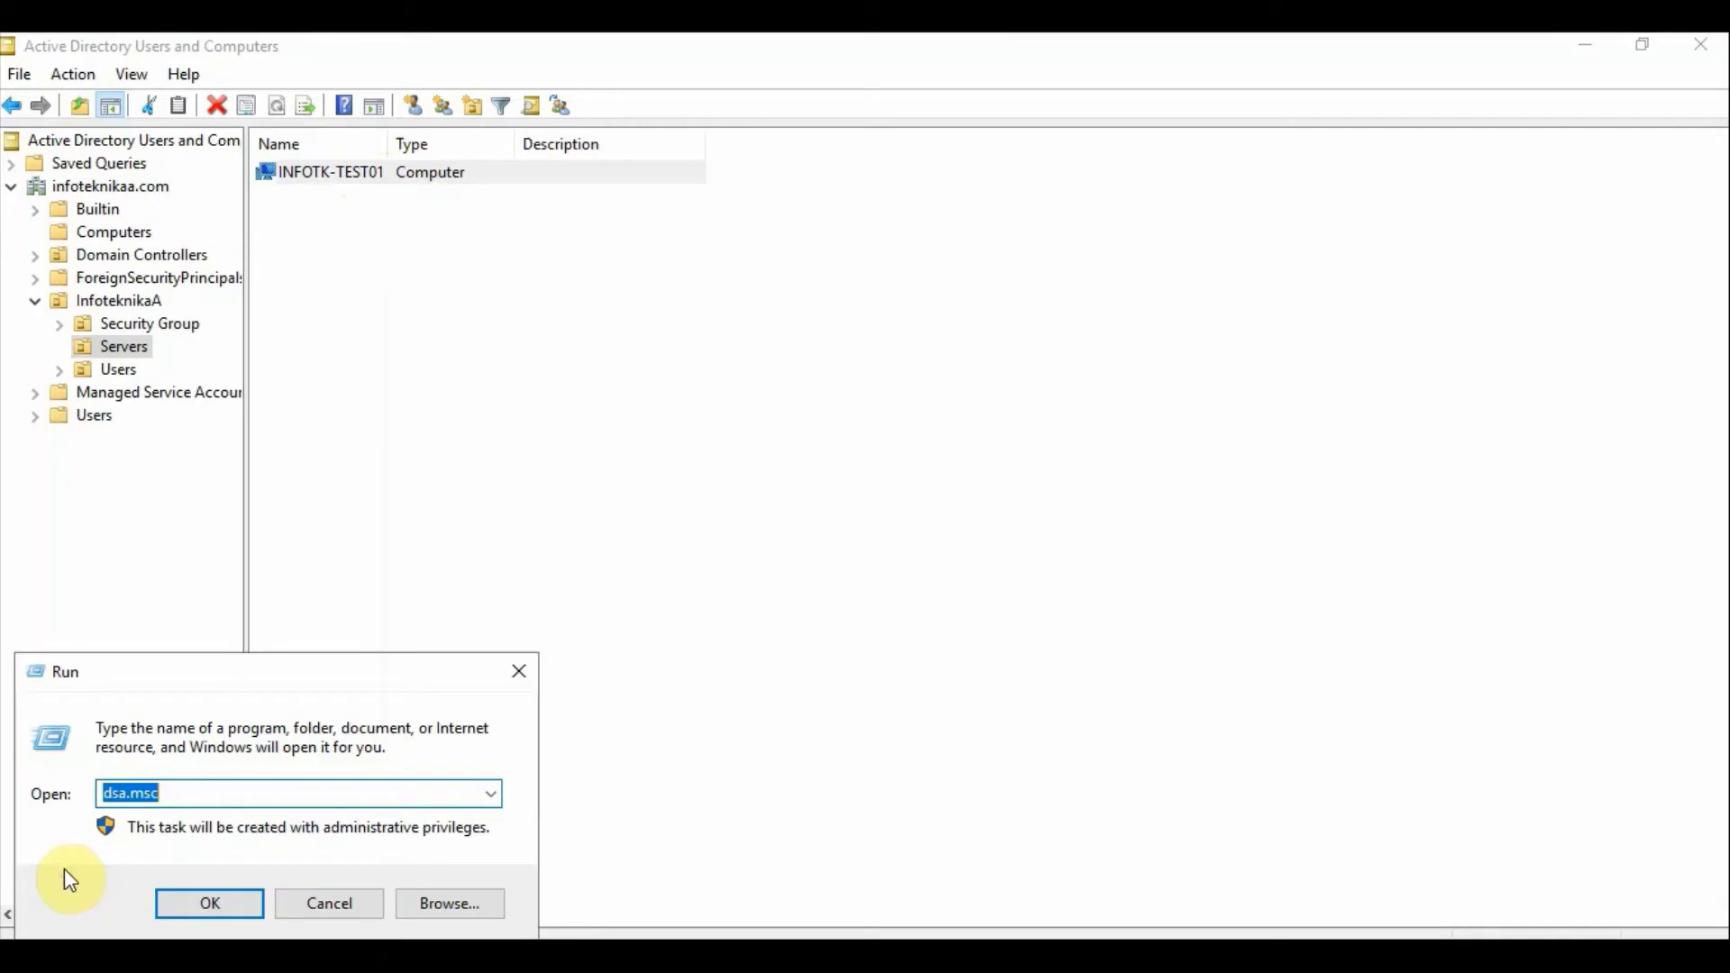
pyautogui.write('msra')
pyautogui.press('Return')
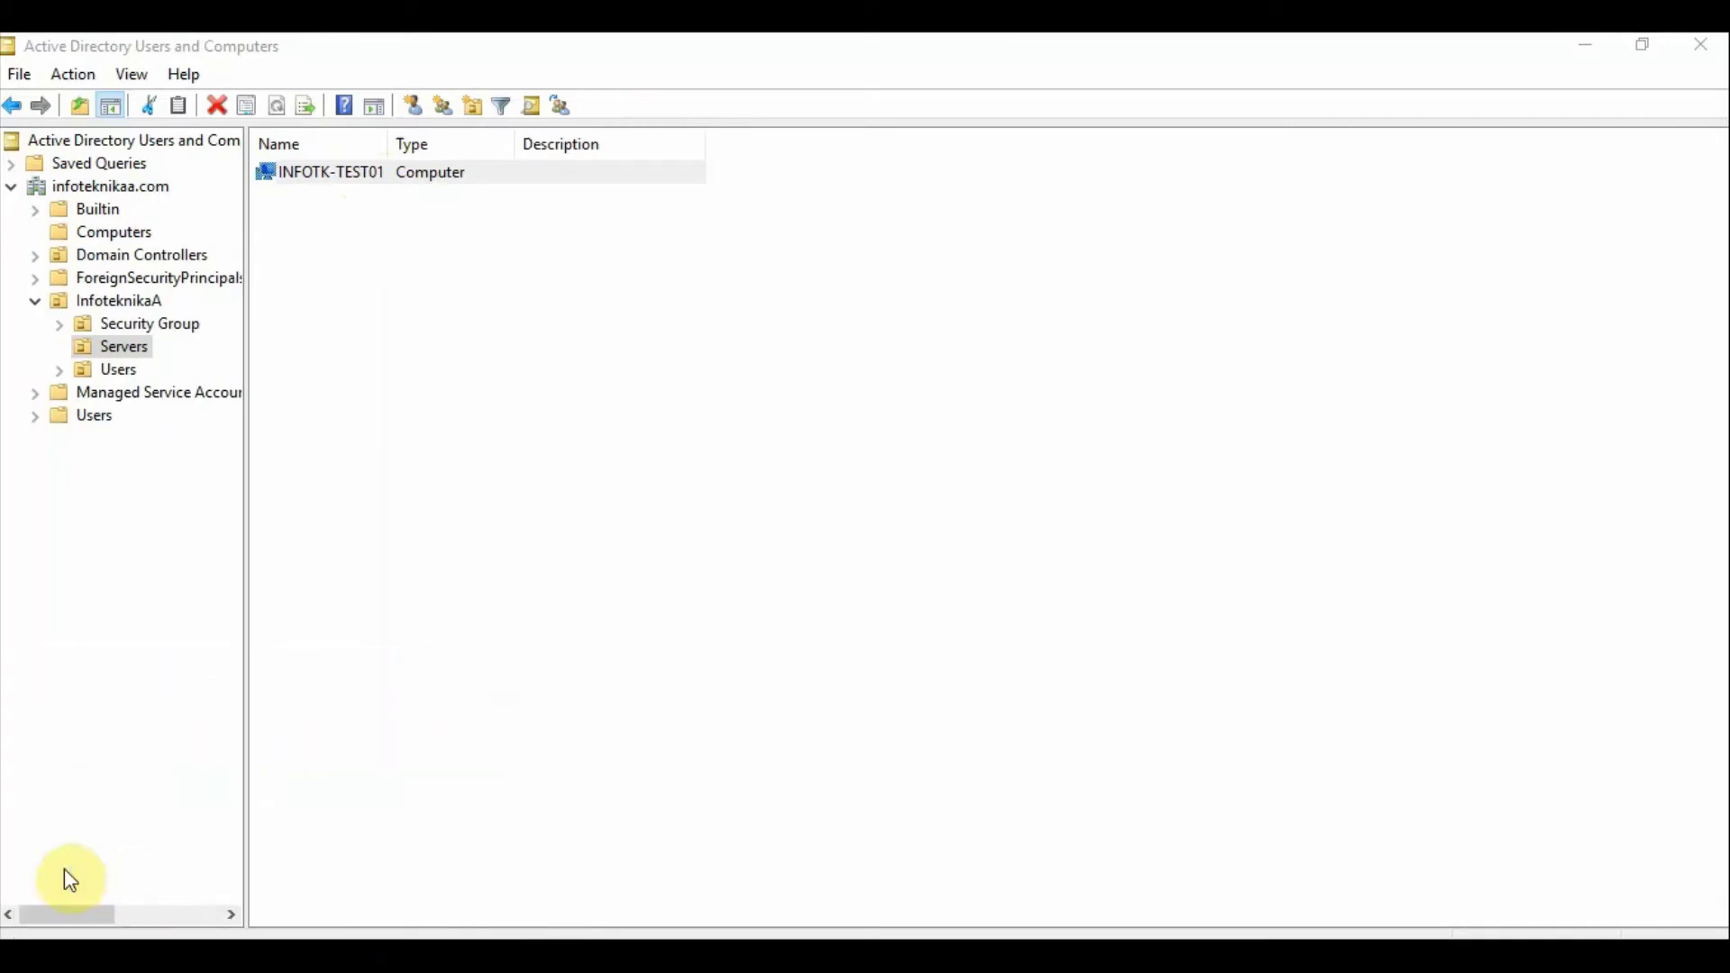
# Step: Connect to 192.168.88.138 through Remote Desktop, entering the domain Administrator account password and accepting the connection
pyautogui.press('Return')
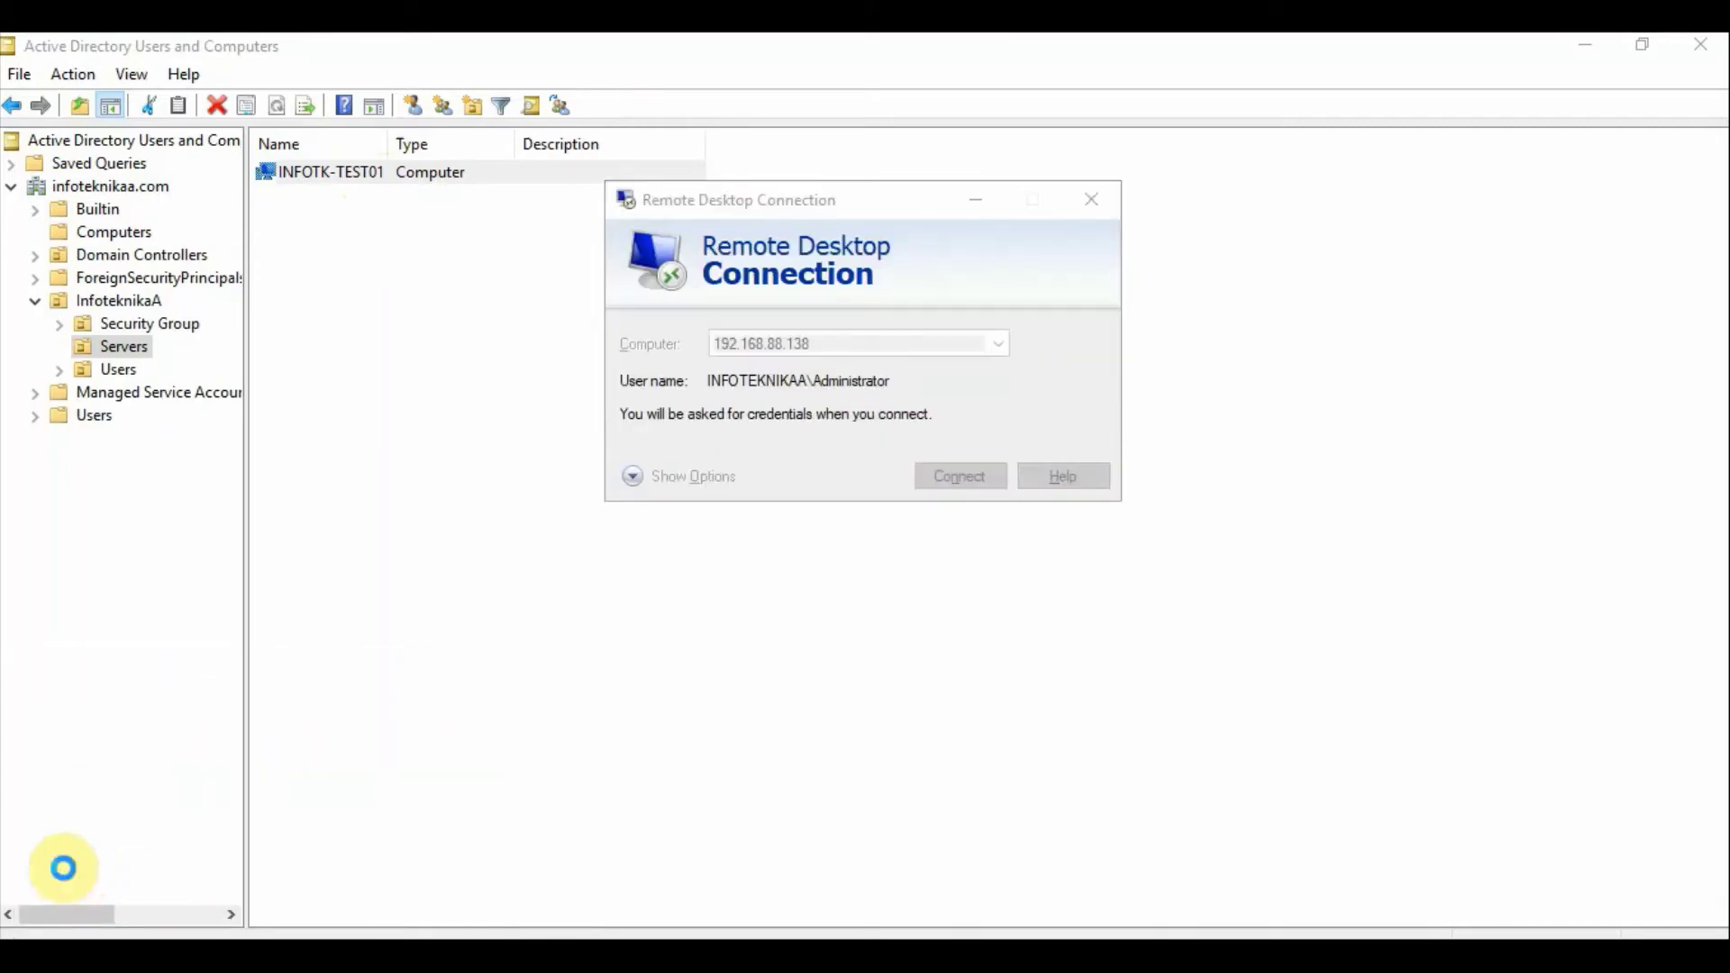
pyautogui.write('*******')
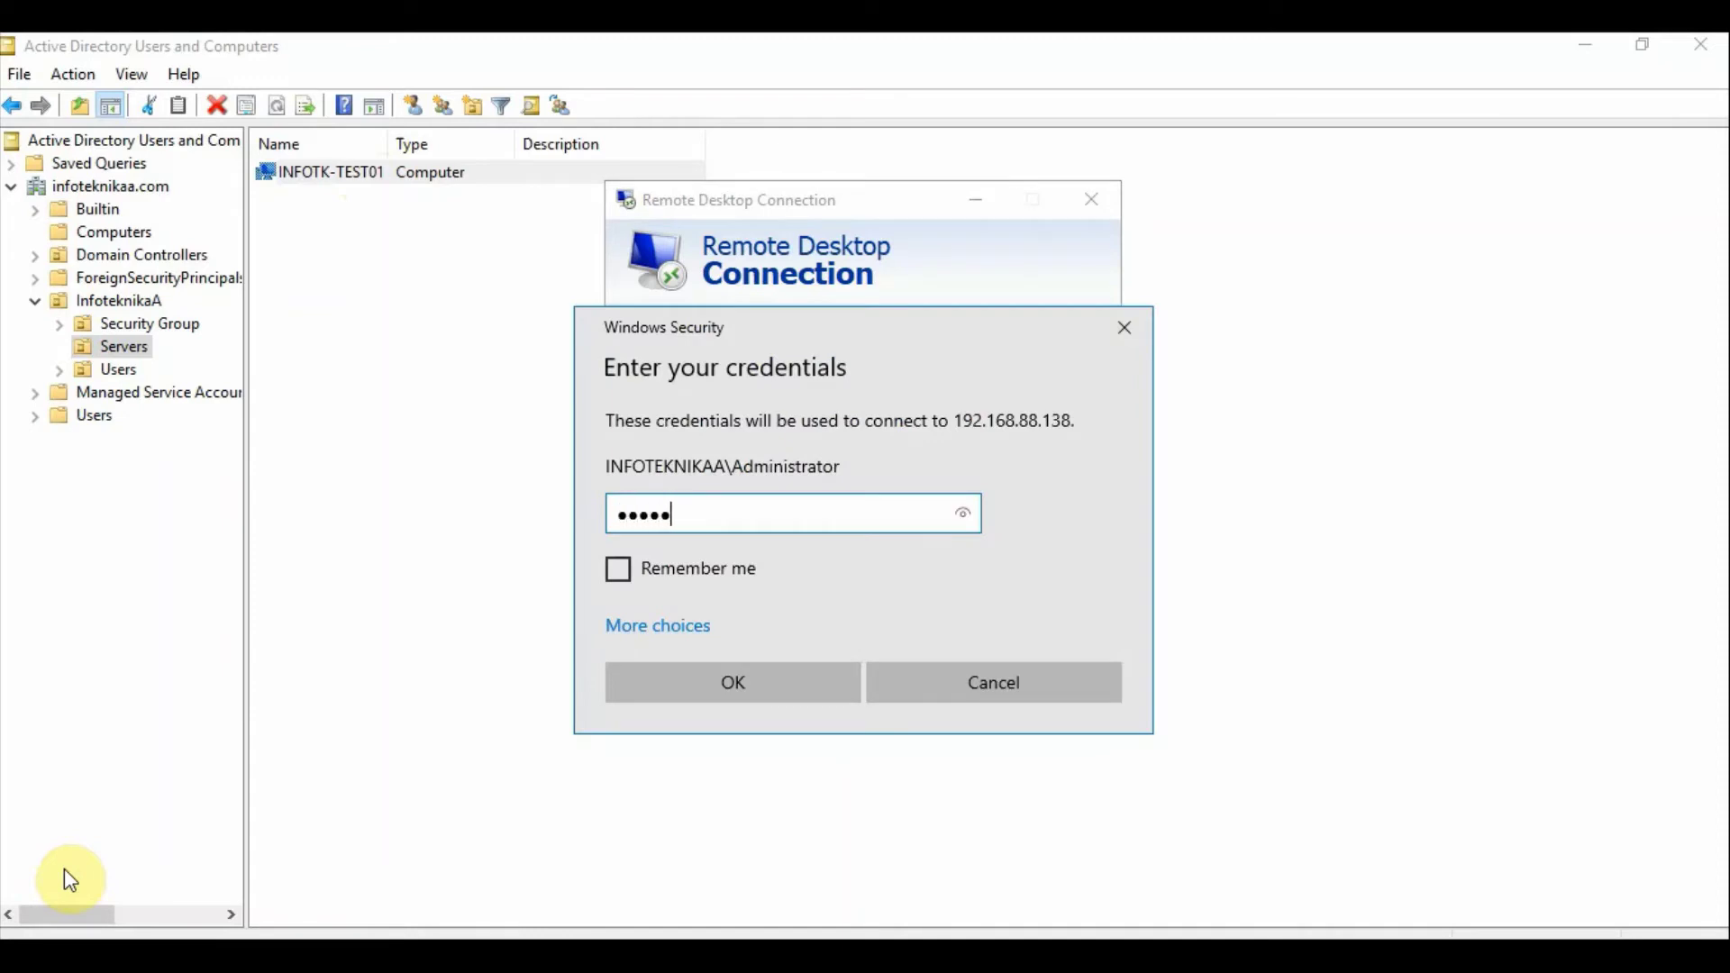
pyautogui.write('*********')
pyautogui.press('Return')
pyautogui.click(939, 564)
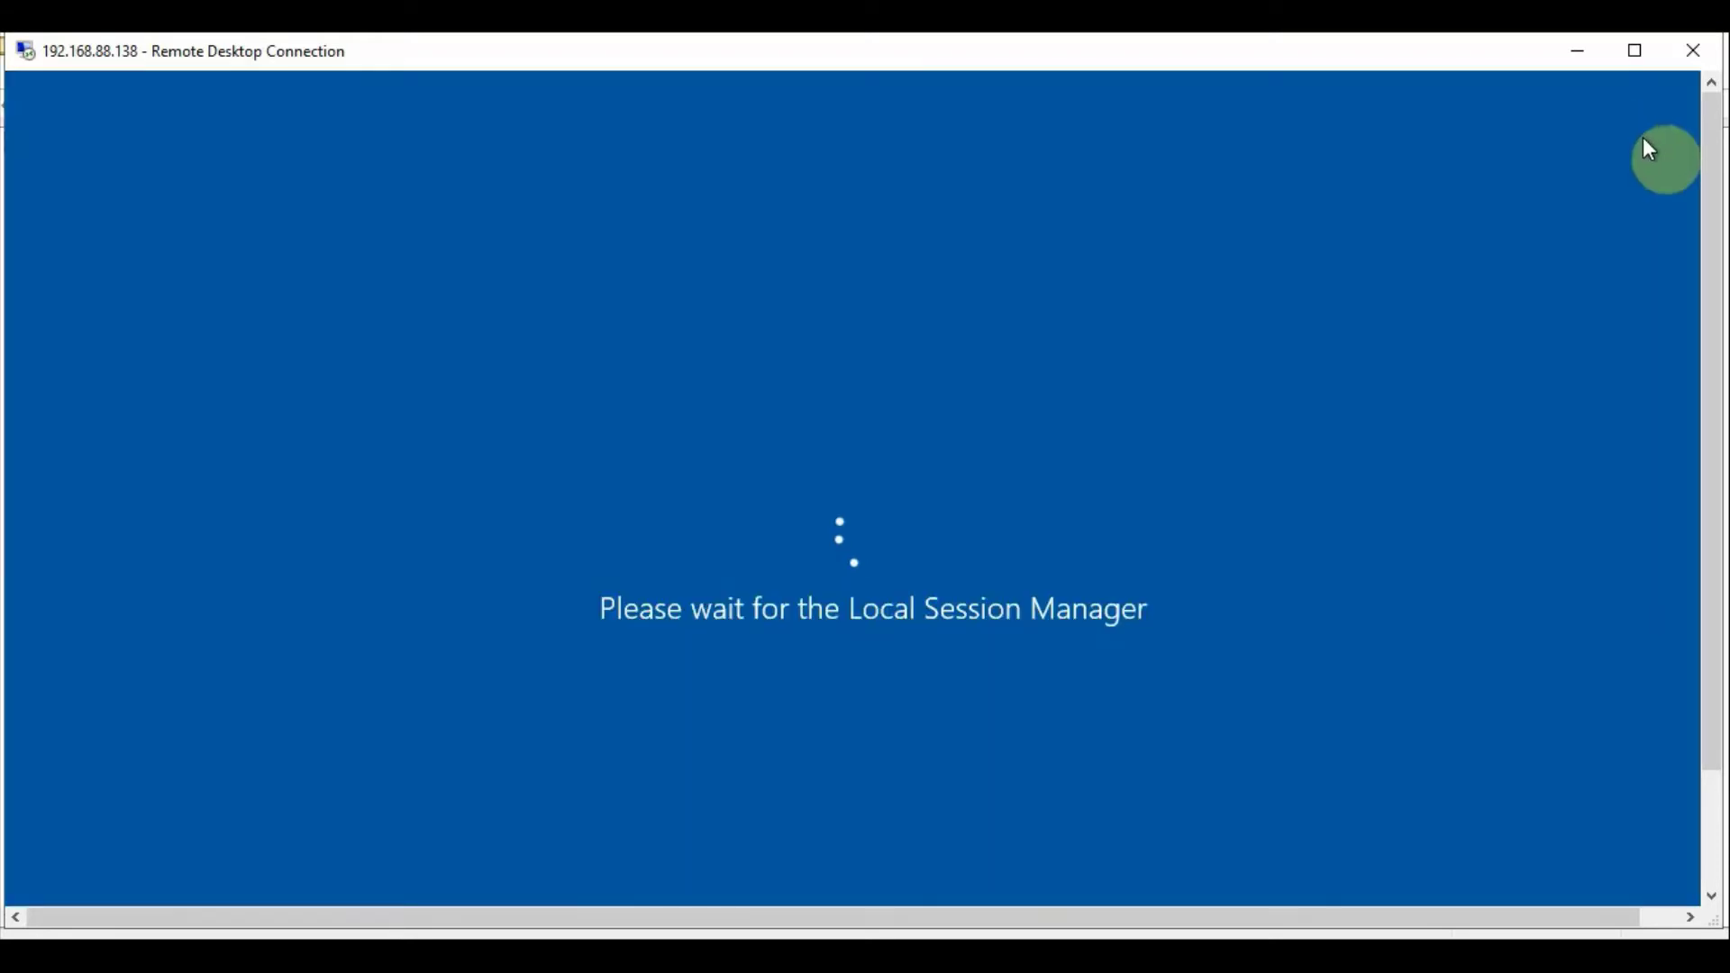
# Step: Return to Group Policy Management, select the Servers unit under InfoteknikaA and check the desktop of the 192.168.88.138 remote session
pyautogui.click(1587, 56)
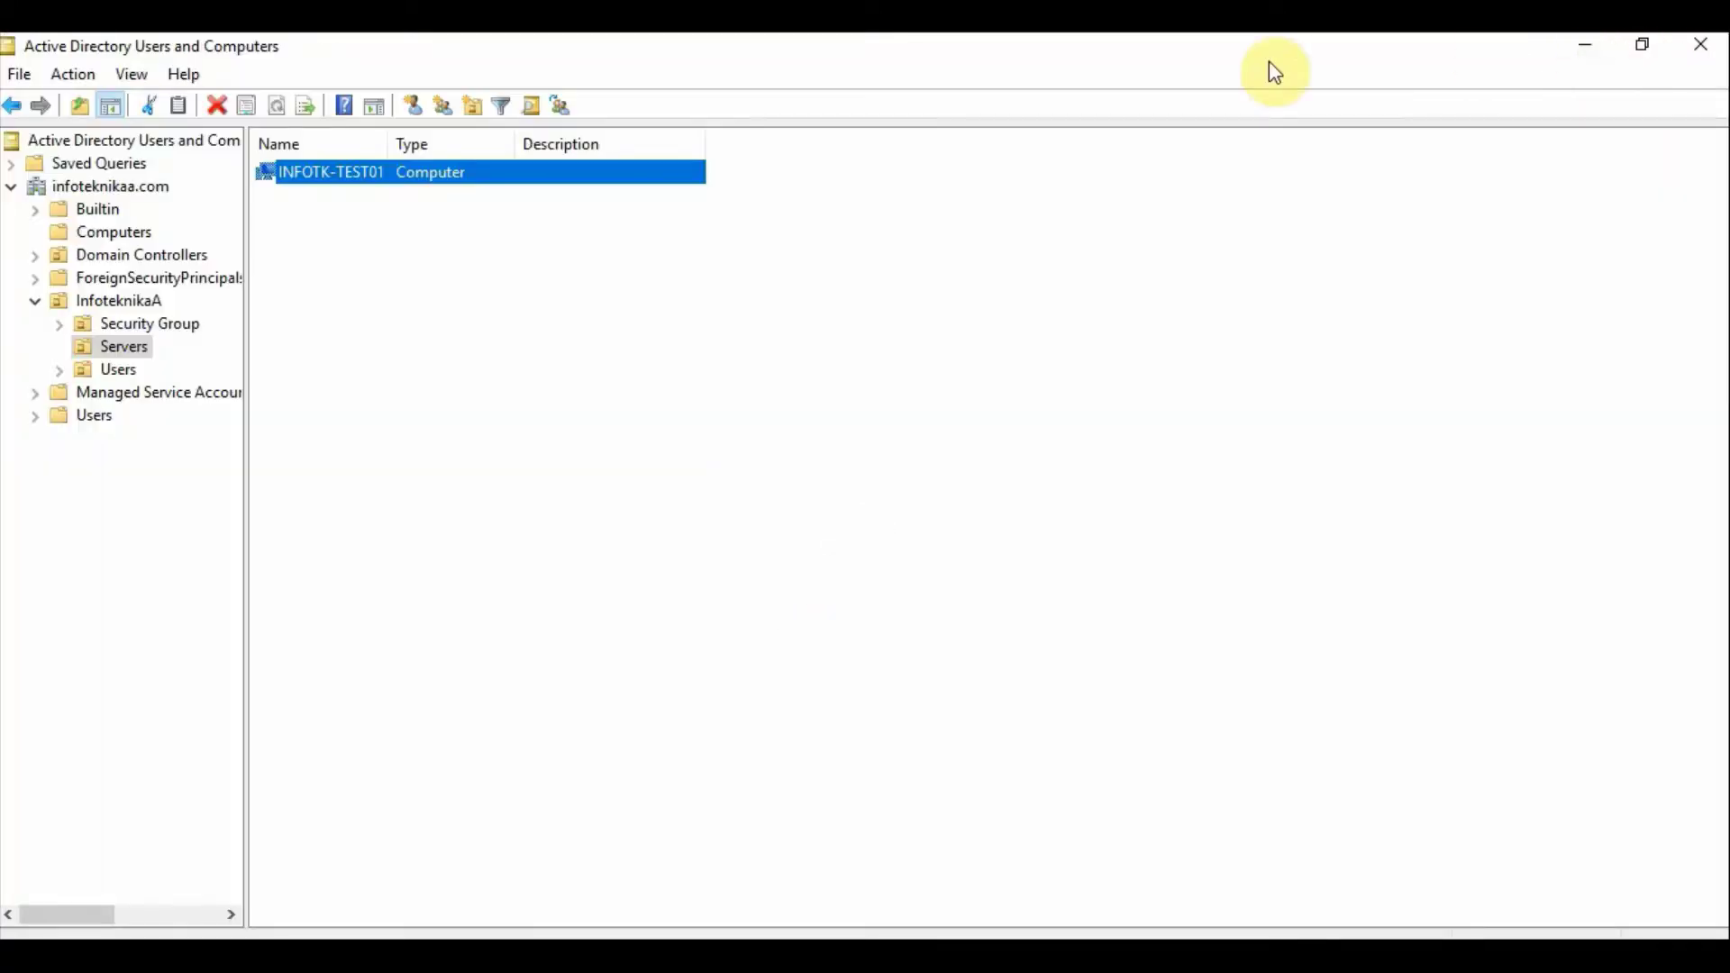
pyautogui.click(1583, 47)
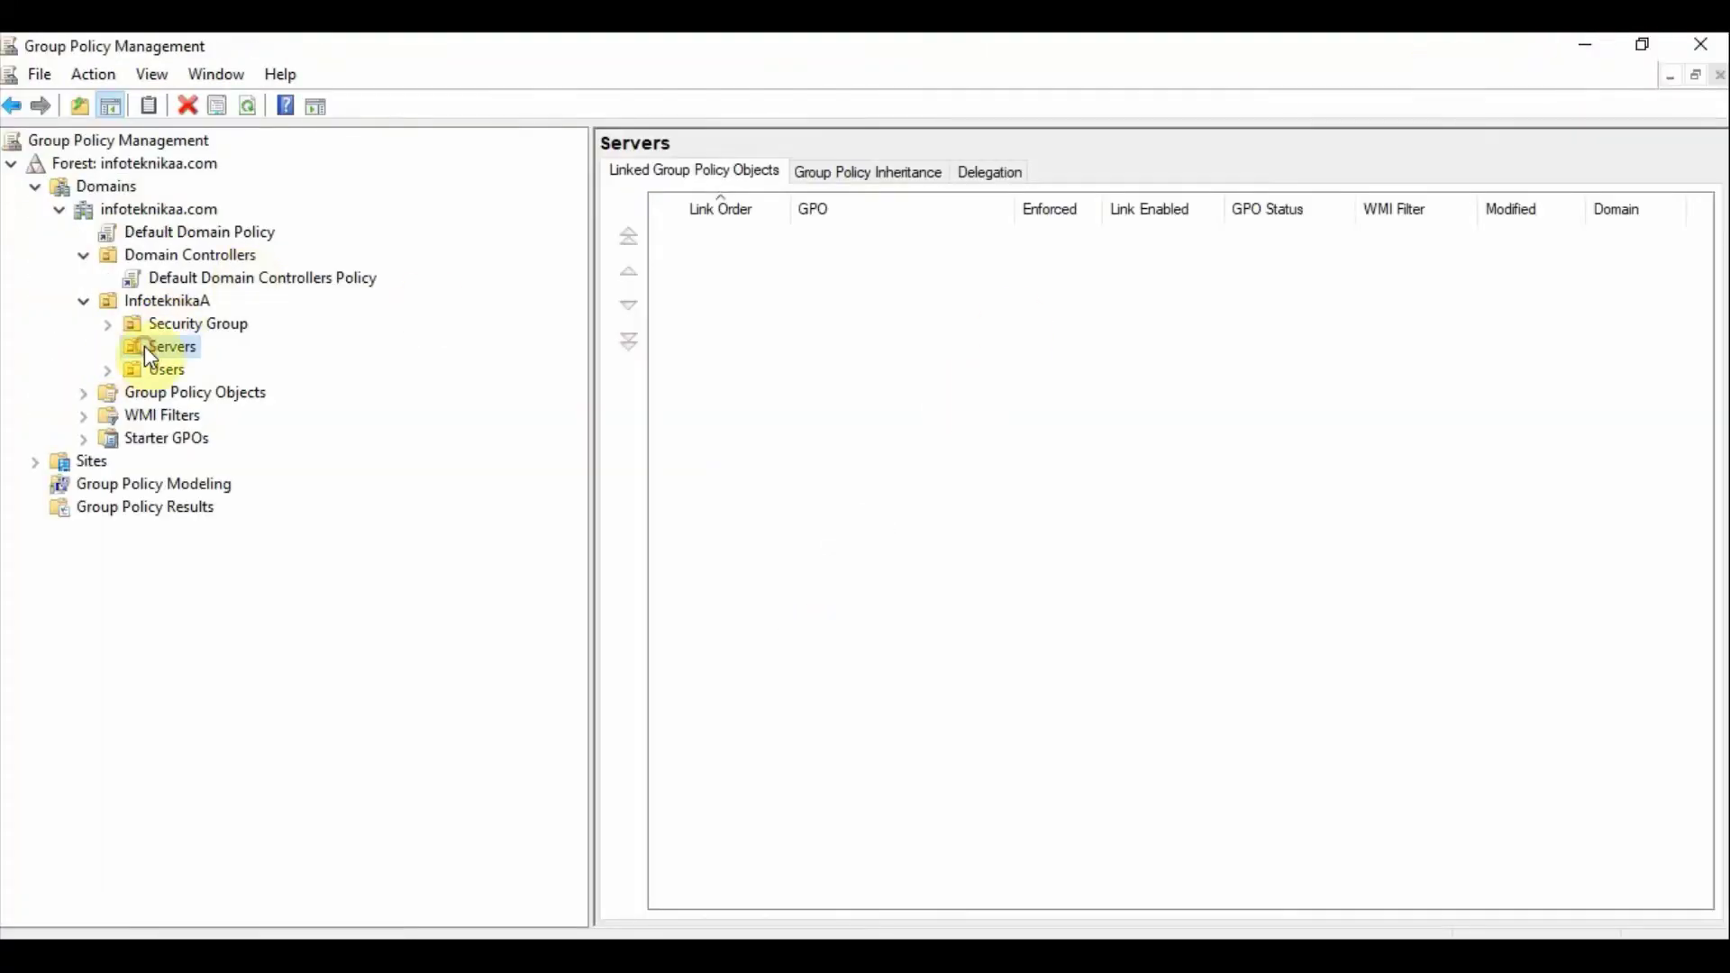
pyautogui.click(185, 324)
pyautogui.click(167, 352)
pyautogui.click(532, 928)
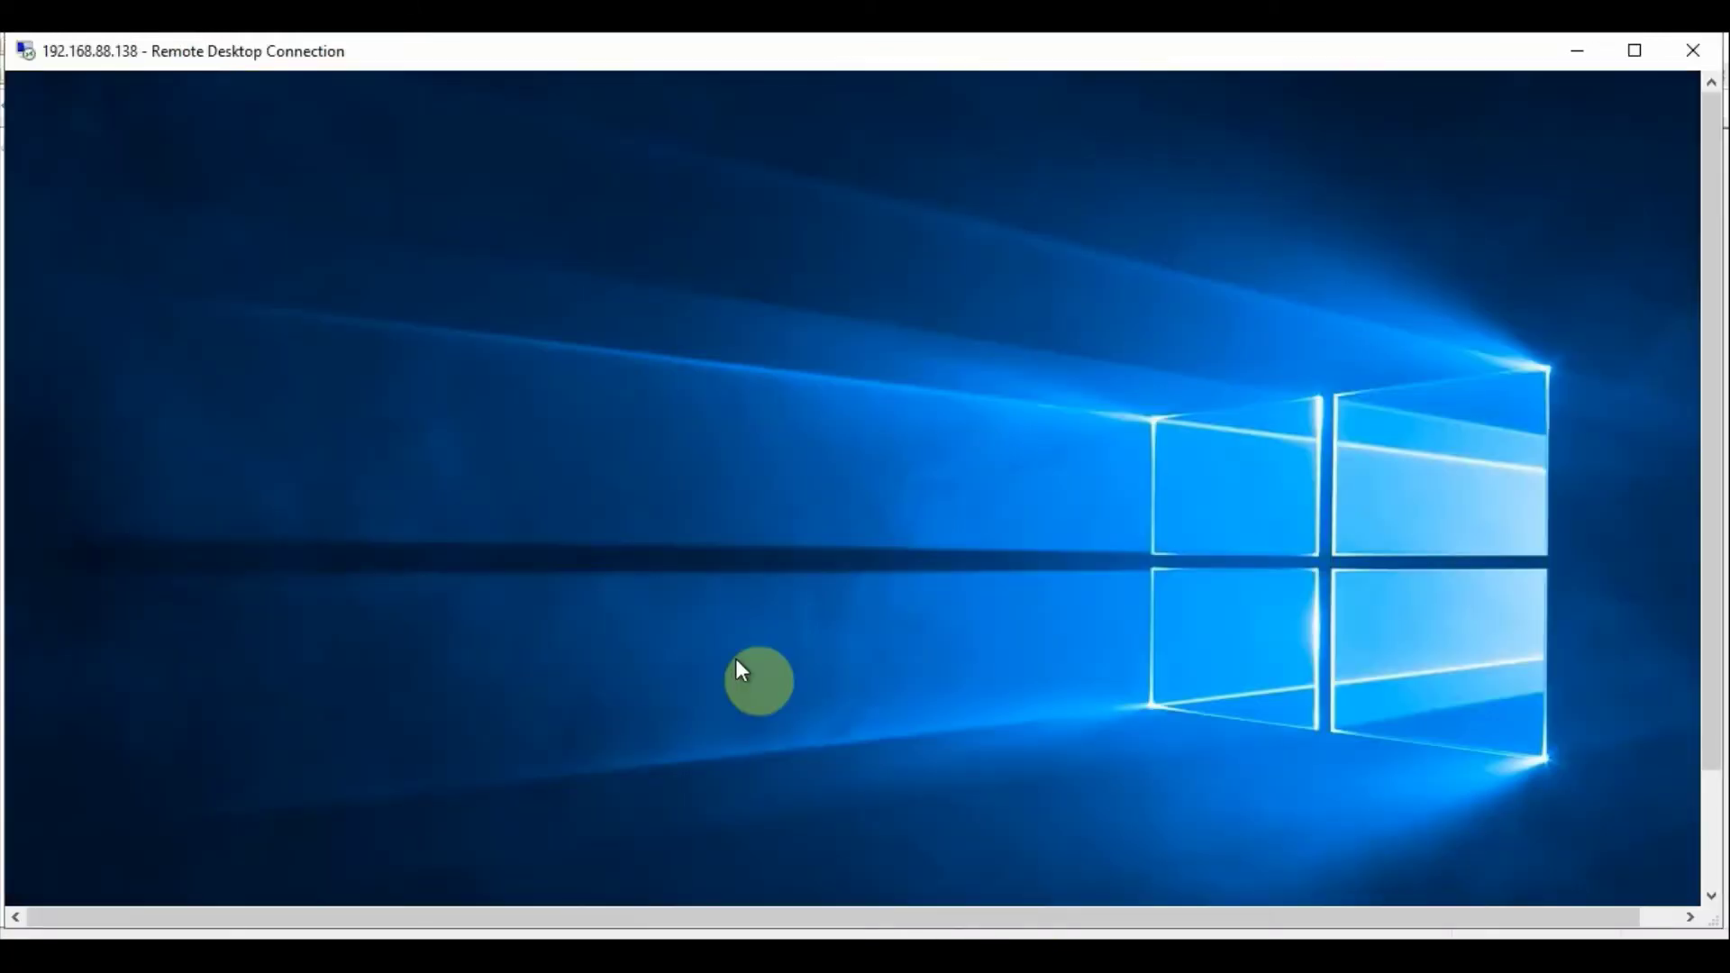
pyautogui.click(1579, 49)
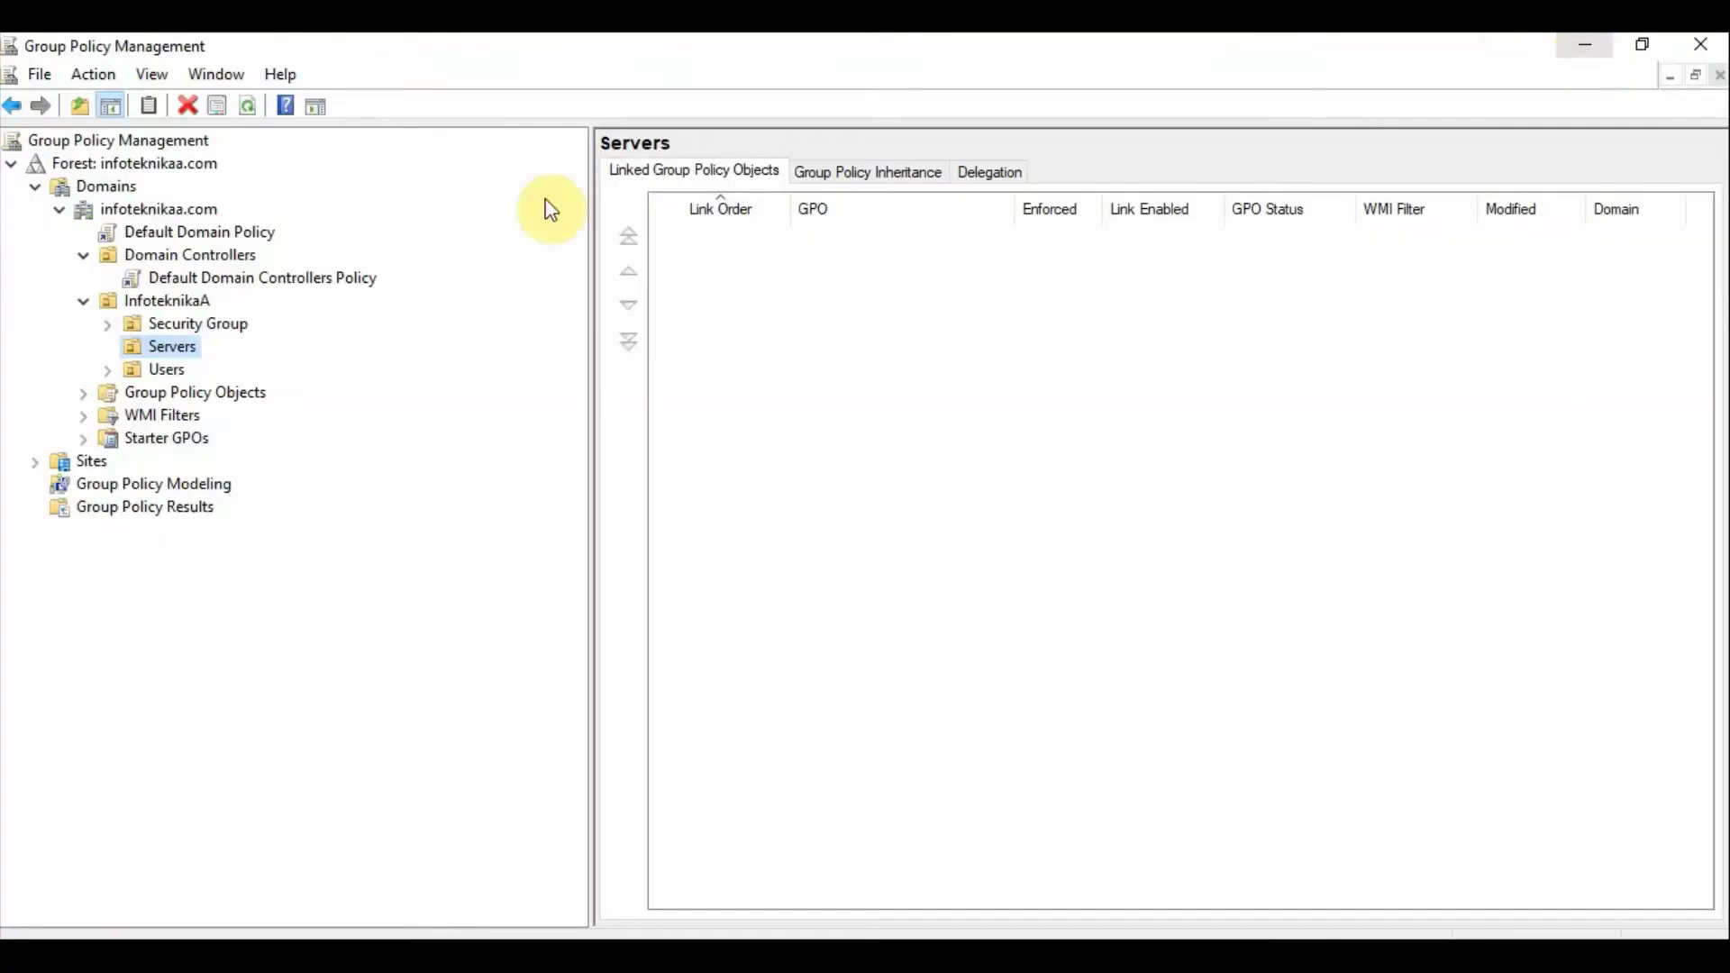
# Step: Create a GPO named Wallpaper without a starter GPO and link it to the Servers unit
pyautogui.rightClick(160, 349)
pyautogui.click(310, 366)
pyautogui.write('Wal')
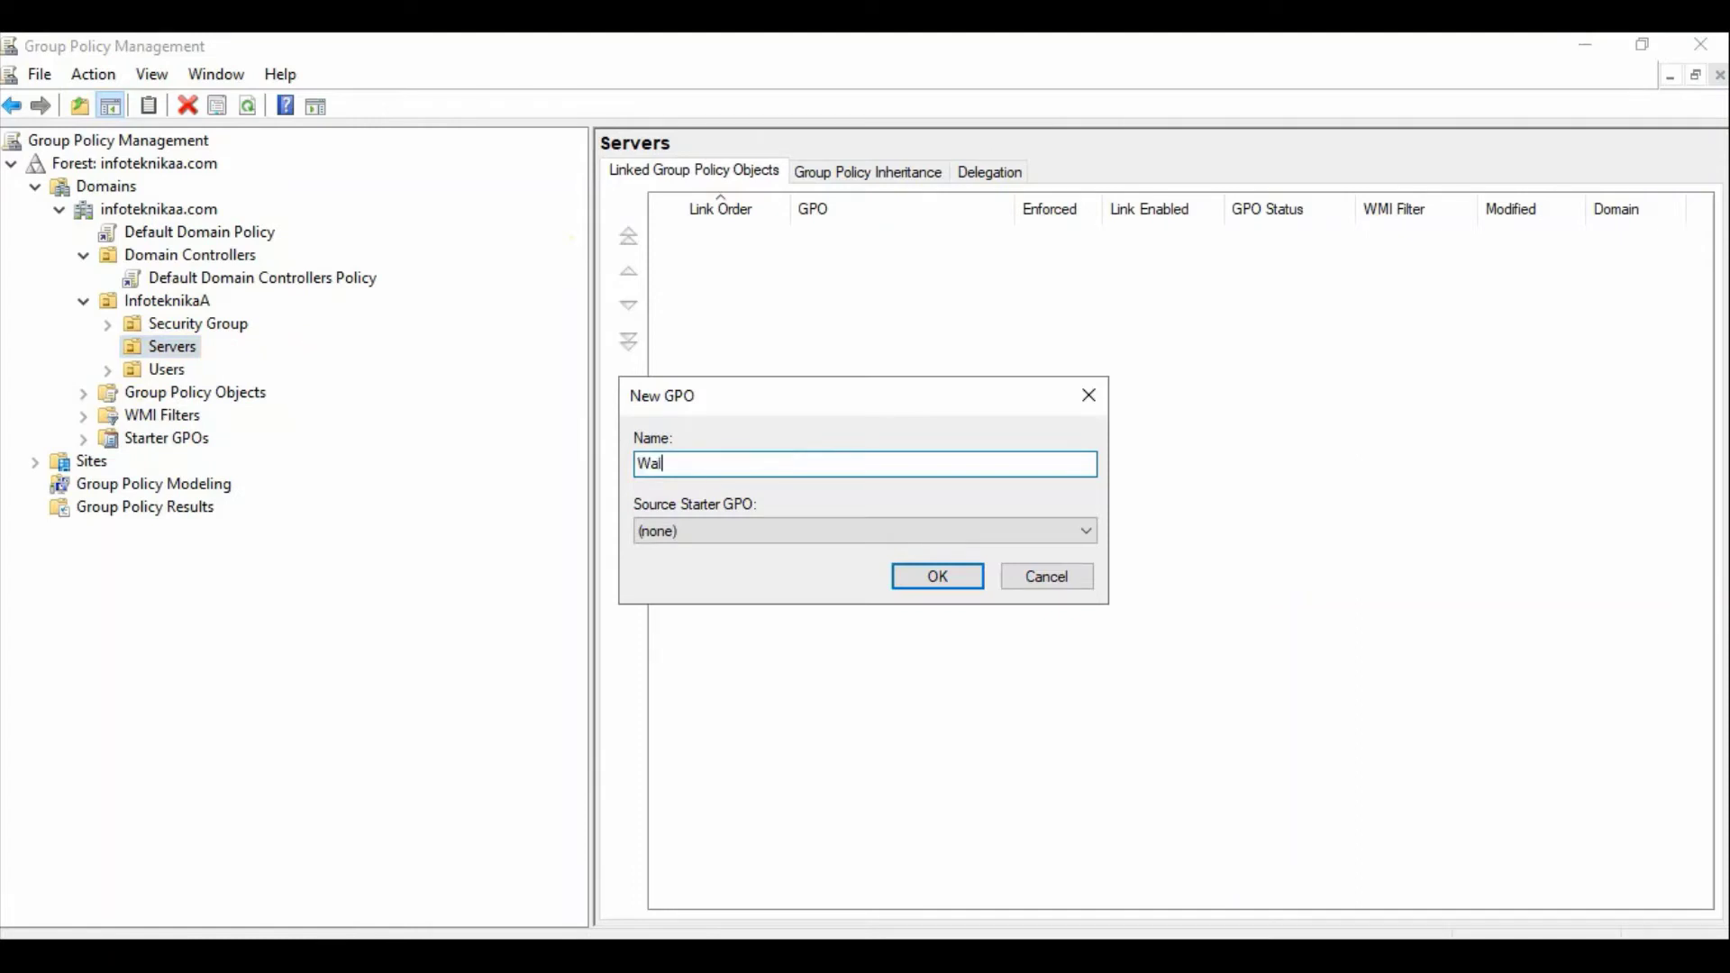
pyautogui.write('lpaper')
pyautogui.click(937, 575)
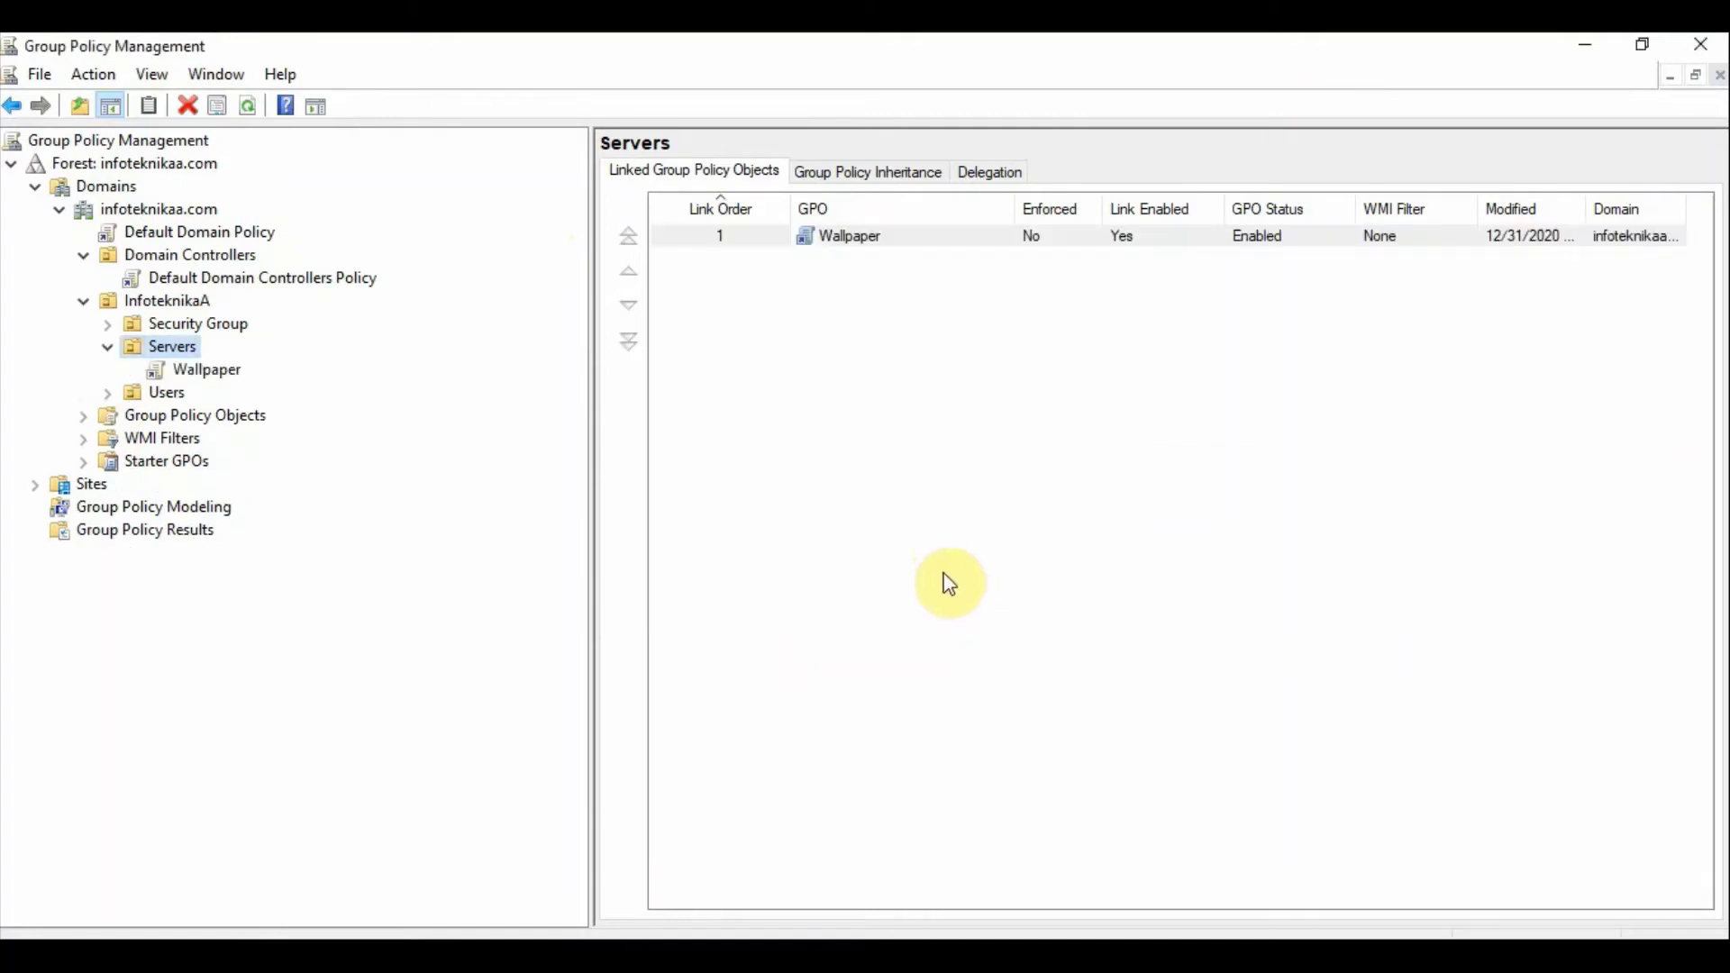
# Step: Select the Wallpaper link under Servers and open the policy for editing in a maximised editor window
pyautogui.click(199, 367)
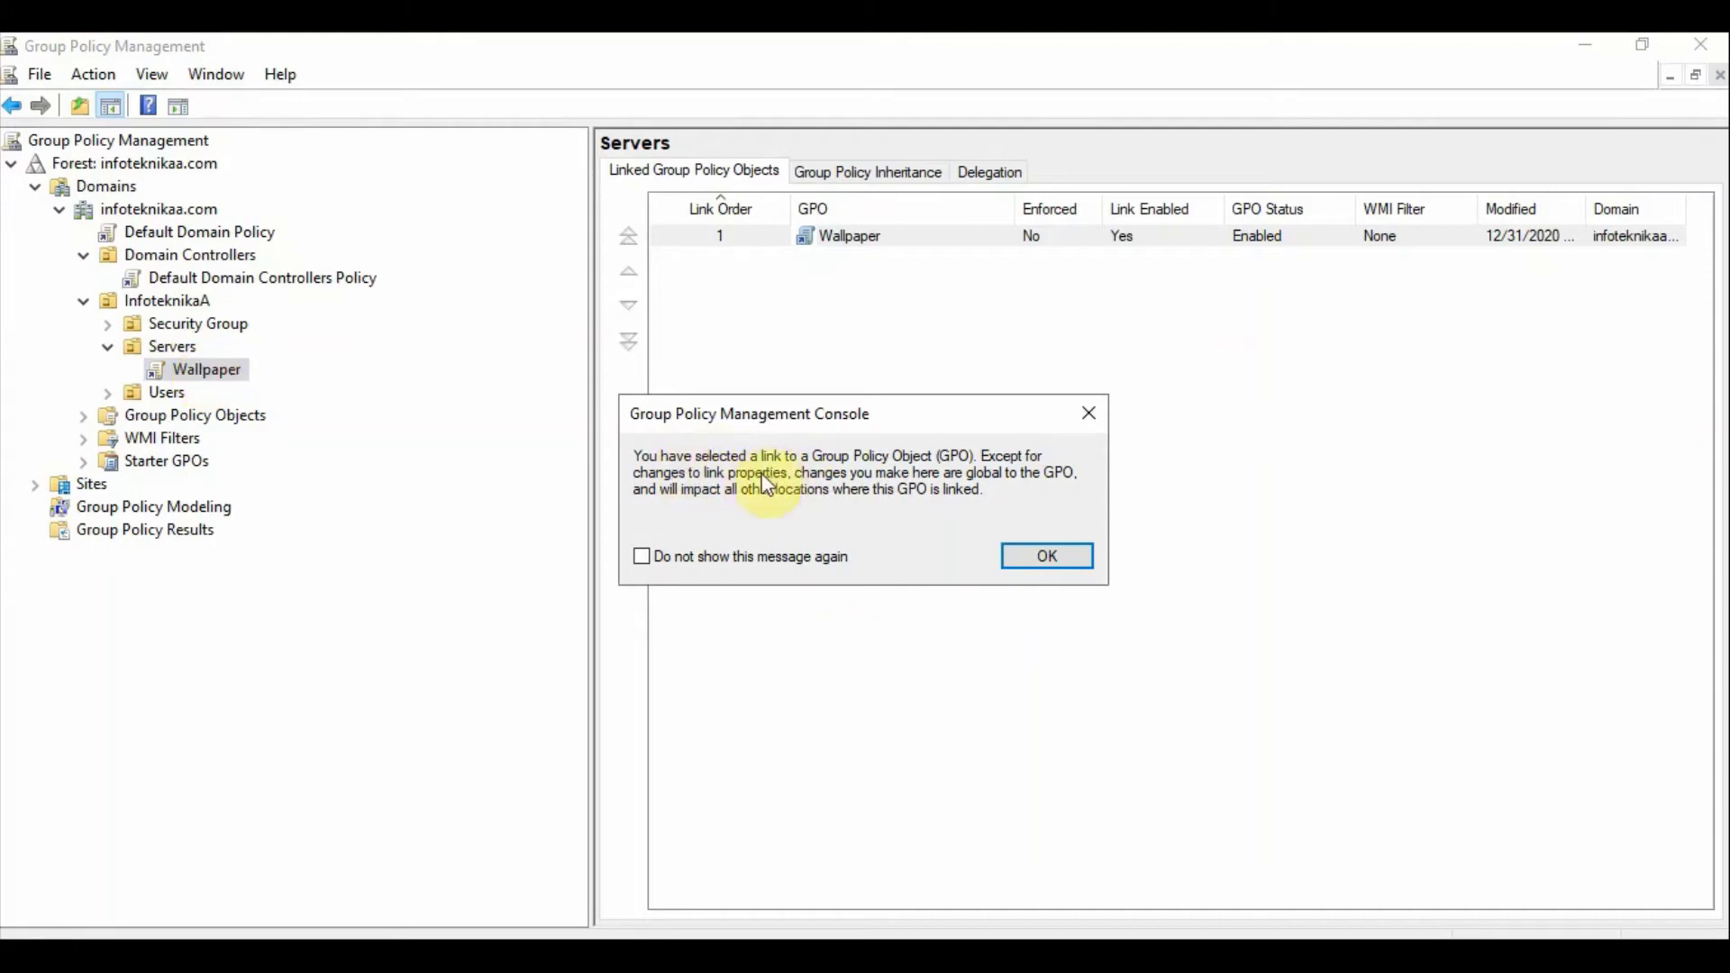
pyautogui.click(1026, 556)
pyautogui.click(223, 370)
pyautogui.rightClick(225, 375)
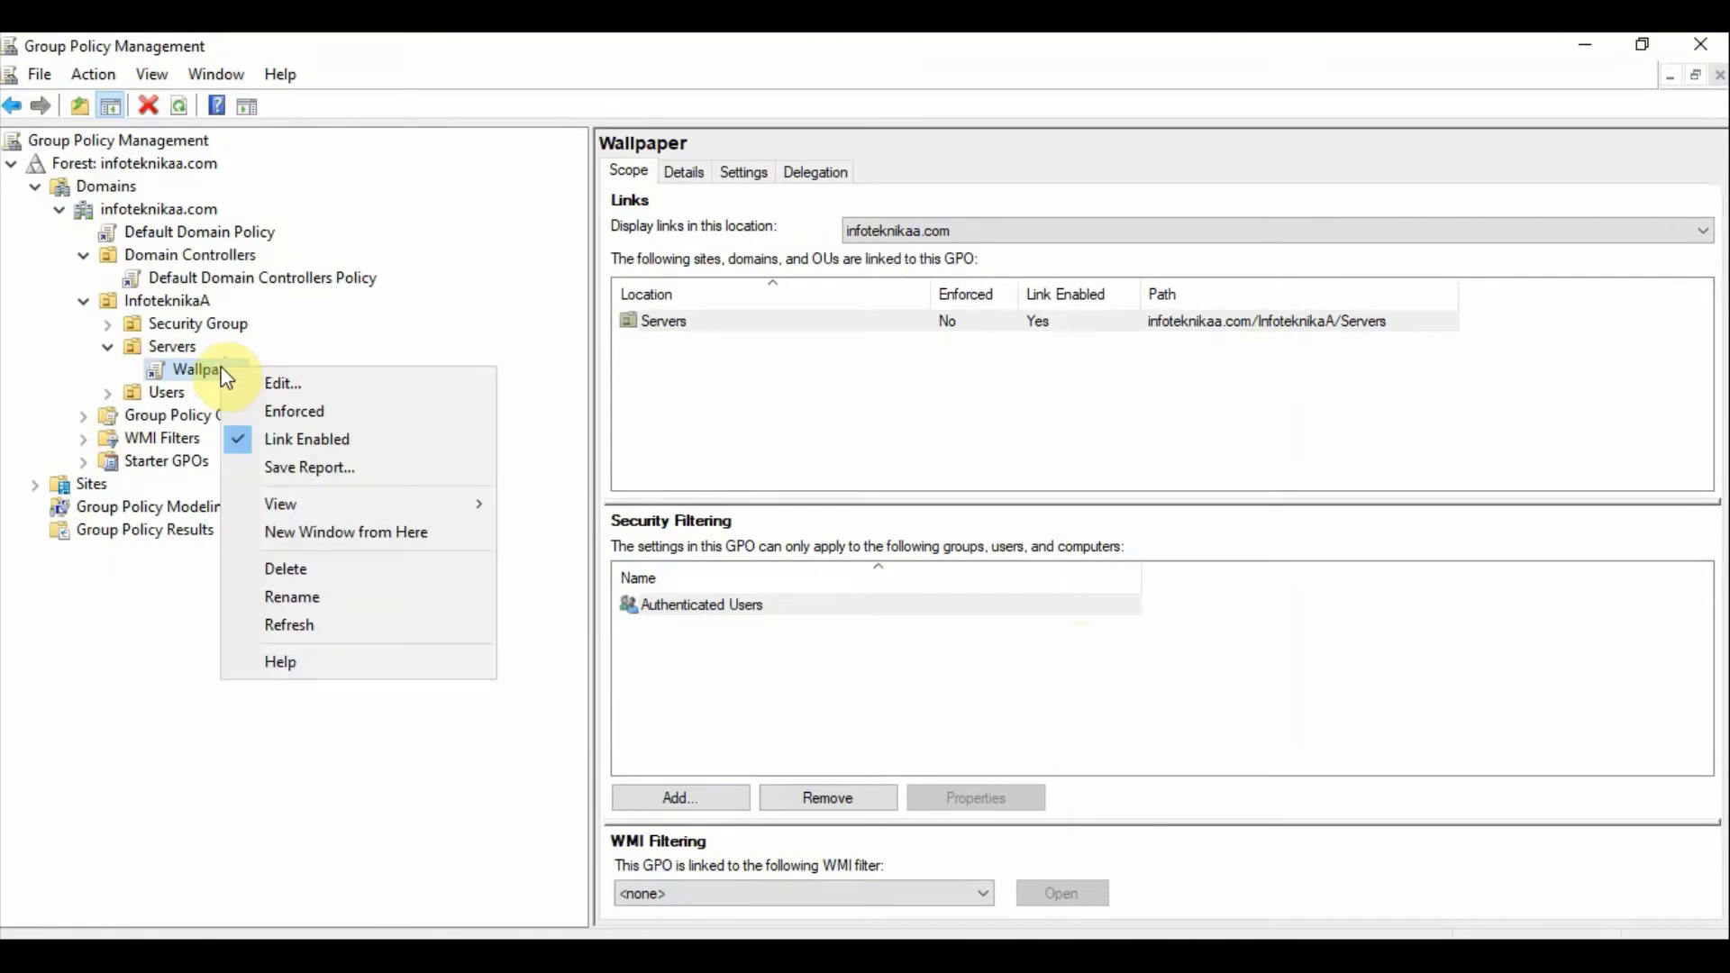
pyautogui.press('Escape')
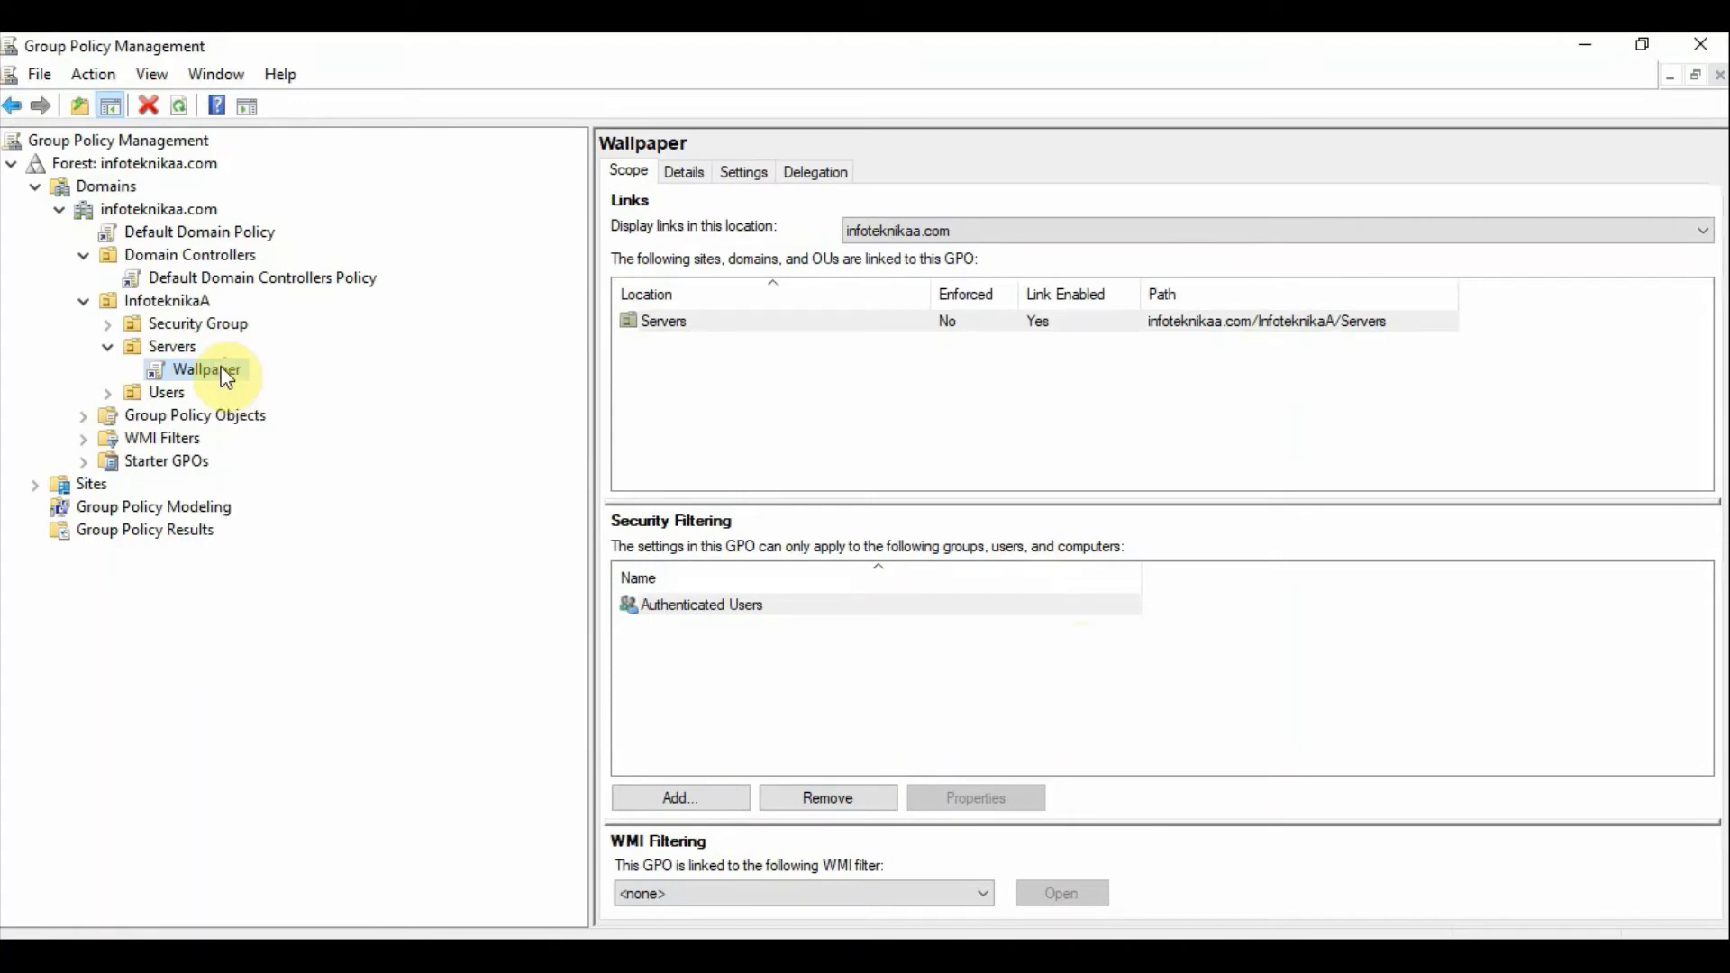
pyautogui.rightClick(151, 370)
pyautogui.press('Escape')
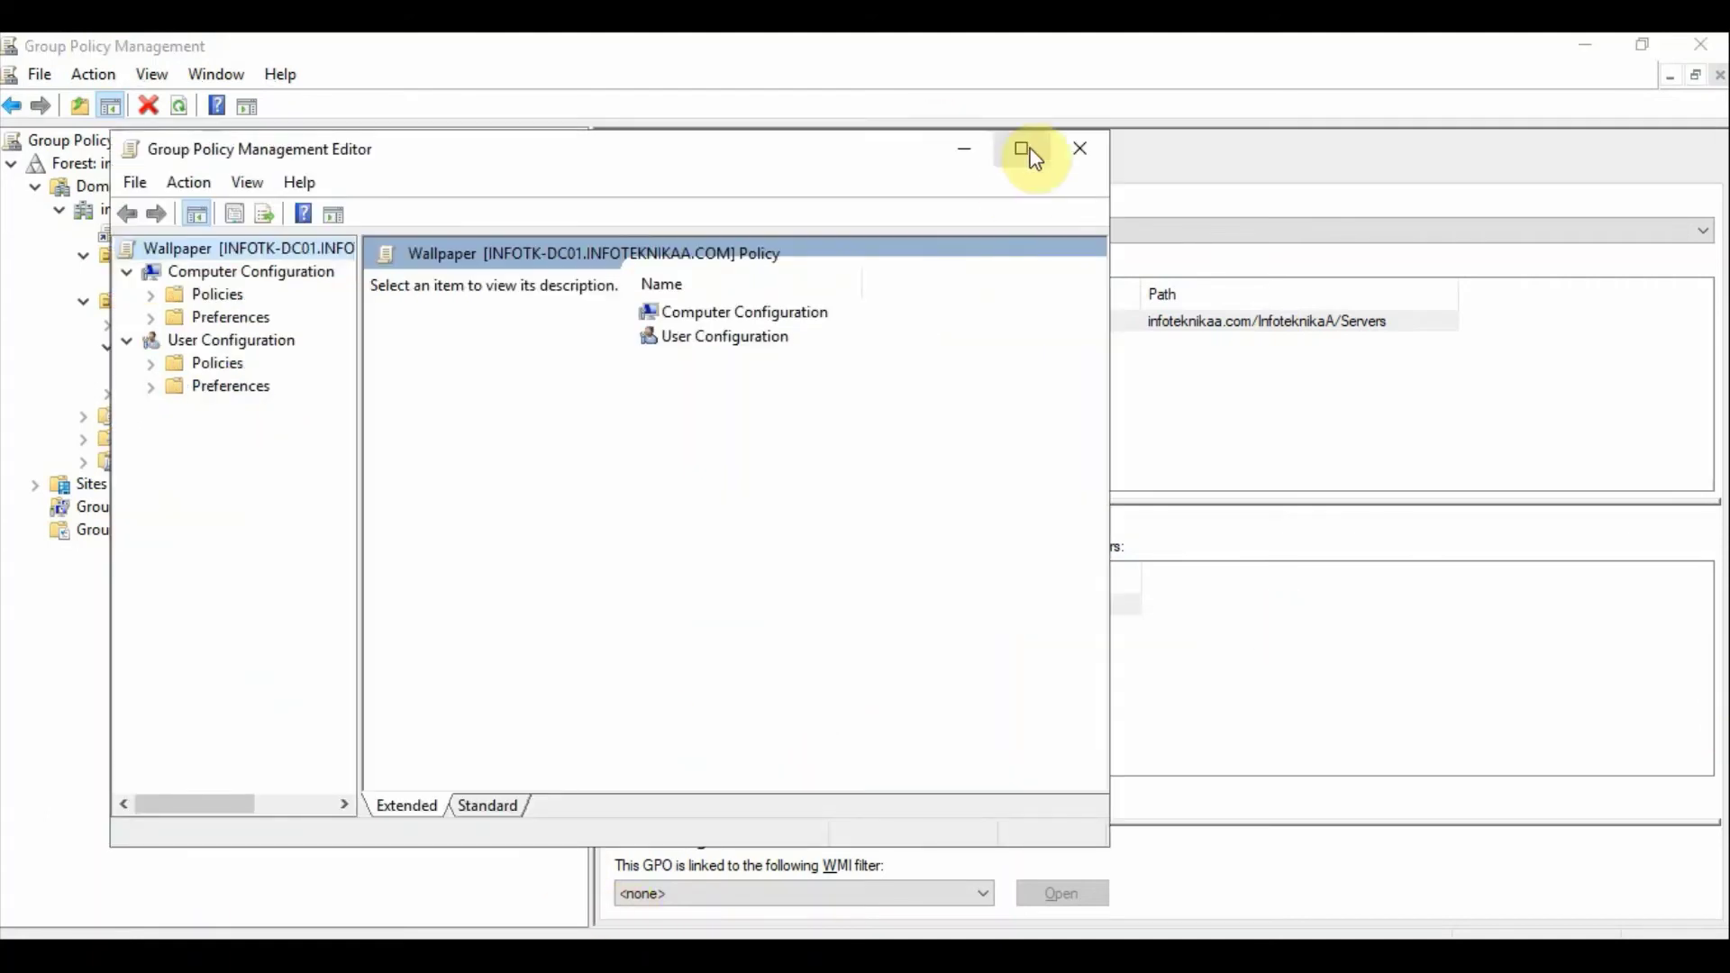
pyautogui.click(1031, 150)
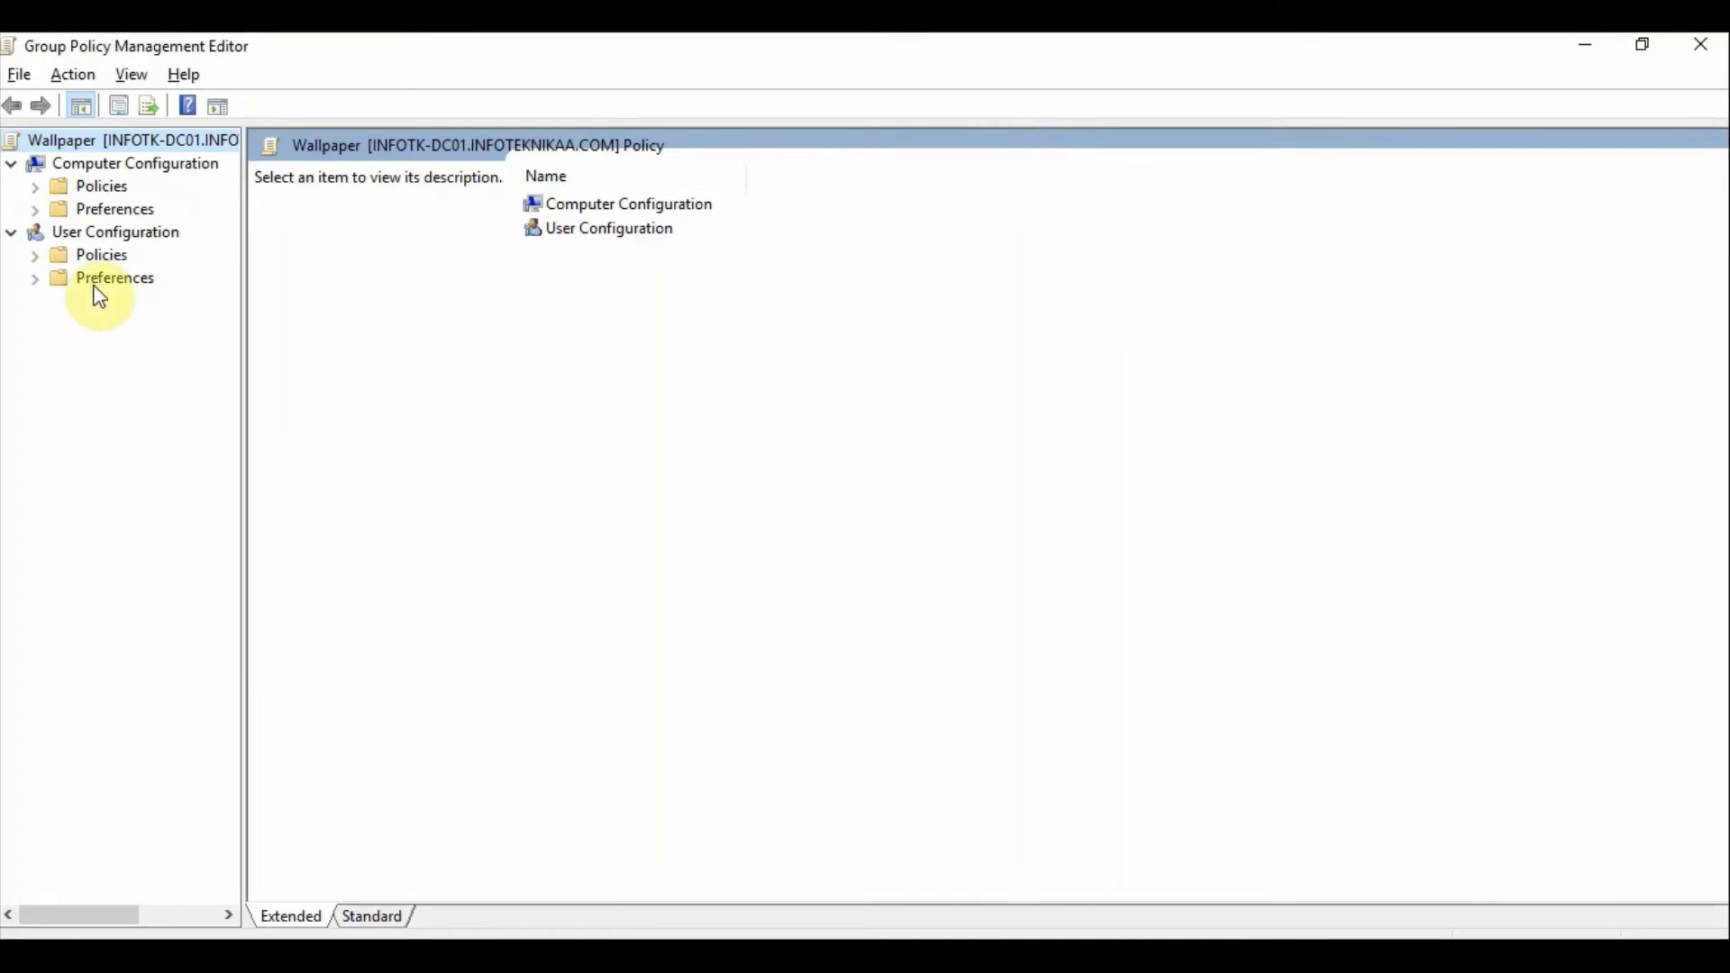
# Step: Browse to the Desktop settings folder nested in Desktop under User Configuration, Policies, Administrative Templates
pyautogui.click(35, 258)
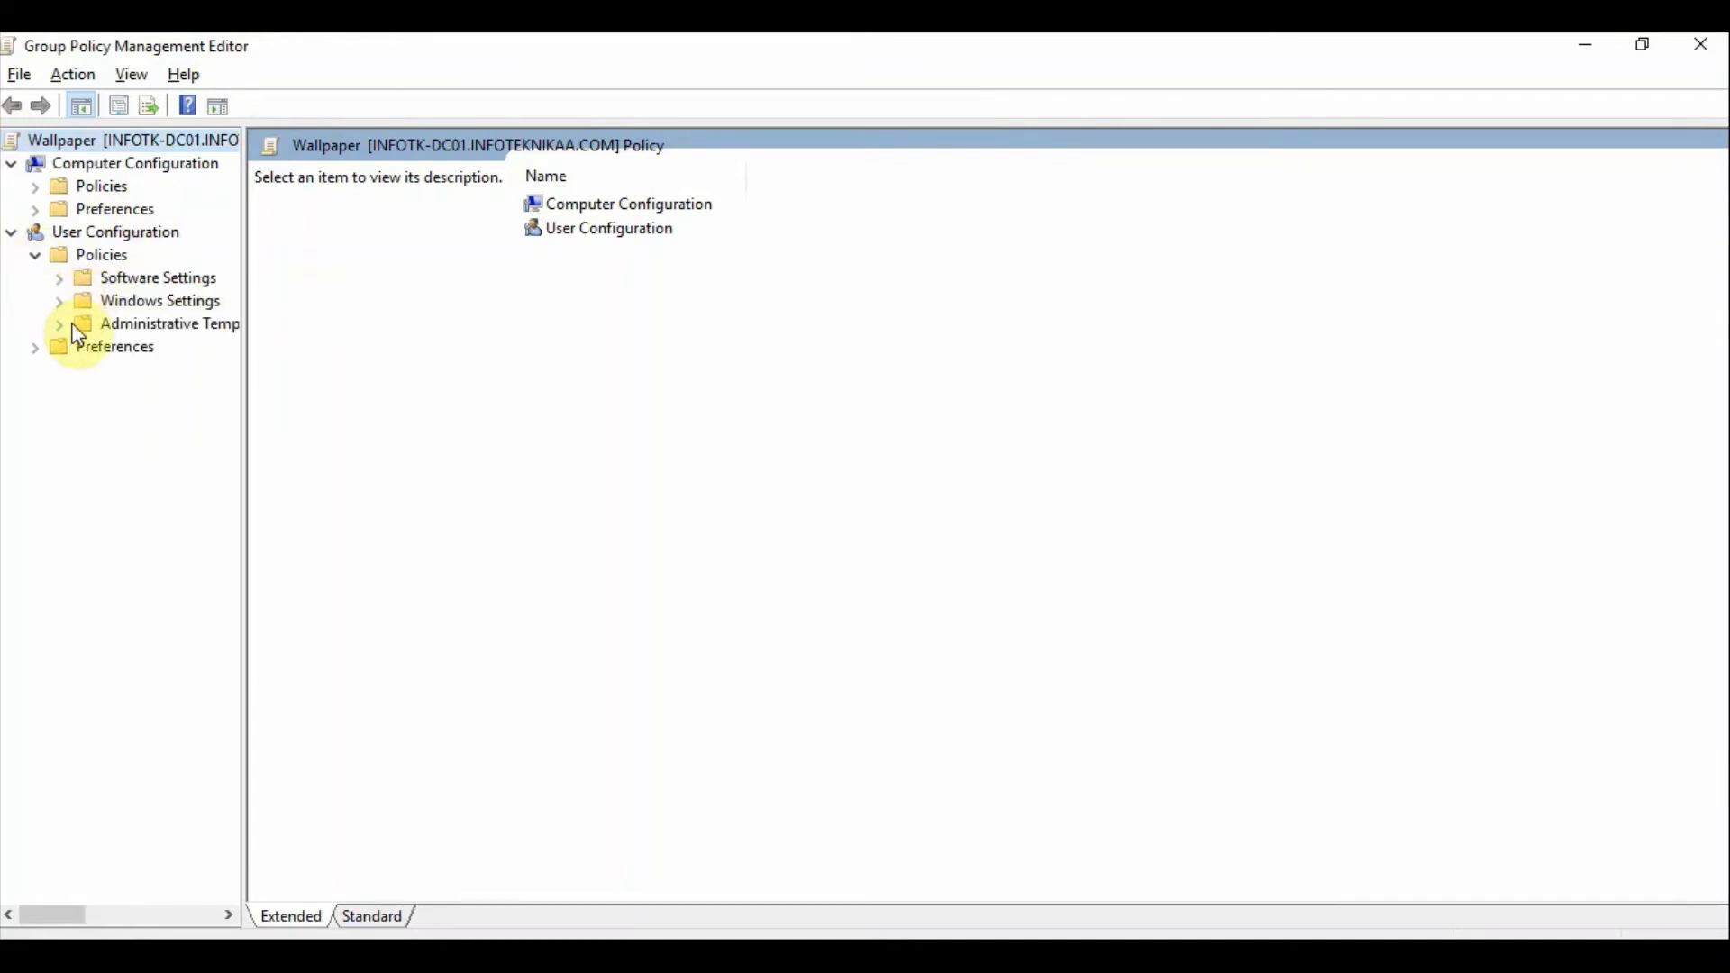
pyautogui.click(60, 326)
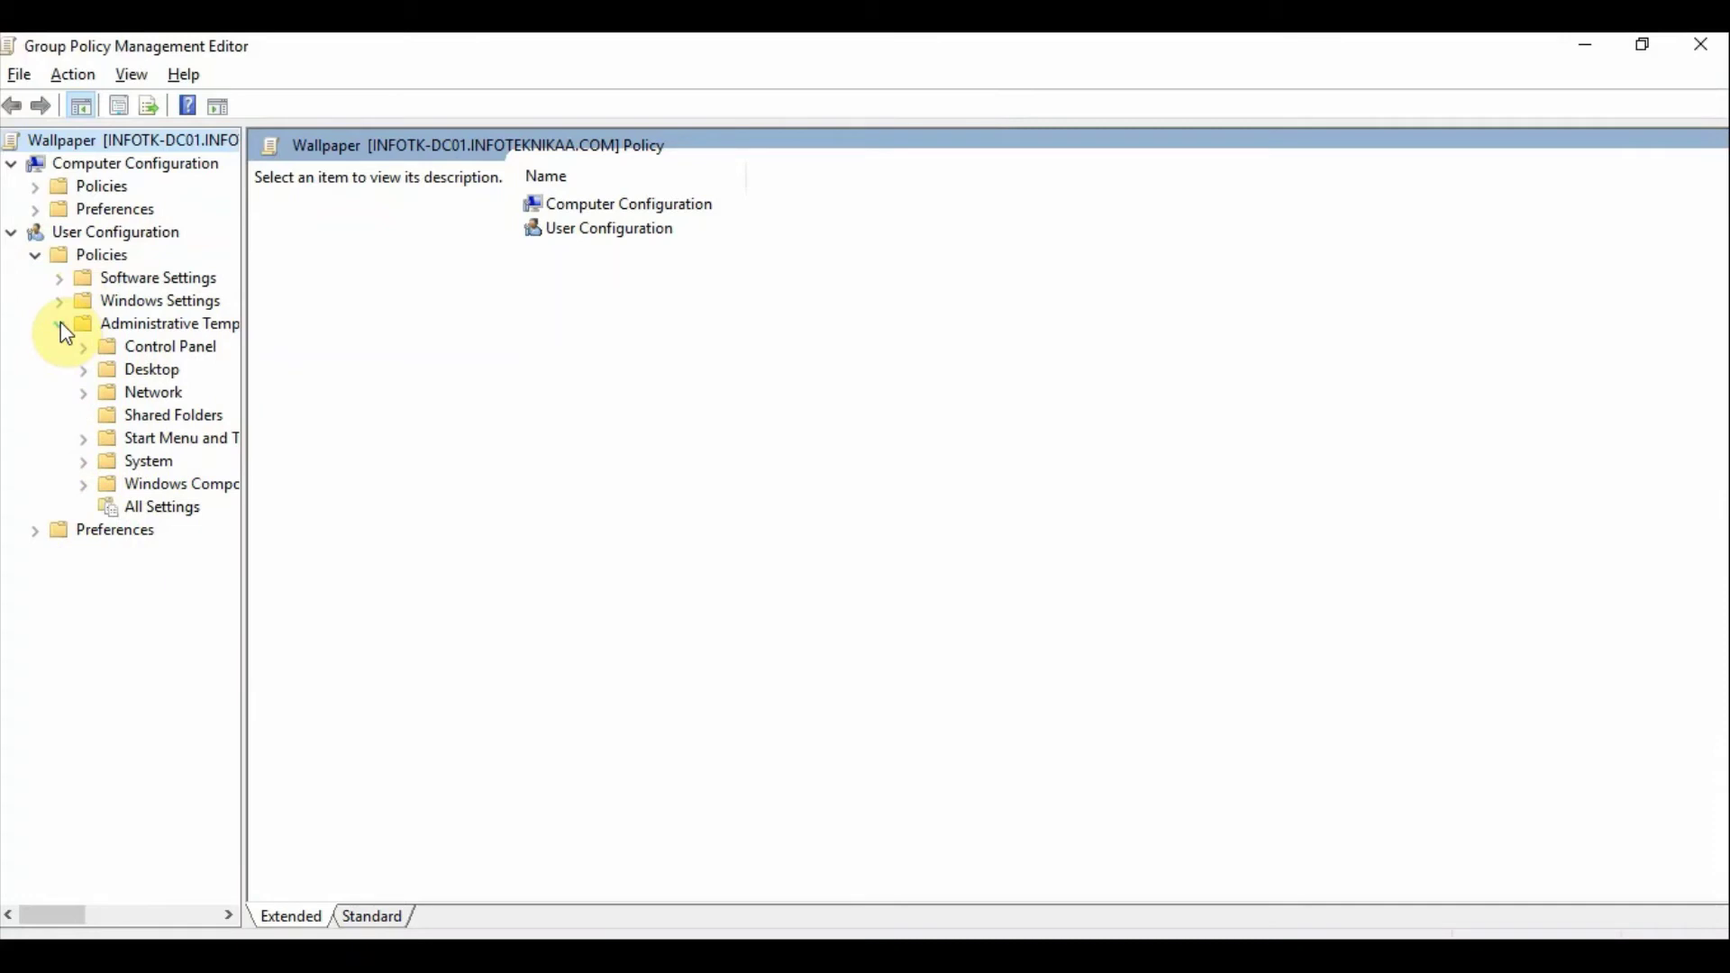
pyautogui.click(83, 369)
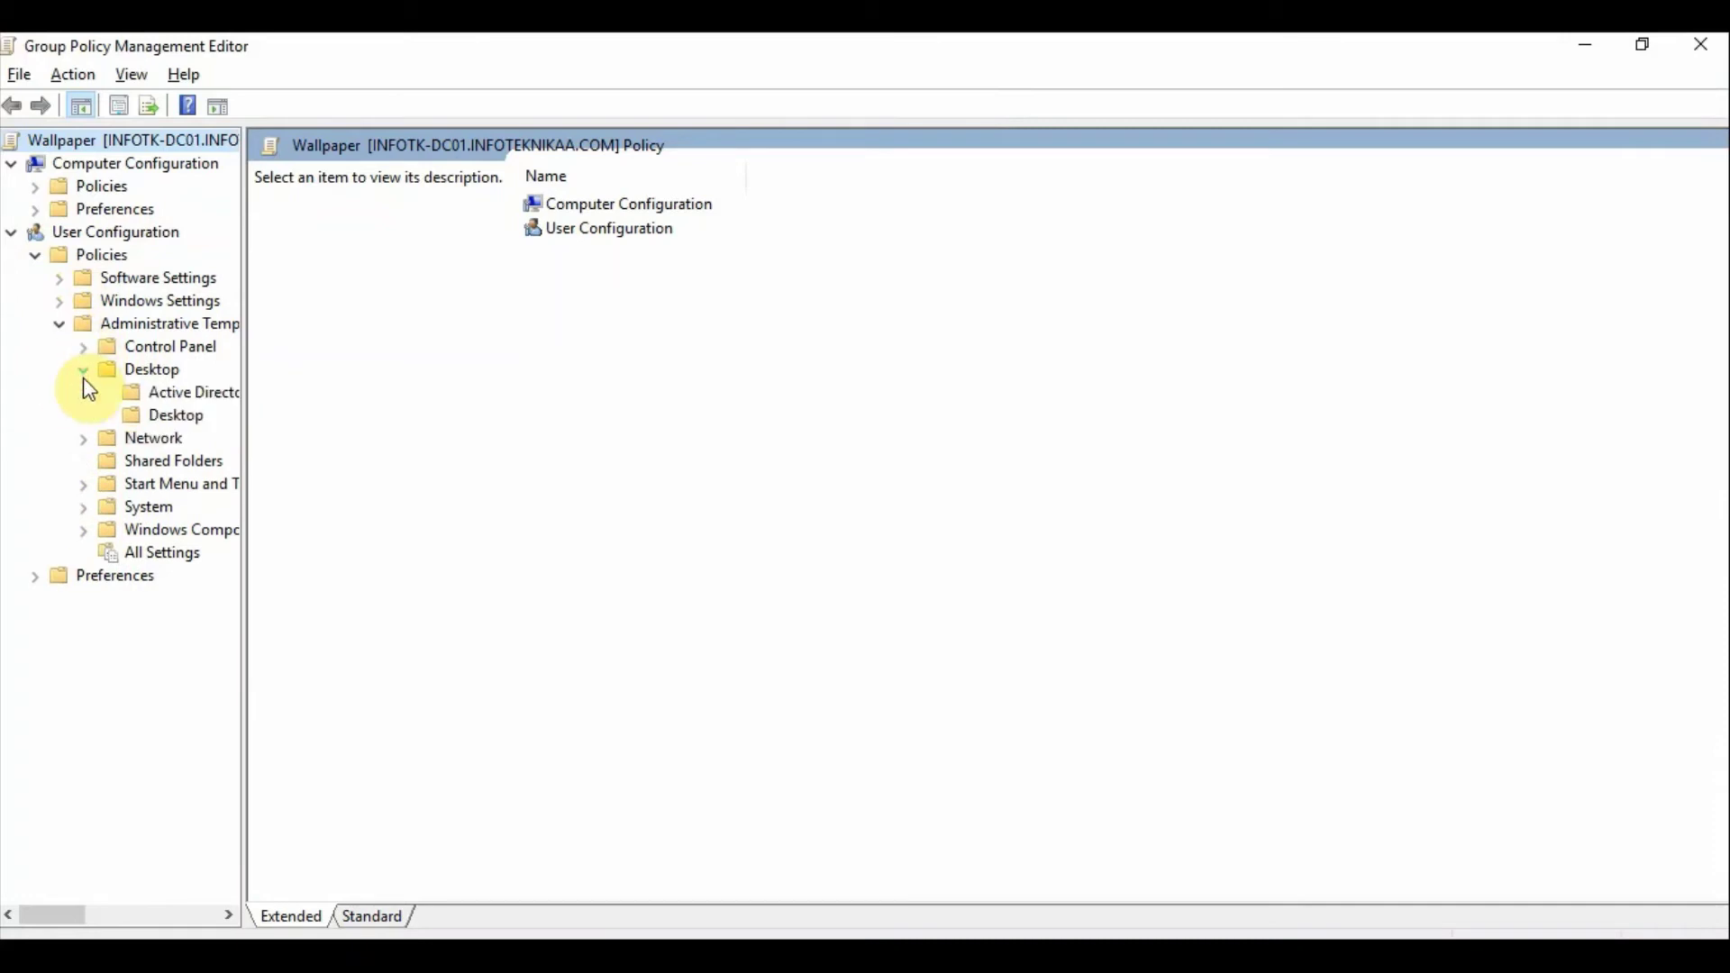
pyautogui.click(144, 414)
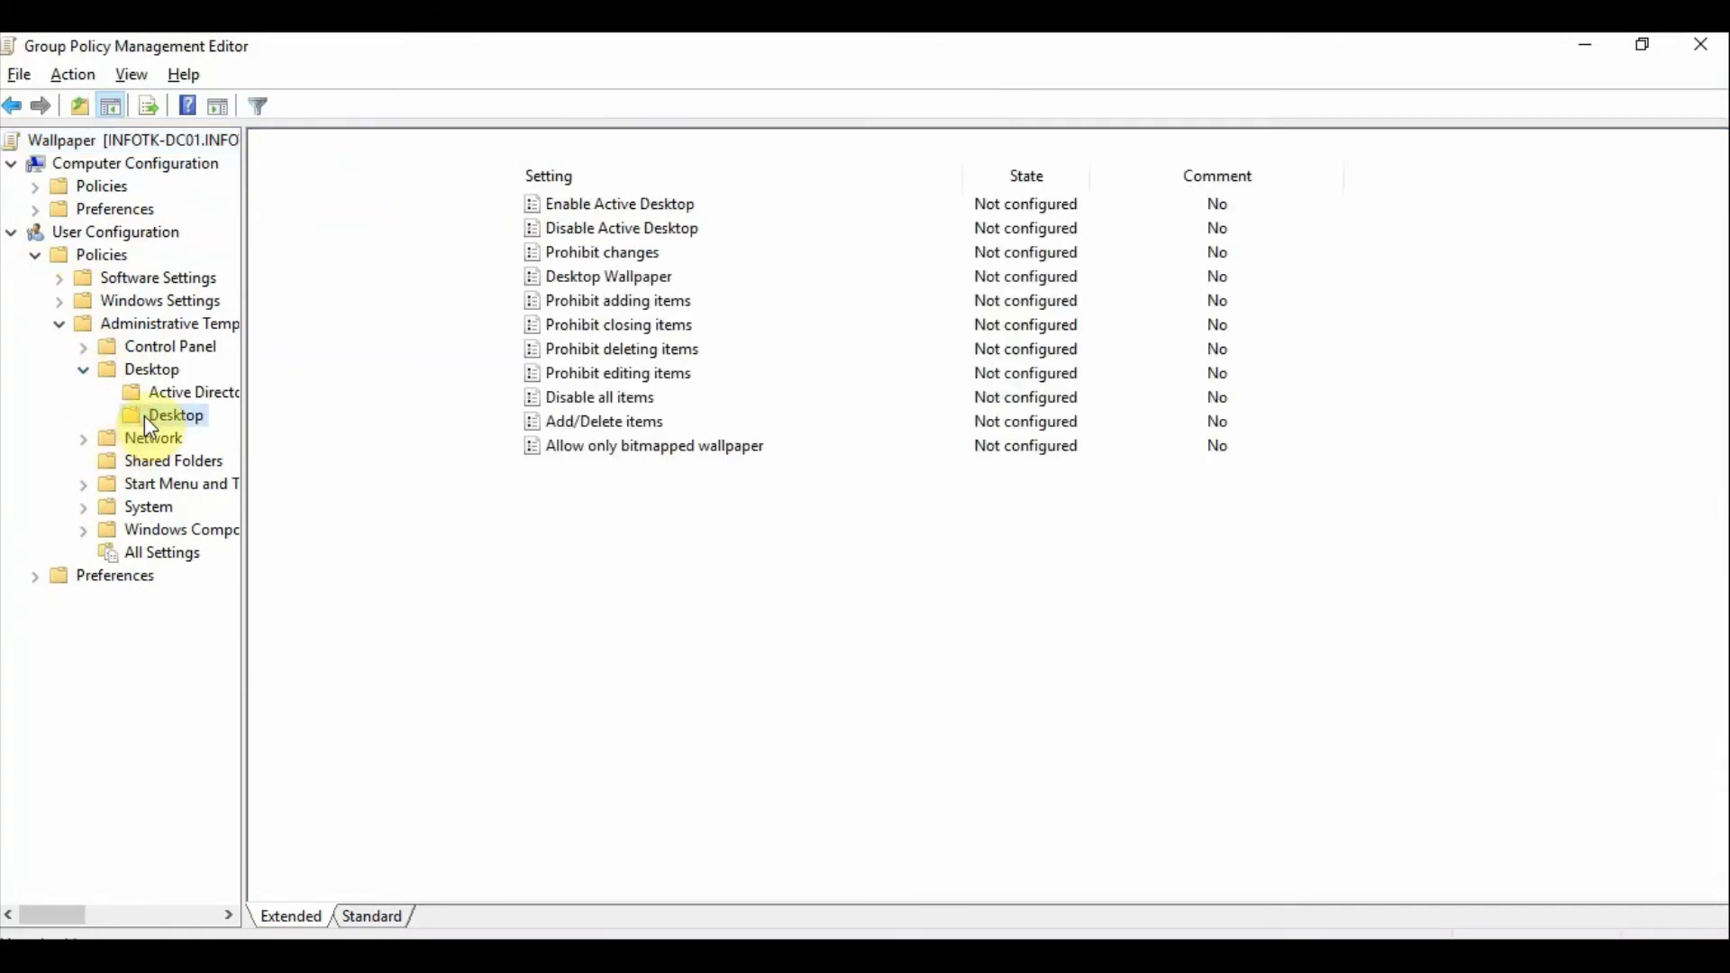
# Step: Open the Desktop Wallpaper policy setting for editing and set it to Enabled
pyautogui.click(590, 279)
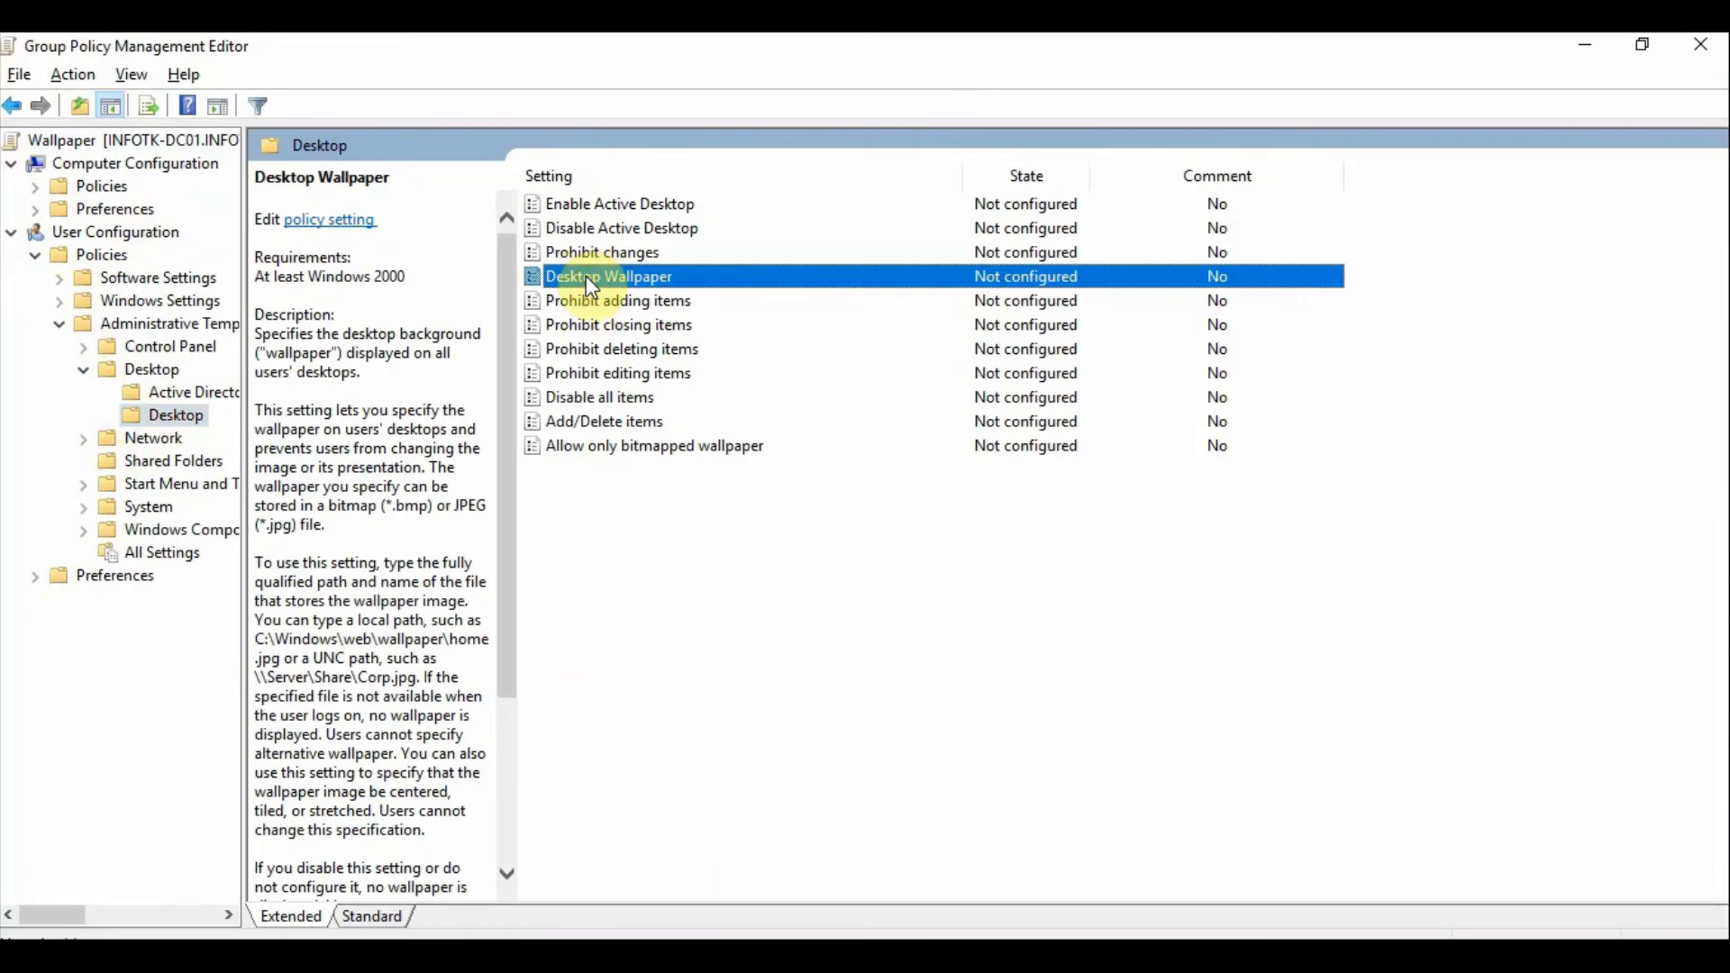
pyautogui.rightClick(585, 276)
pyautogui.click(624, 297)
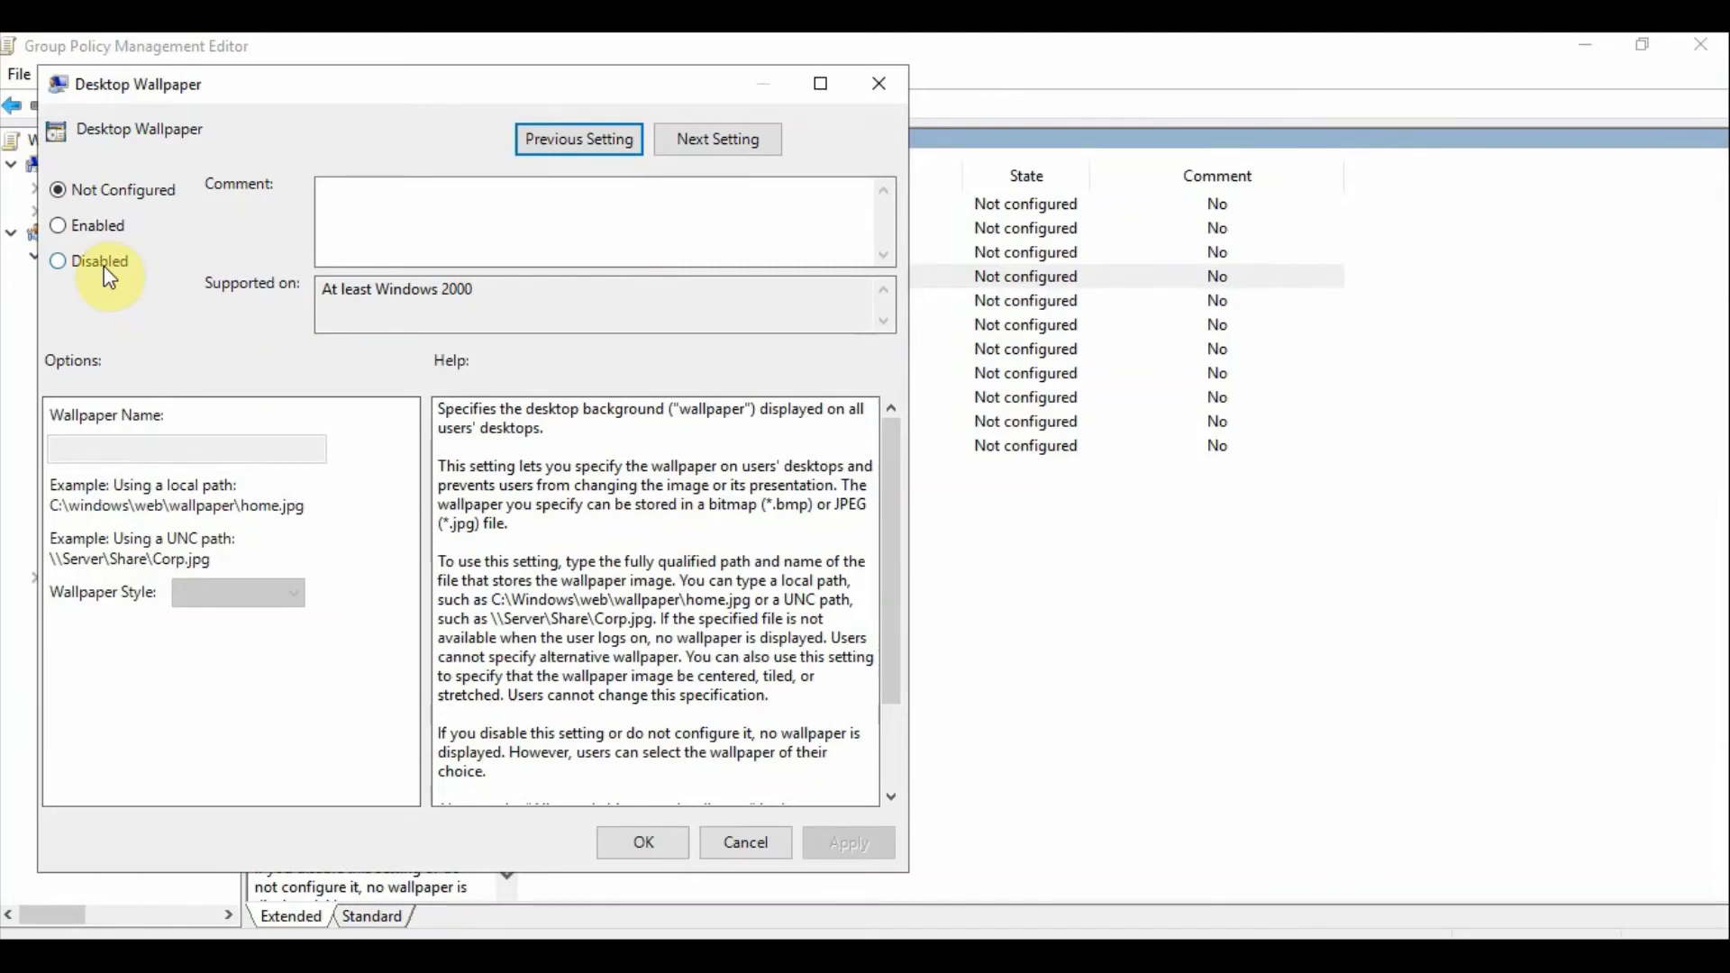
pyautogui.click(85, 227)
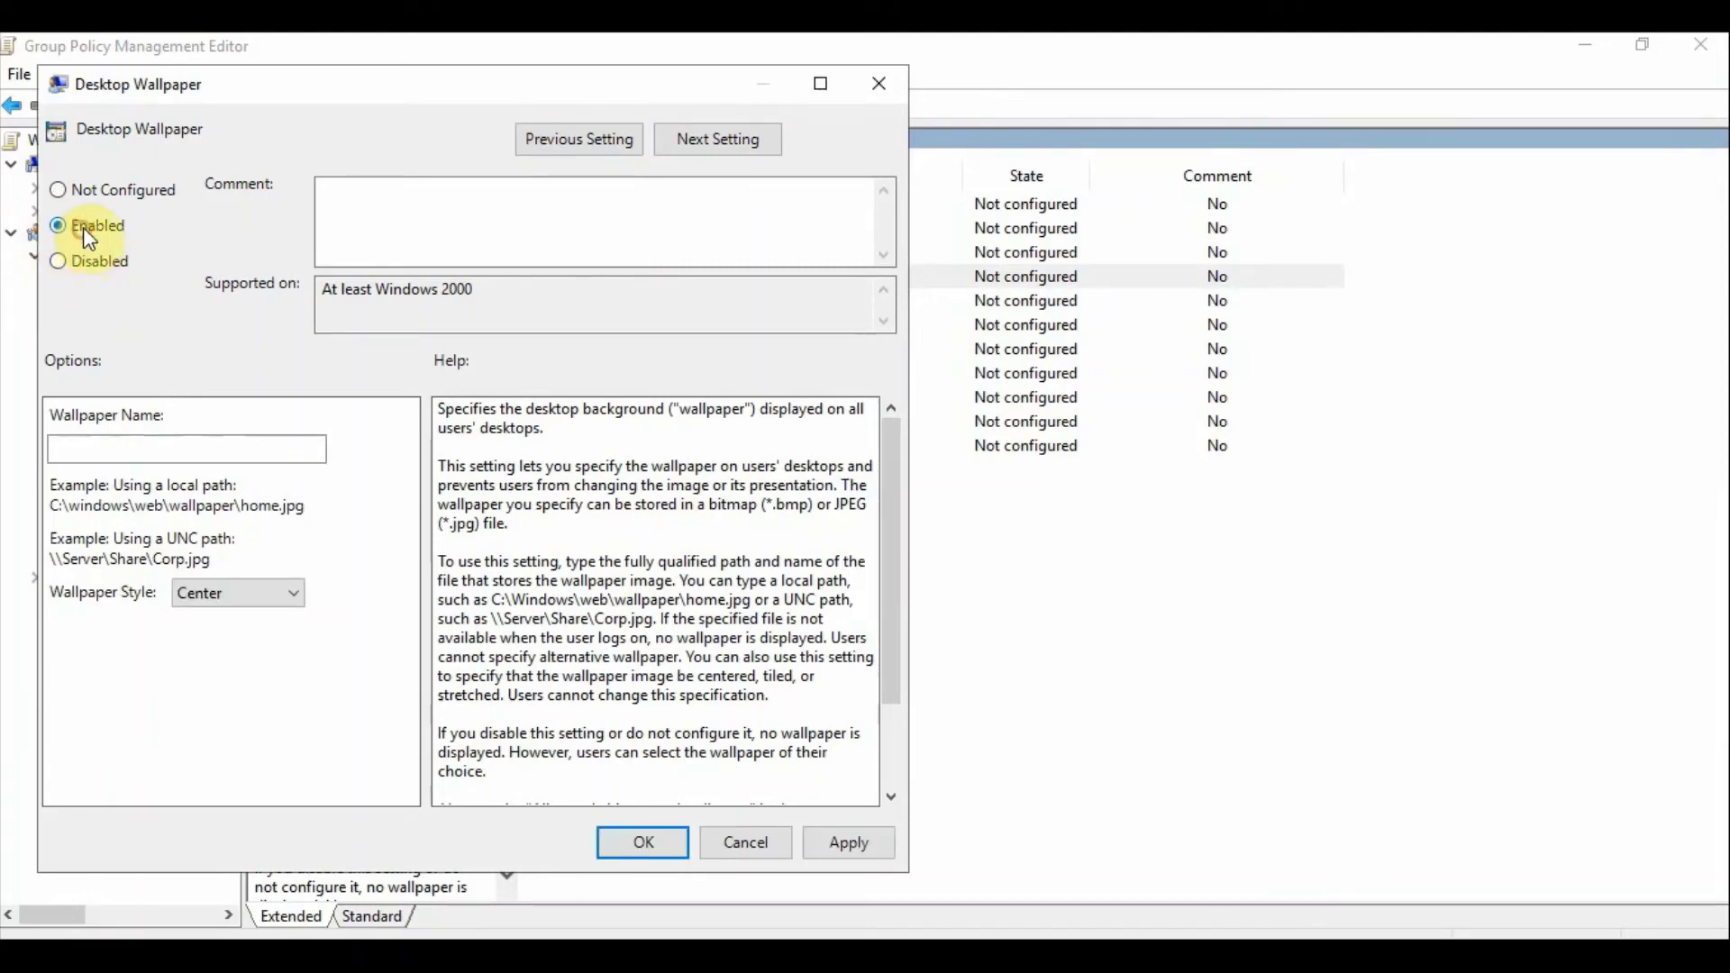
pyautogui.click(145, 459)
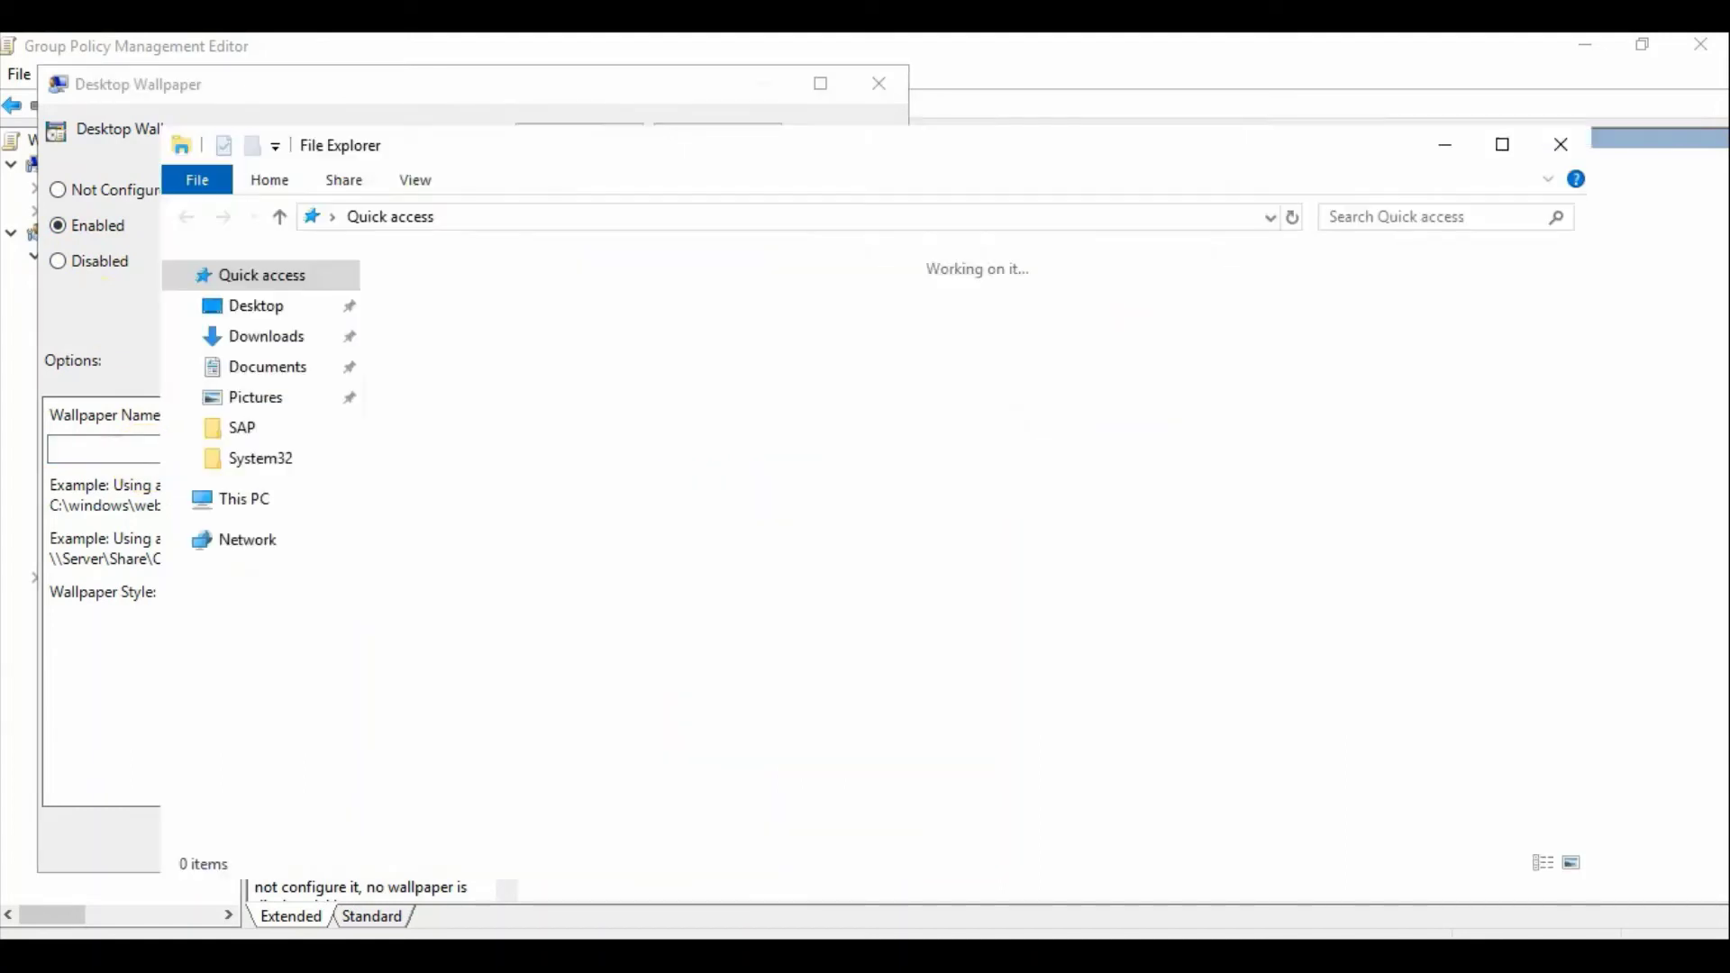
# Step: Look into the Share folder on Local Disk (C:) and return to This PC
pyautogui.click(247, 505)
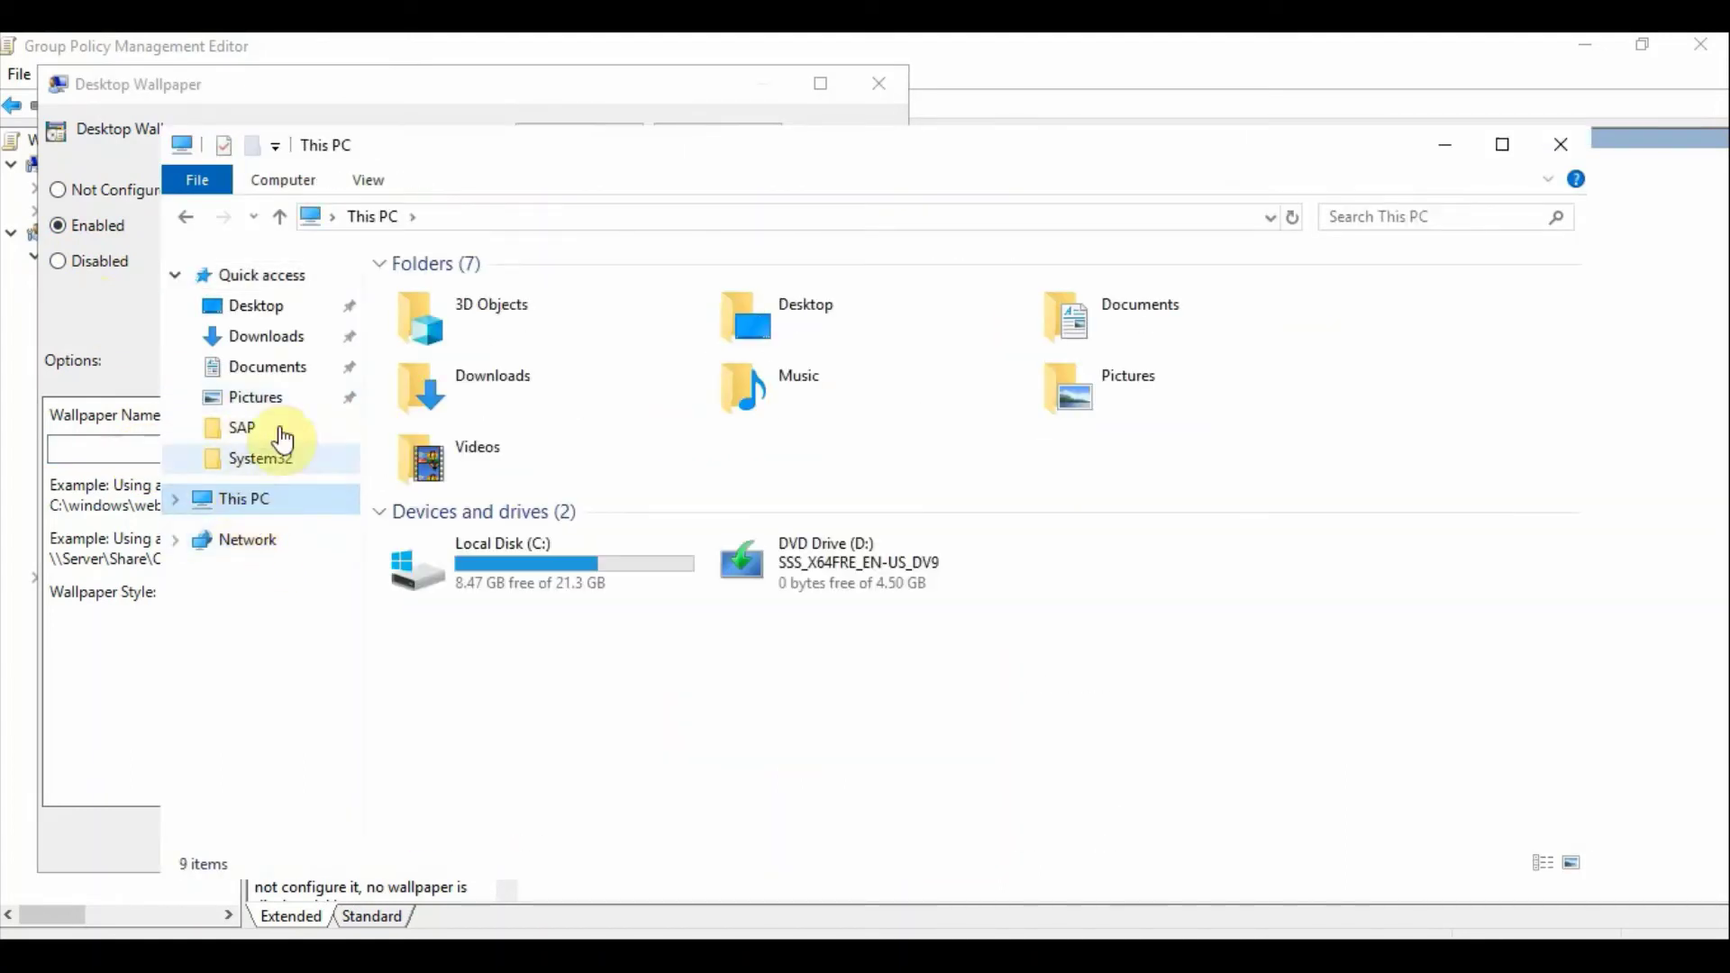
pyautogui.doubleClick(532, 592)
pyautogui.rightClick(443, 539)
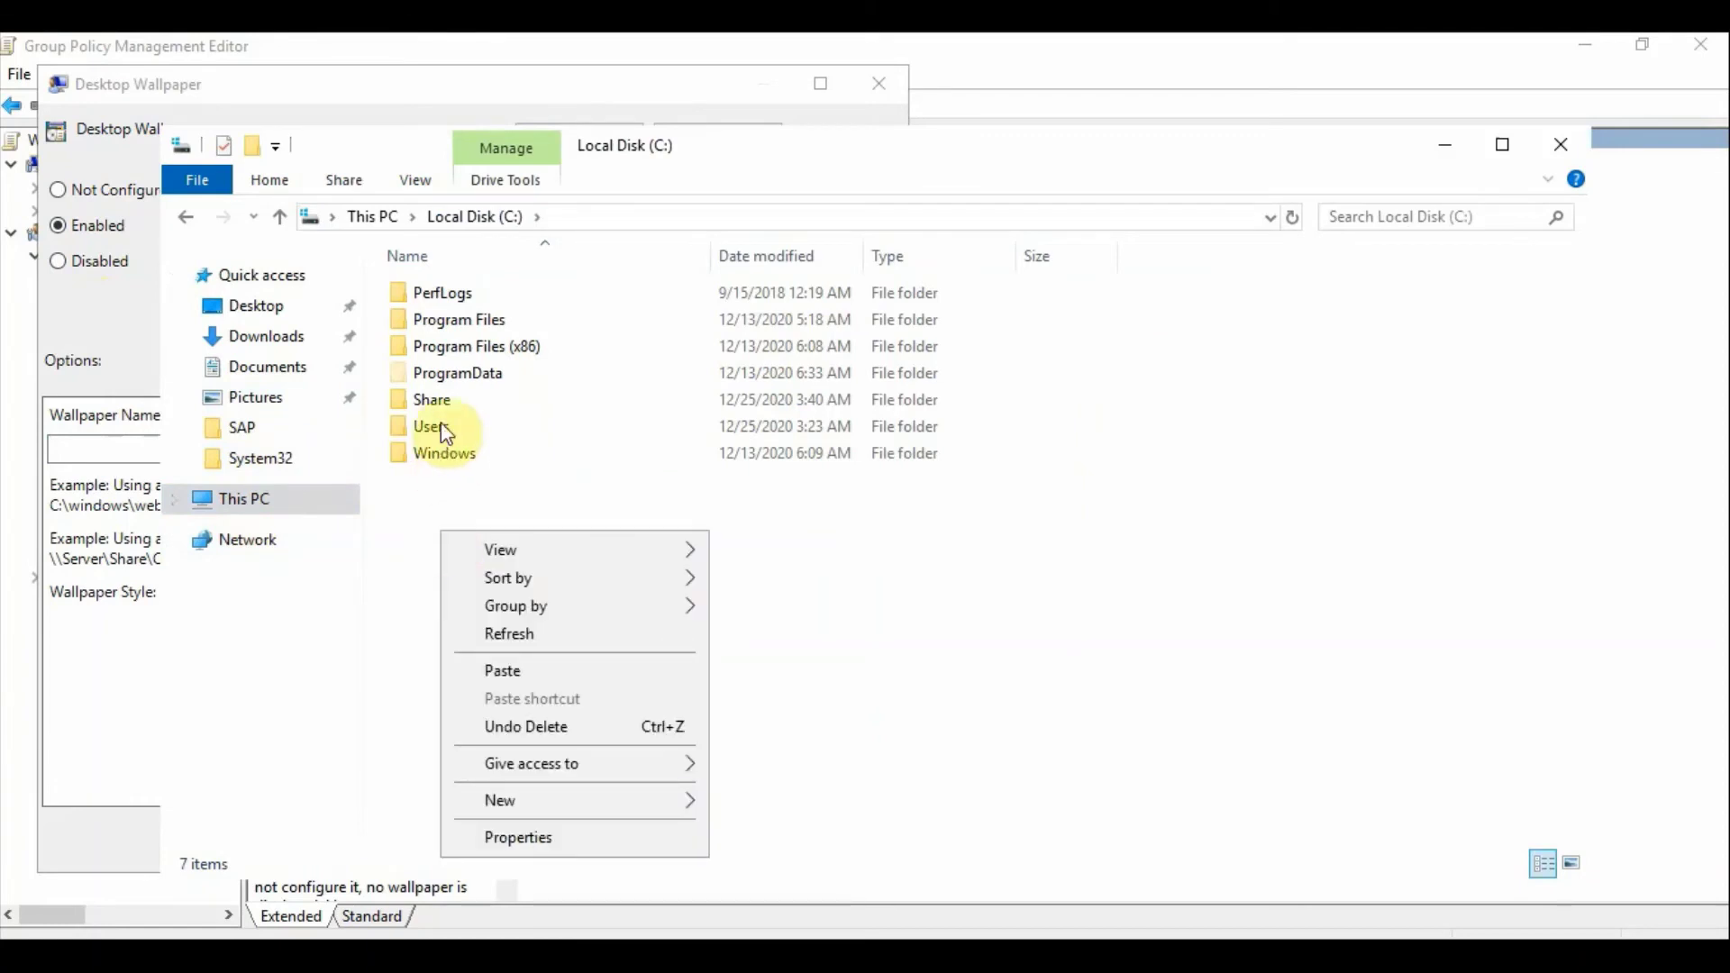
pyautogui.click(438, 398)
pyautogui.doubleClick(437, 398)
pyautogui.click(220, 509)
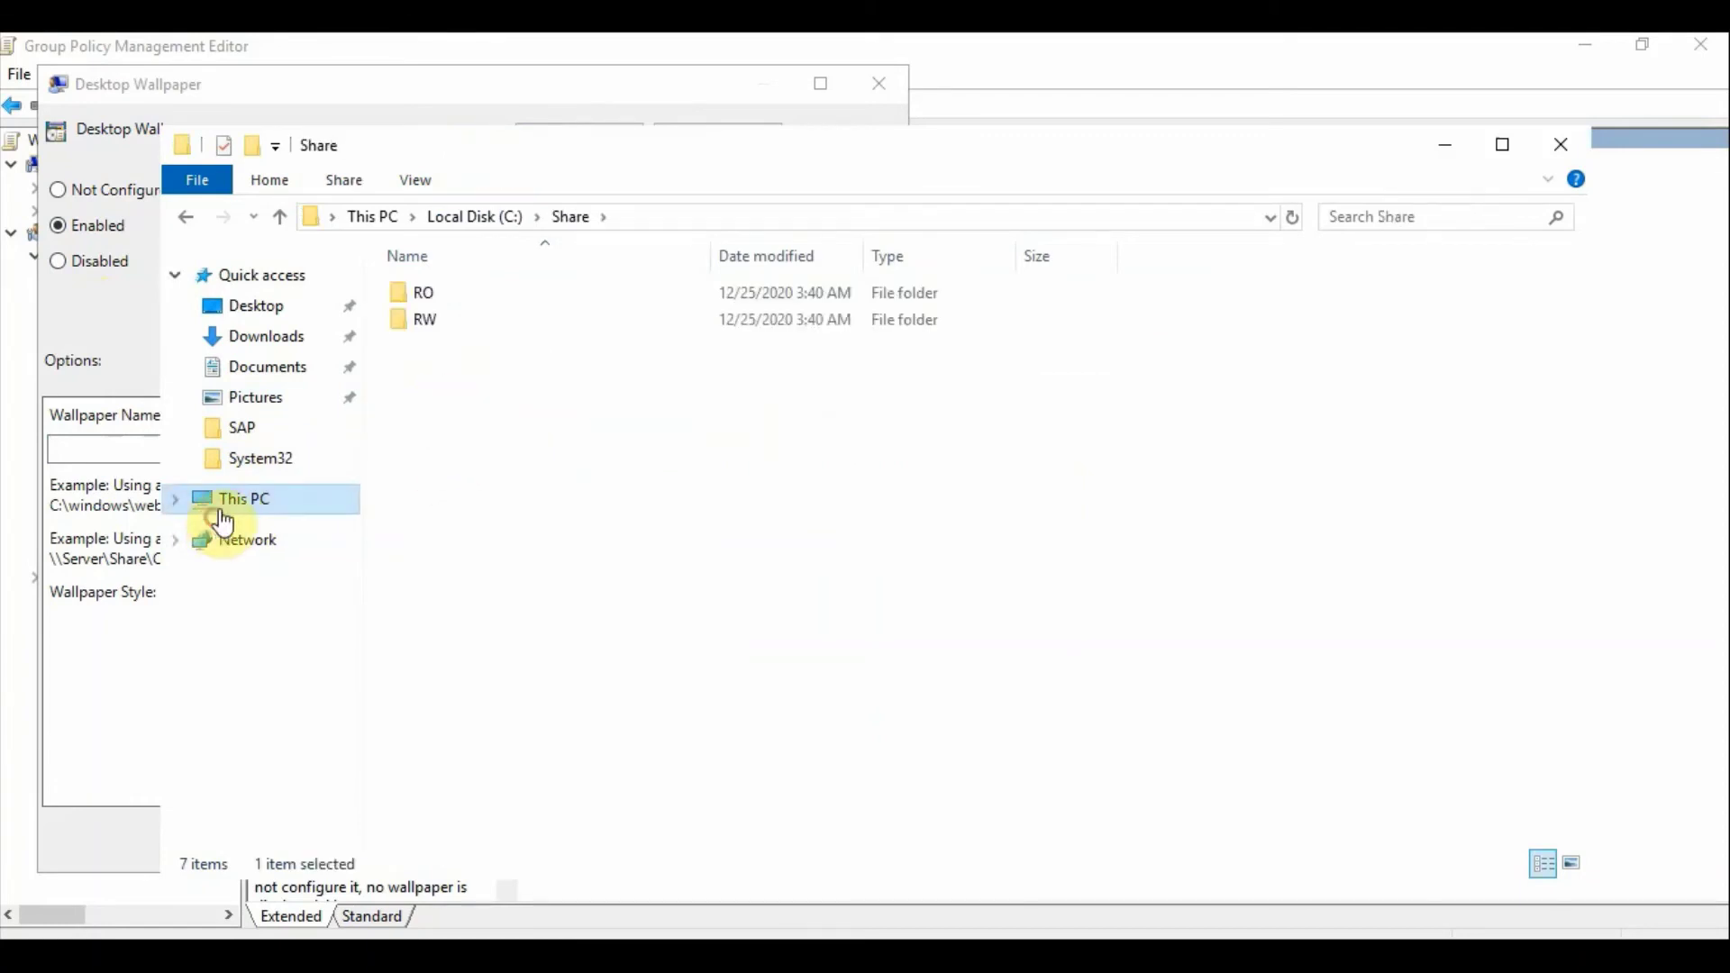
# Step: Create a folder named GPO in the root of Local Disk (C:)
pyautogui.doubleClick(479, 585)
pyautogui.rightClick(458, 545)
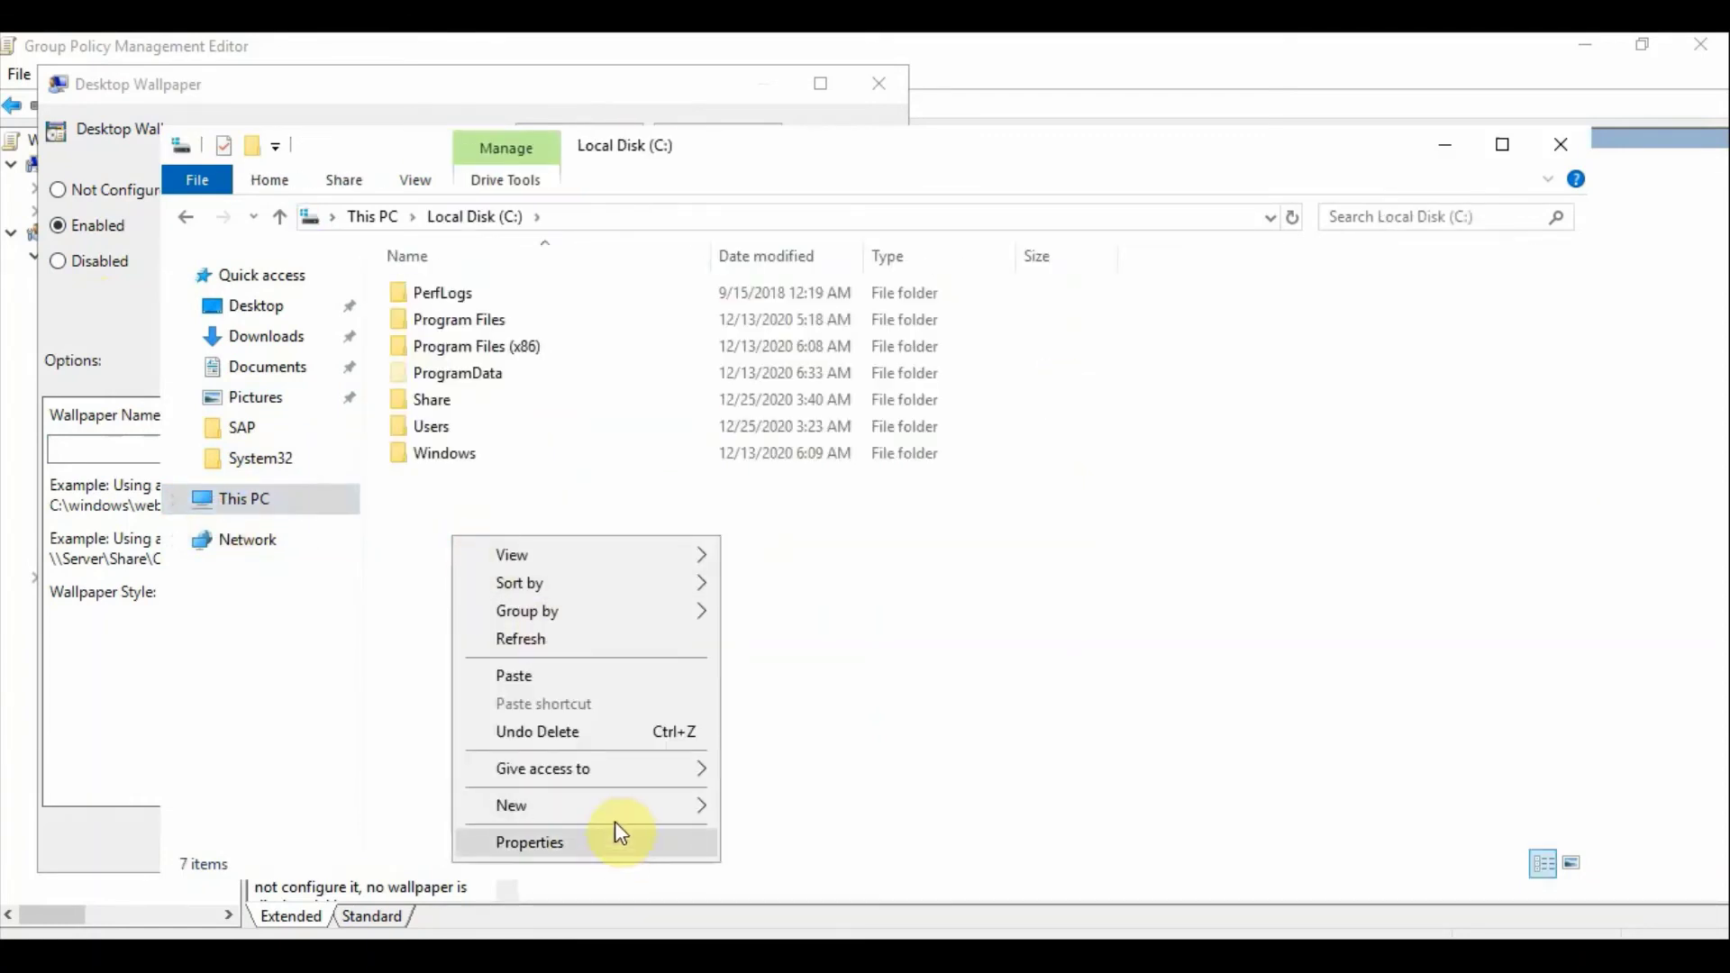
pyautogui.moveTo(618, 803)
pyautogui.click(780, 811)
pyautogui.write('GPO')
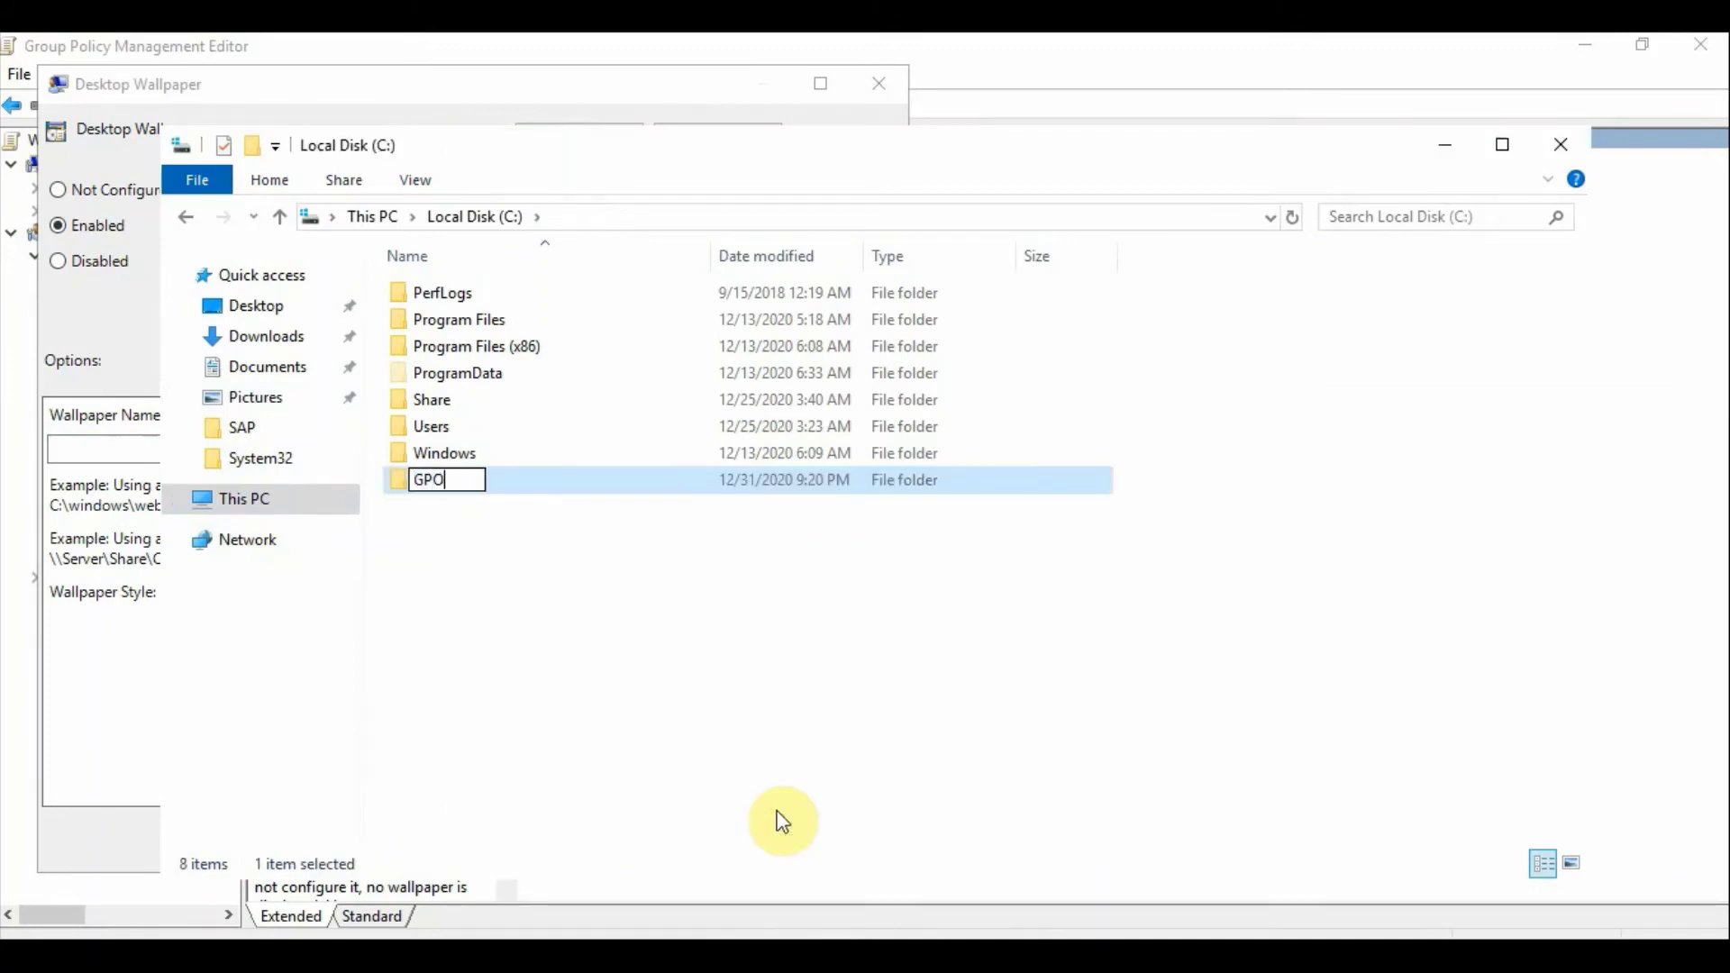
pyautogui.press('Return')
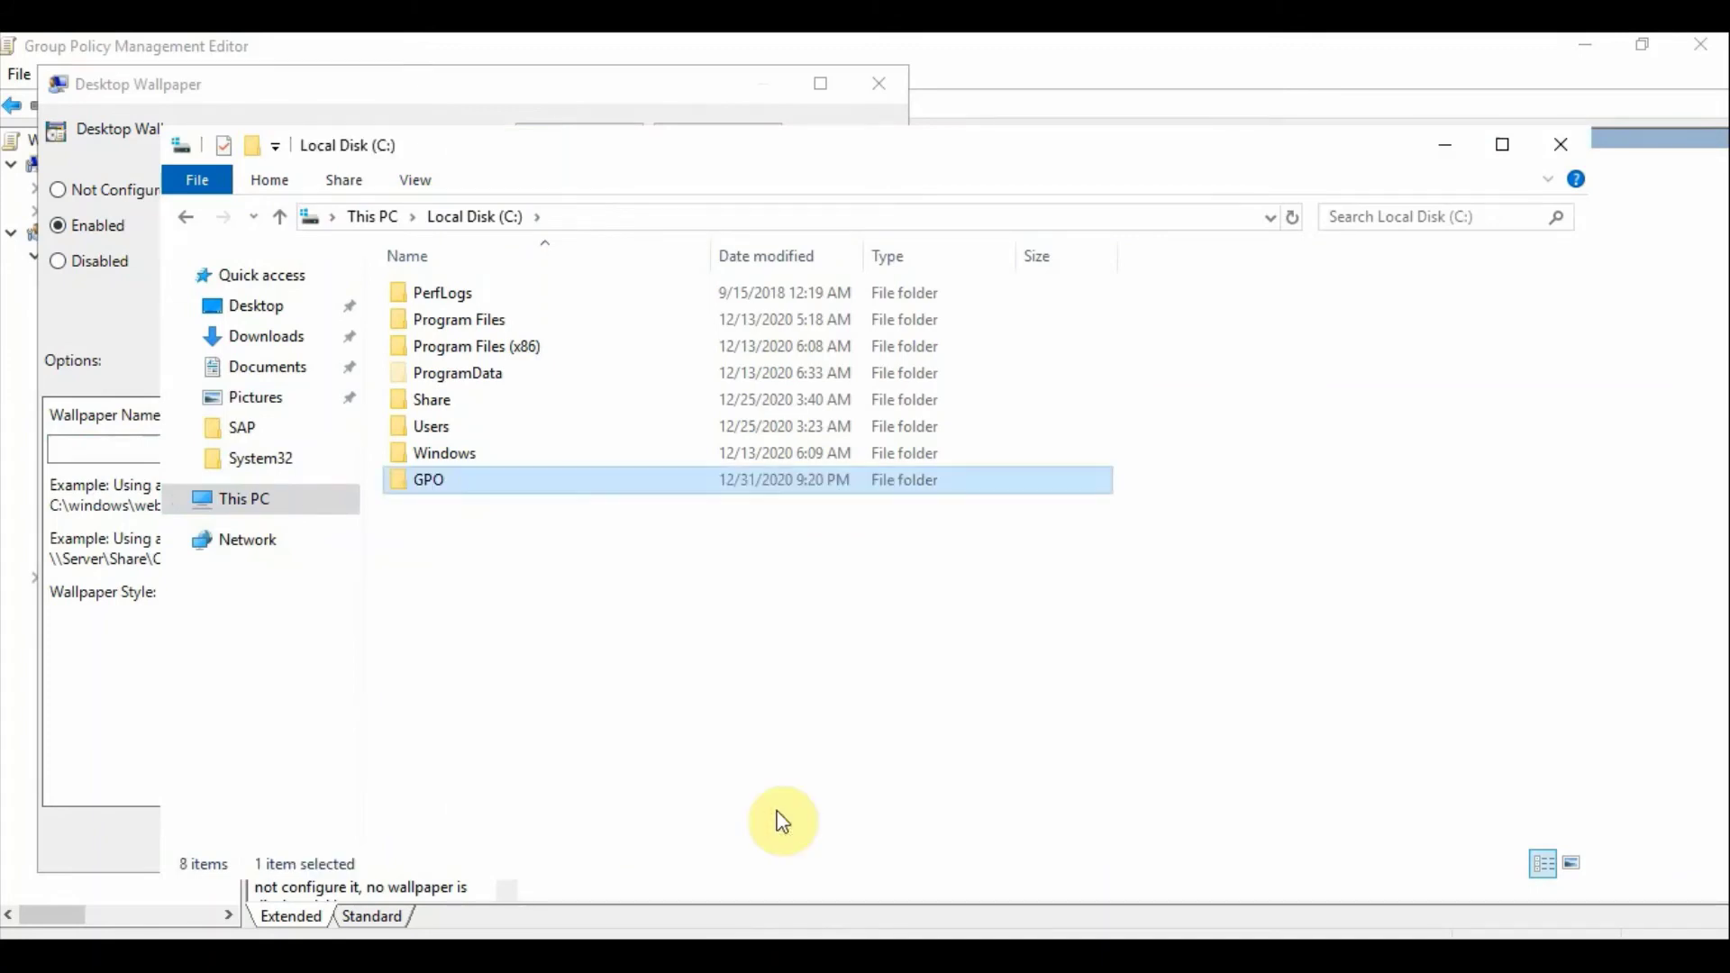
# Step: Open the GPO folder and create a subfolder named Wallpaper in it
pyautogui.rightClick(477, 479)
pyautogui.click(450, 484)
pyautogui.doubleClick(451, 484)
pyautogui.rightClick(450, 484)
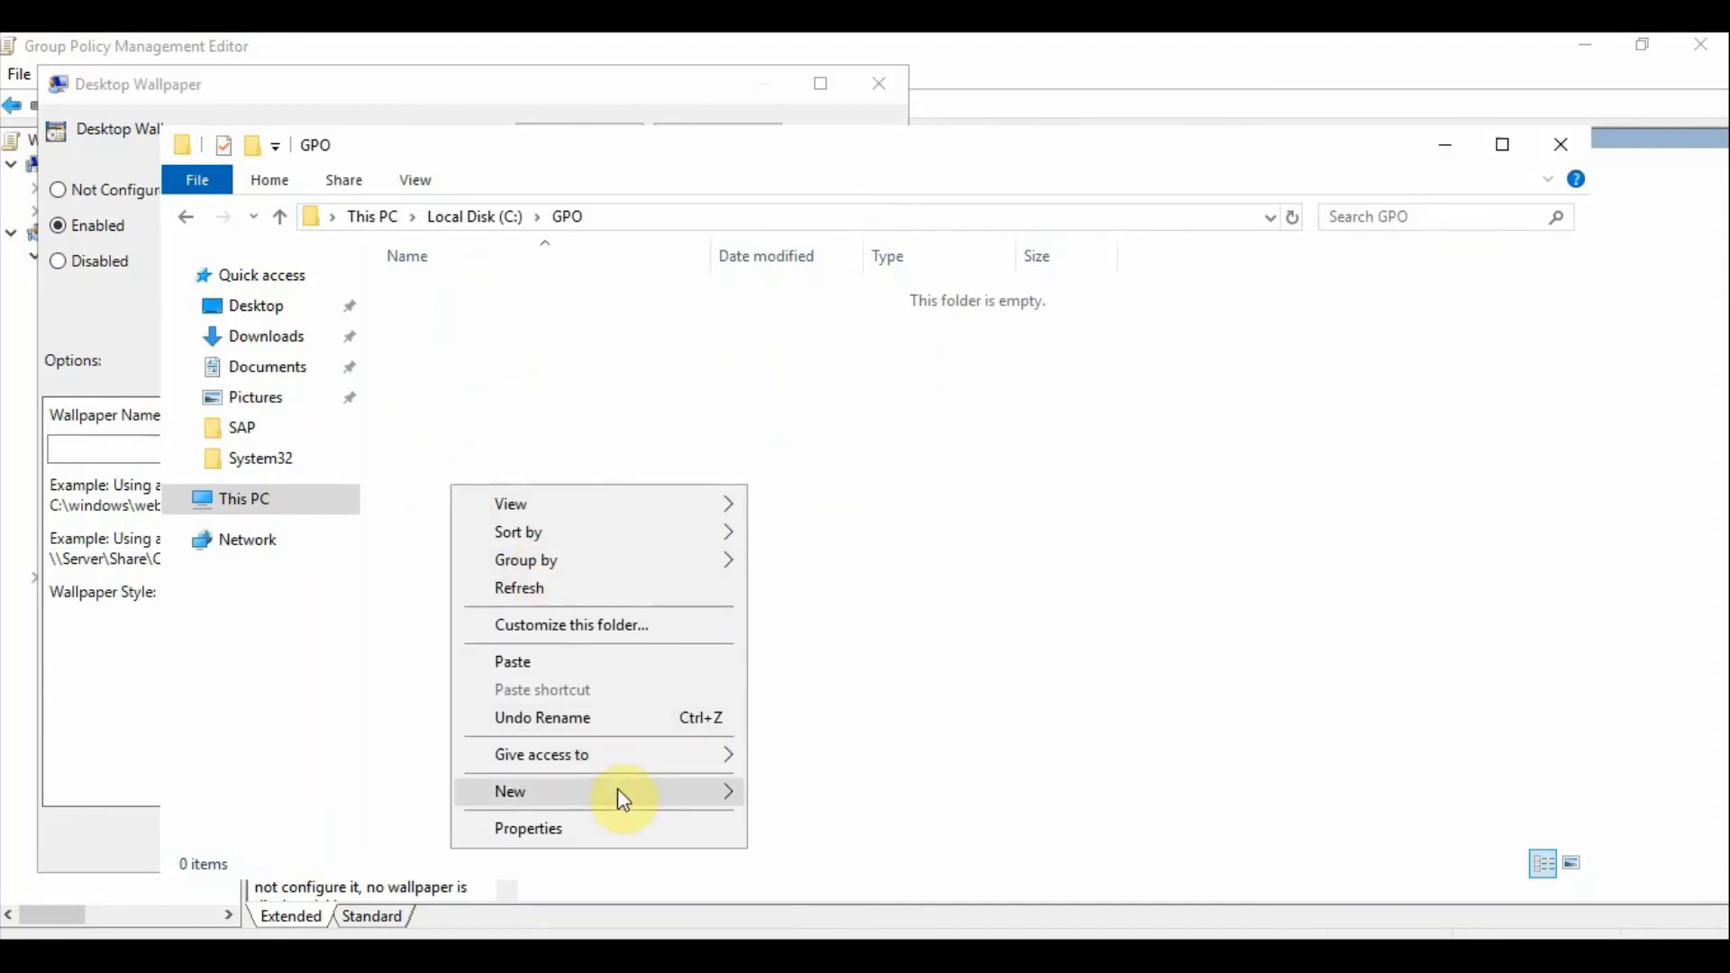
pyautogui.moveTo(620, 794)
pyautogui.click(820, 794)
pyautogui.write('Wallpa')
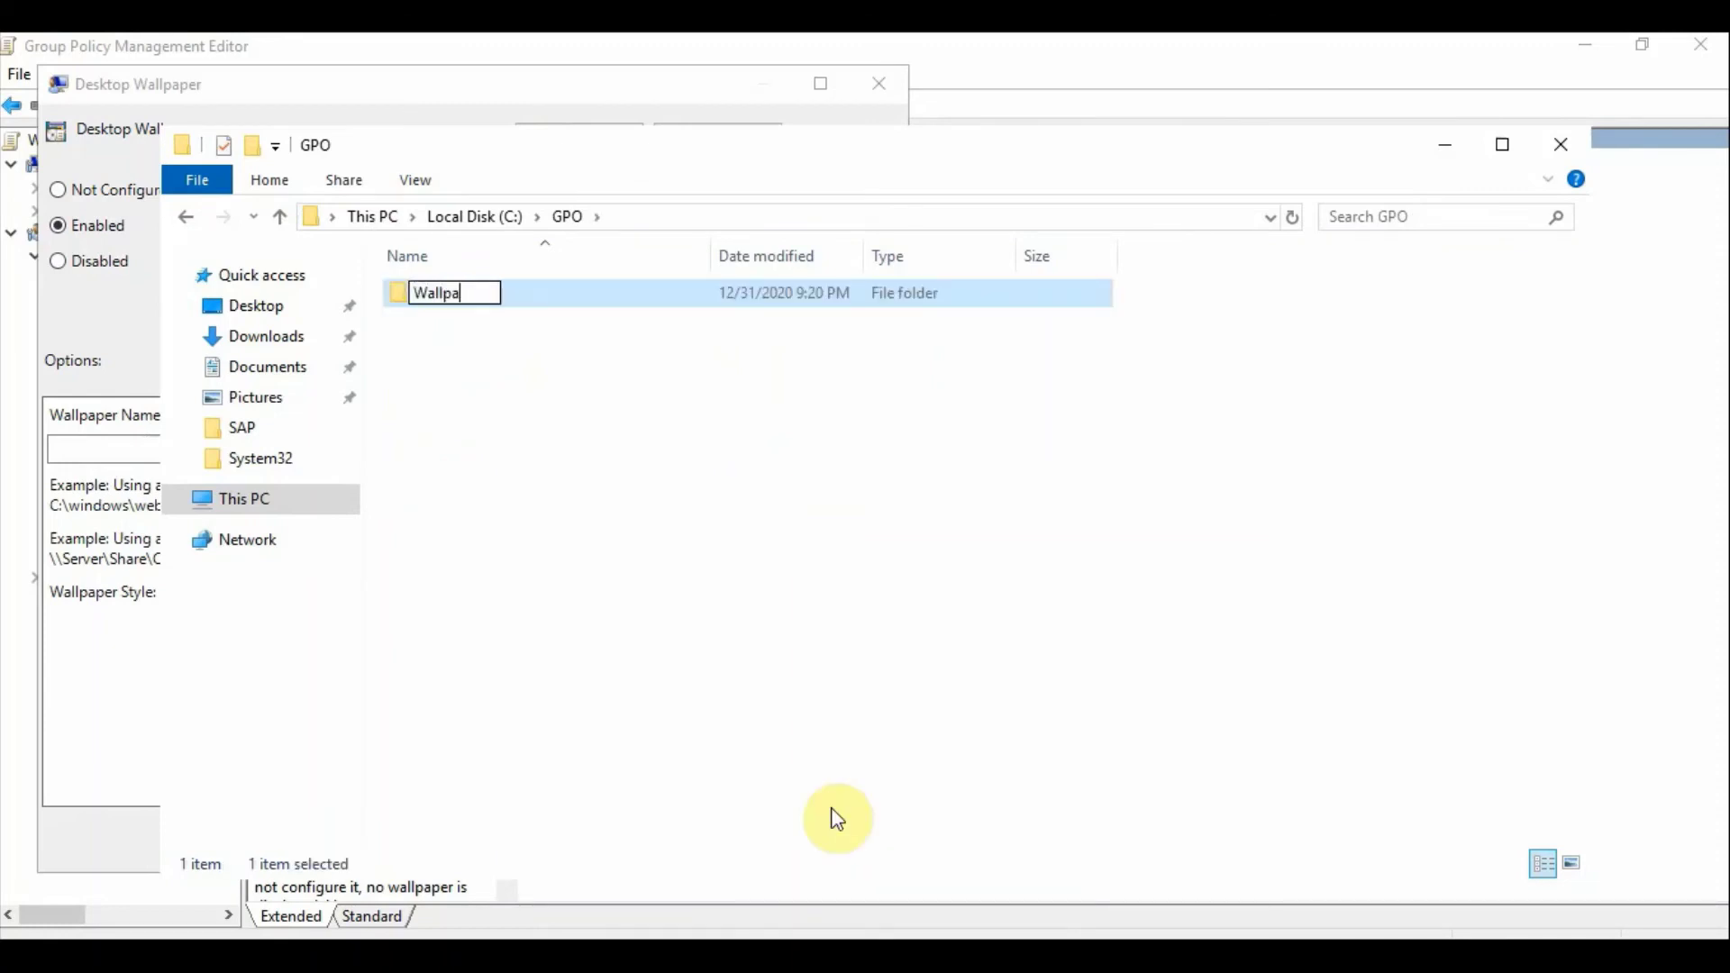
pyautogui.write('per')
pyautogui.press('Return')
# Step: Share the Wallpaper folder through Advanced Sharing, allowing Full Control to Everyone
pyautogui.rightClick(480, 303)
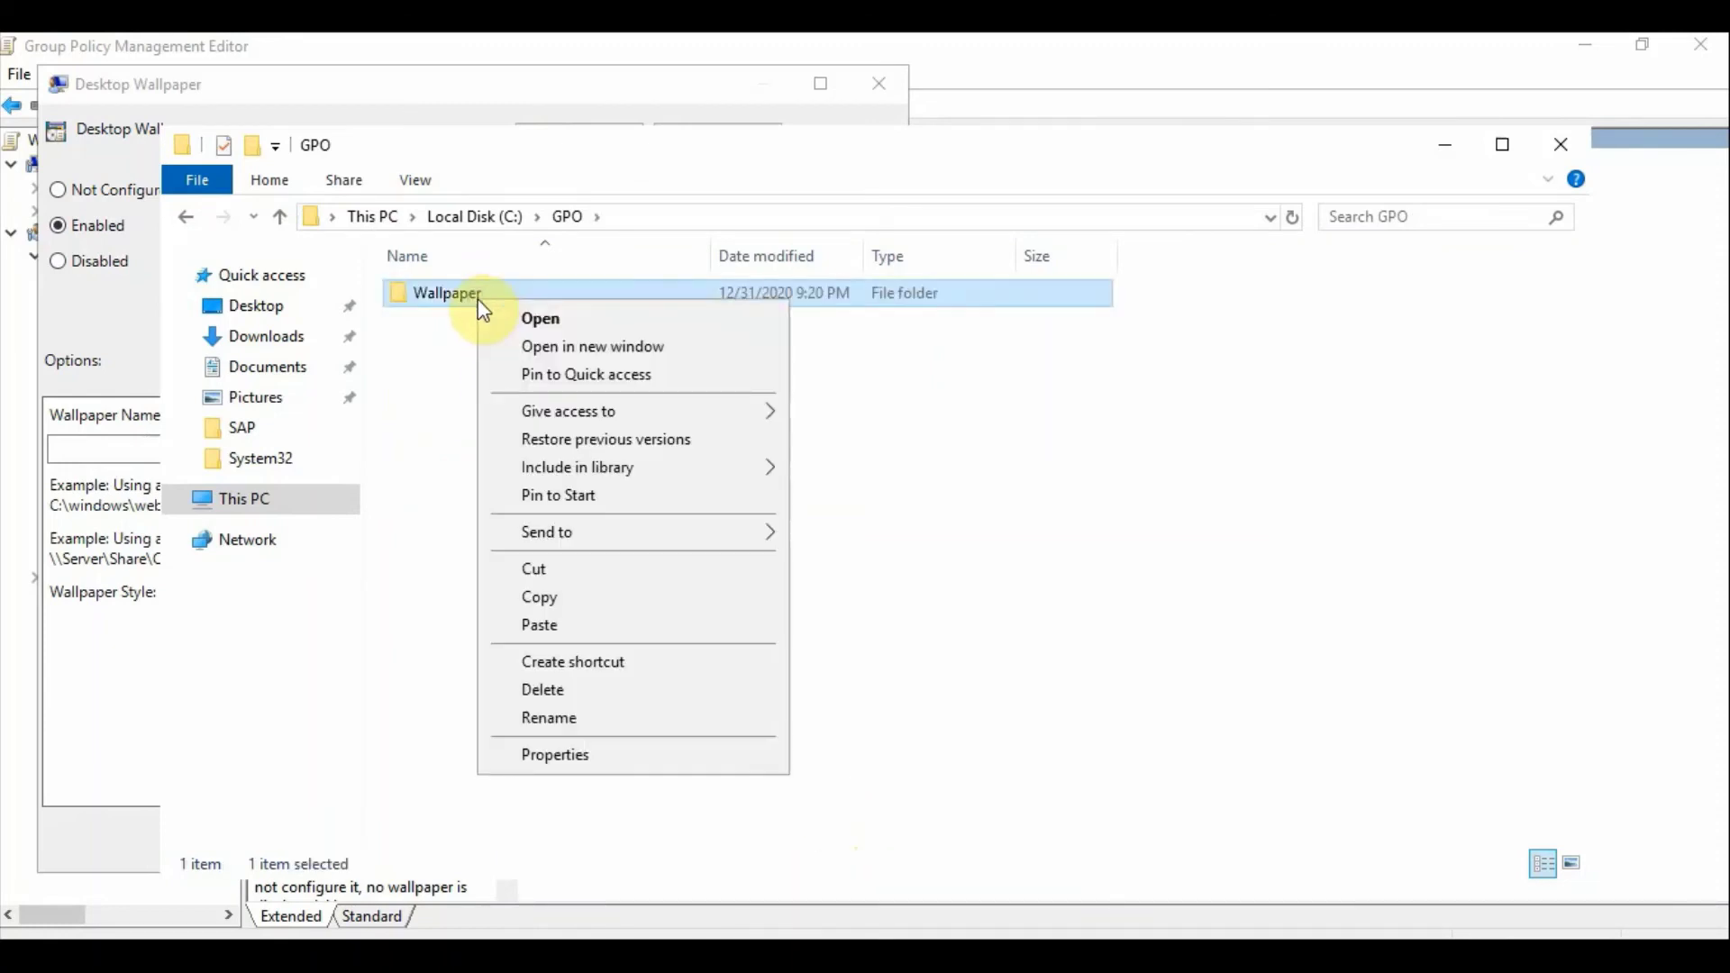
pyautogui.click(620, 752)
pyautogui.click(589, 362)
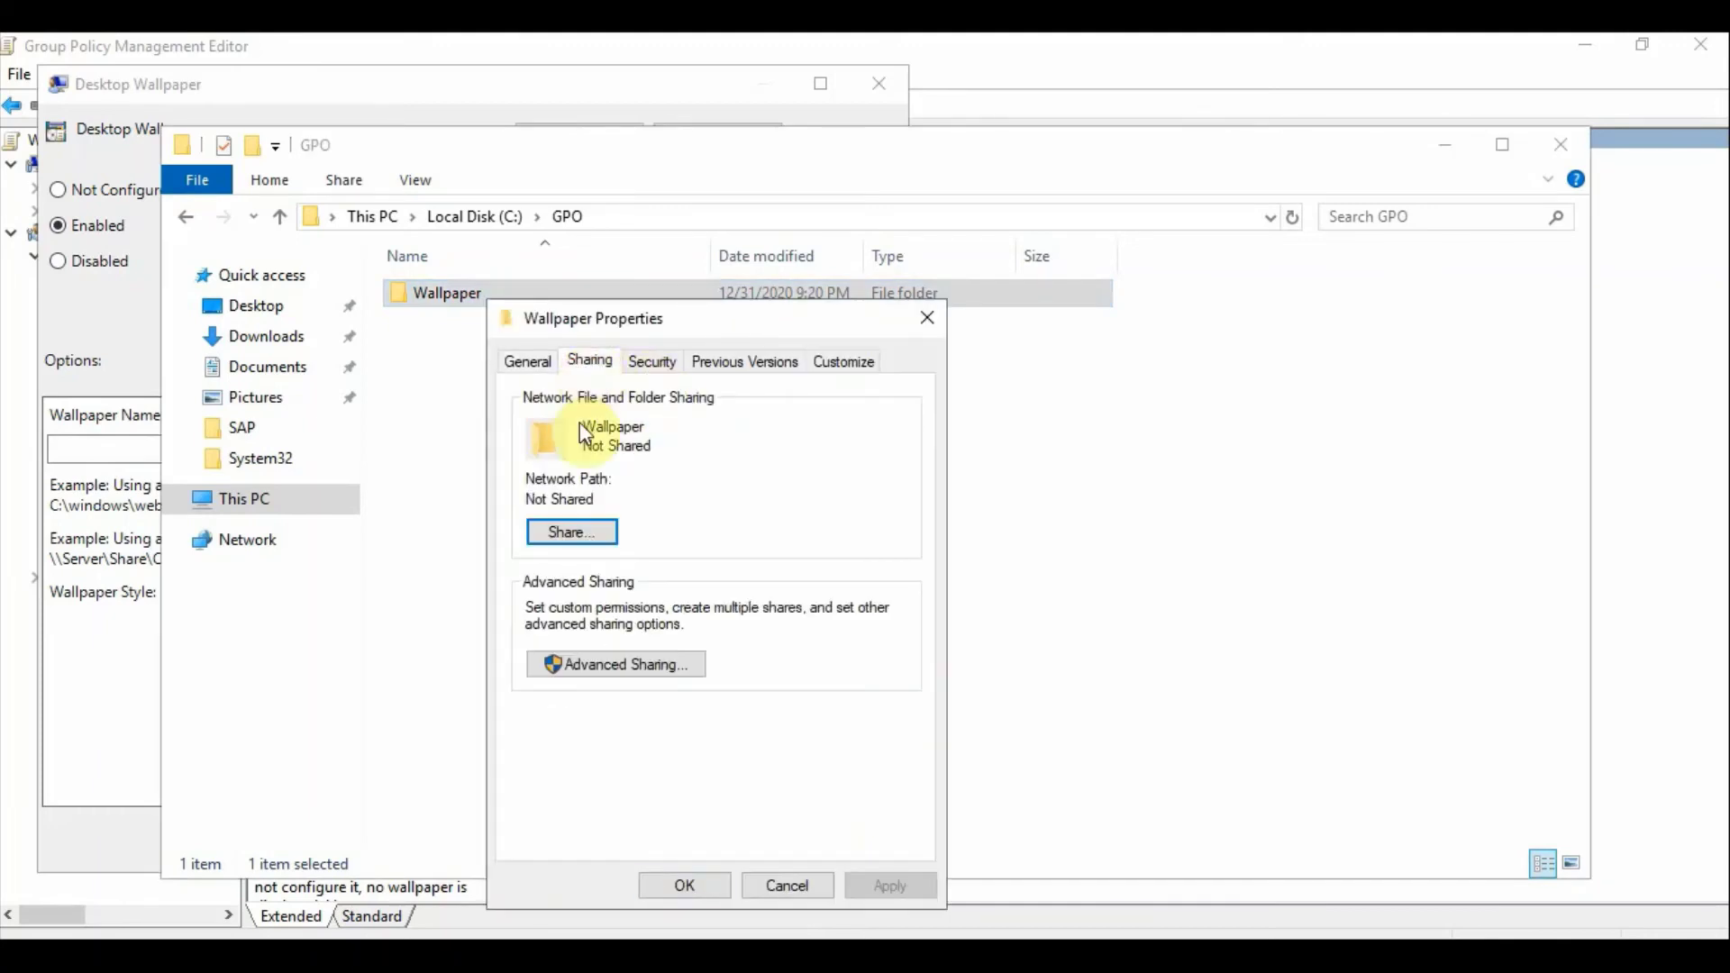
pyautogui.click(687, 662)
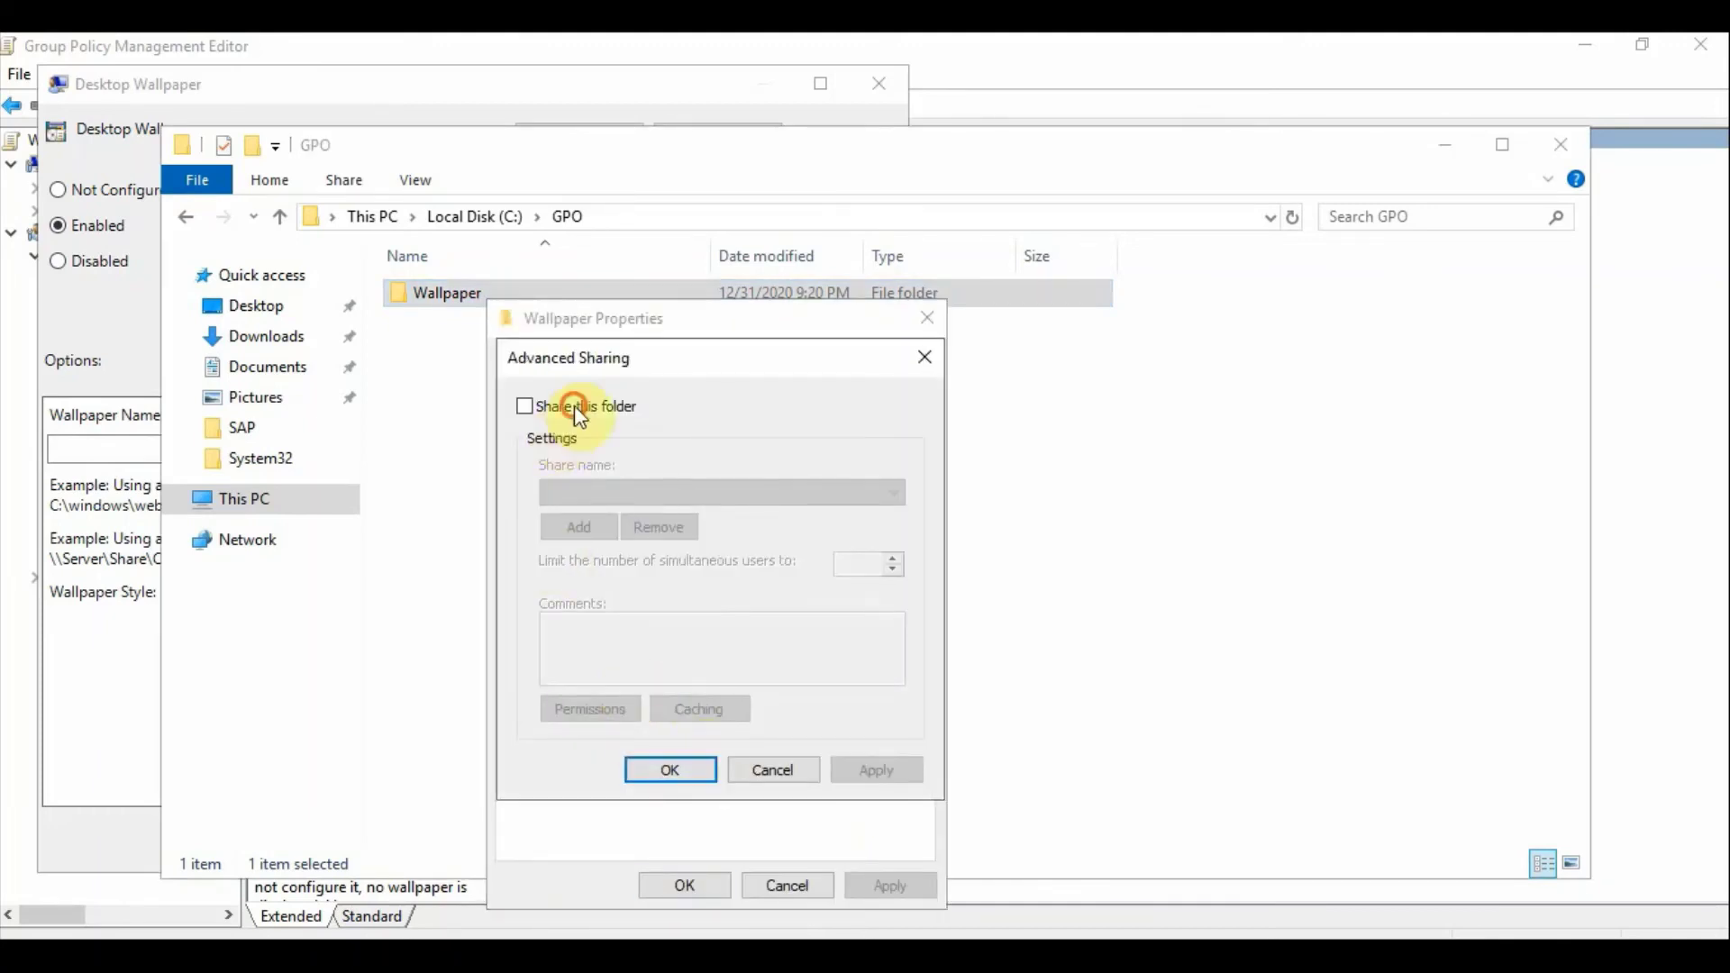
pyautogui.click(526, 405)
pyautogui.click(581, 710)
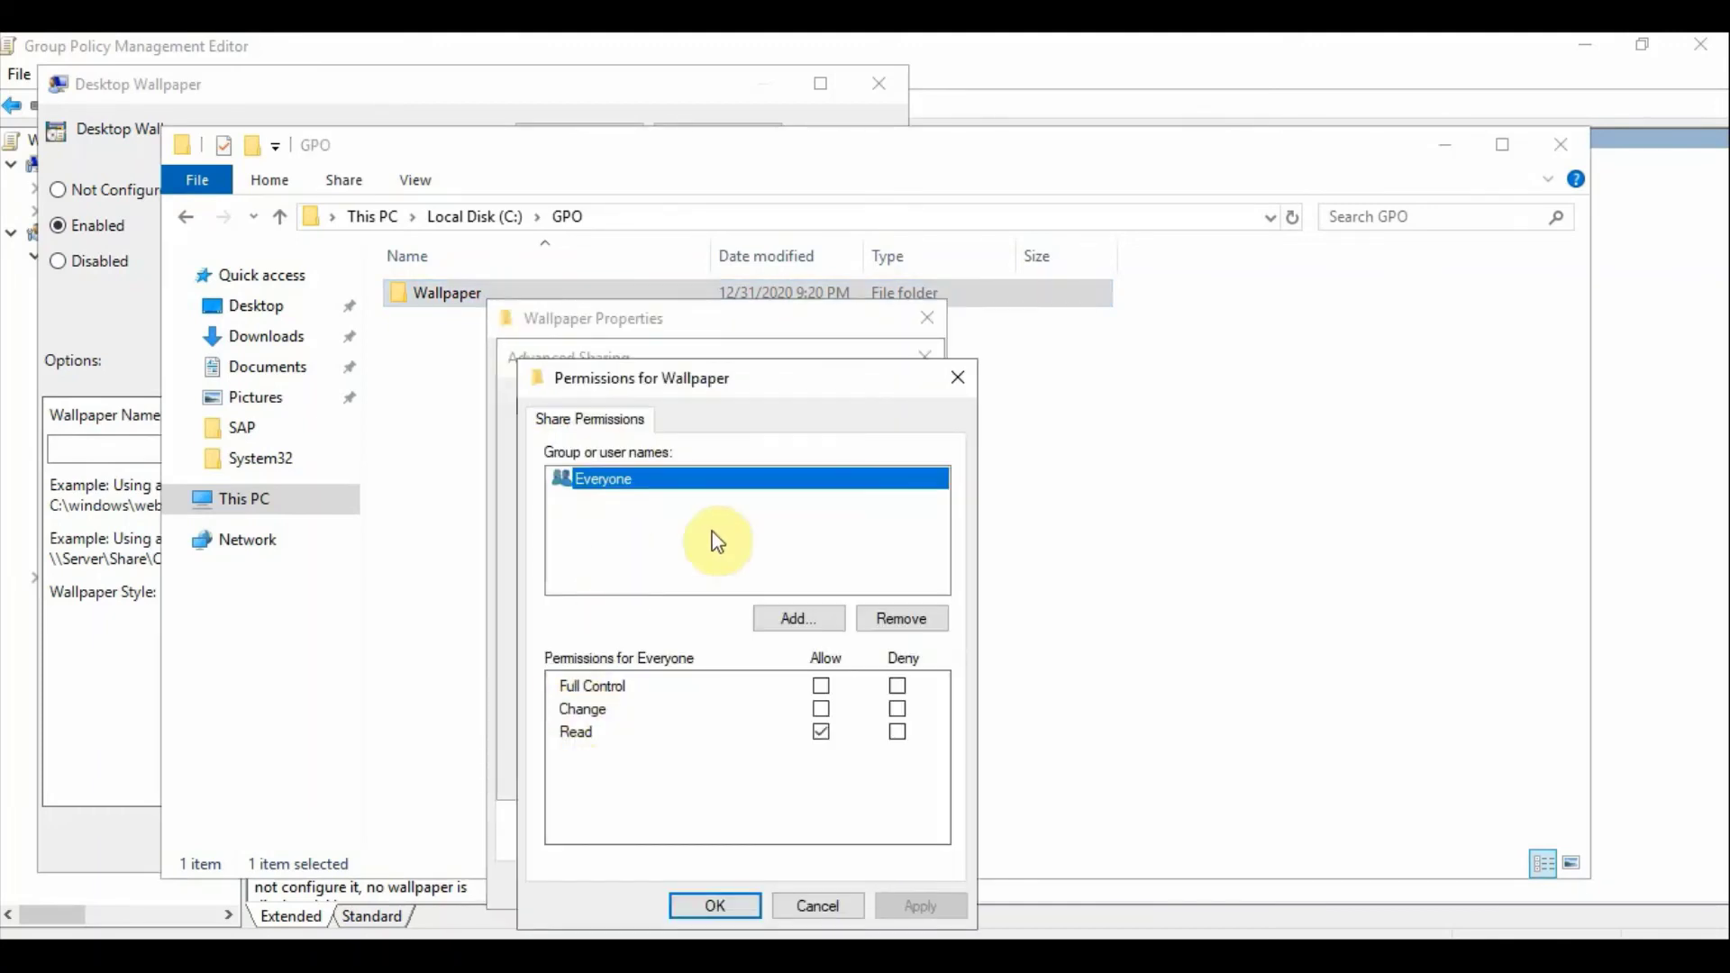
pyautogui.click(819, 684)
pyautogui.click(747, 895)
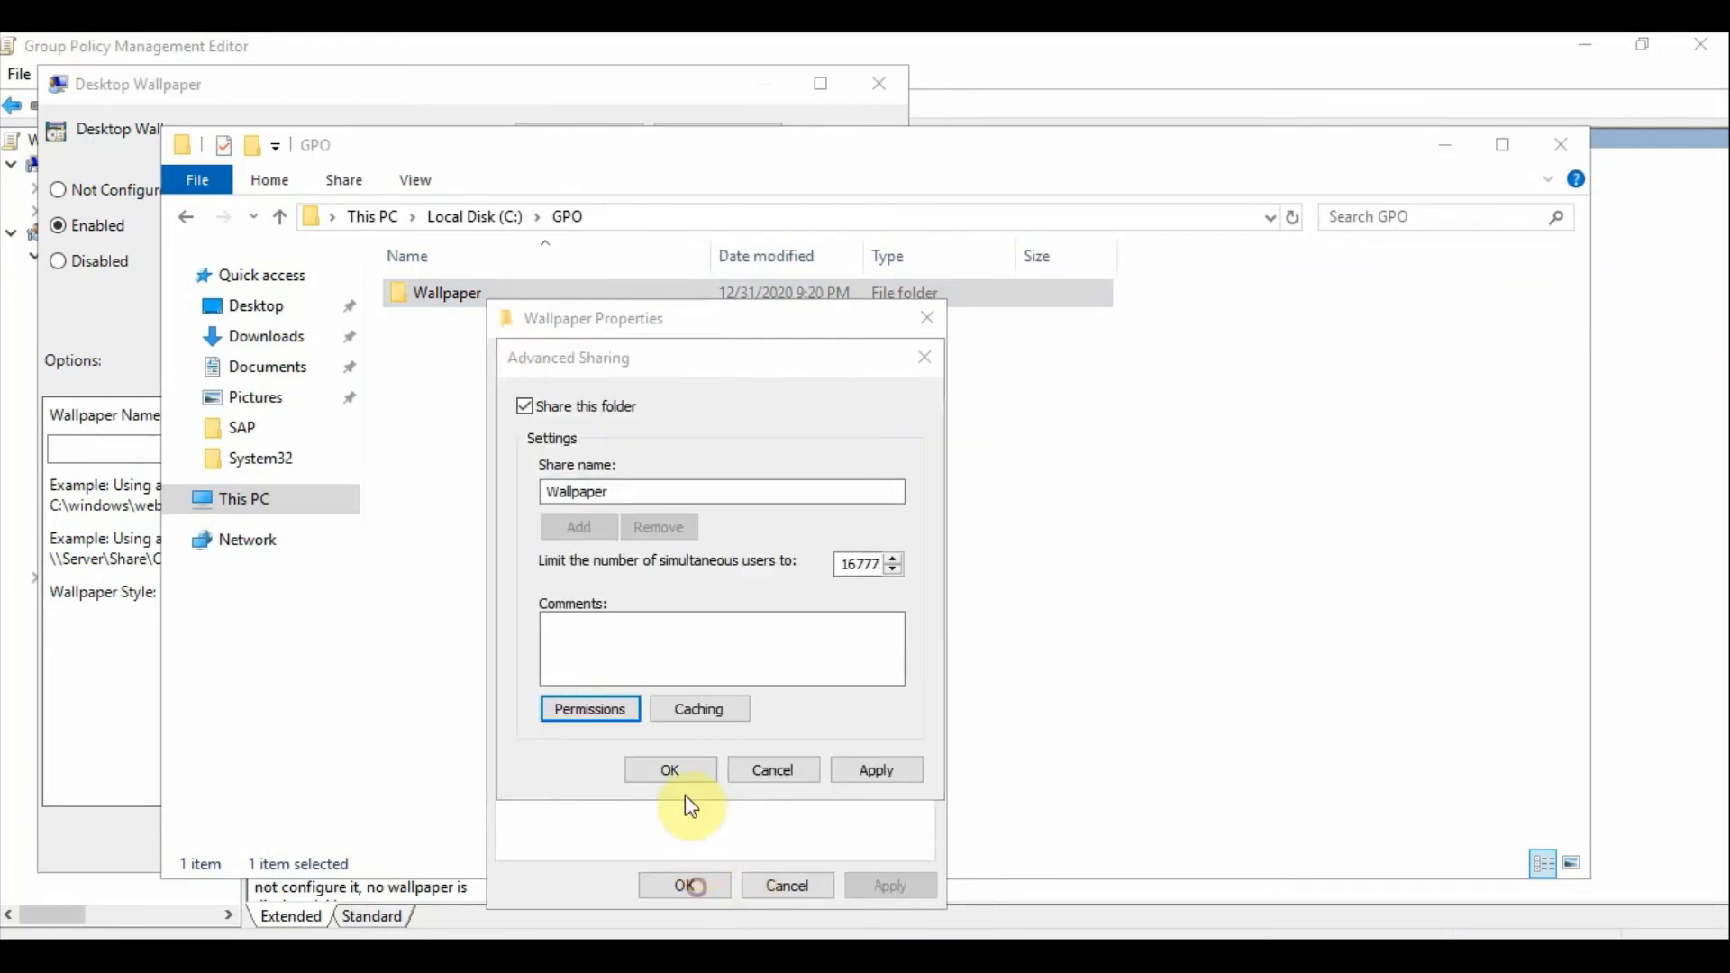
pyautogui.click(681, 776)
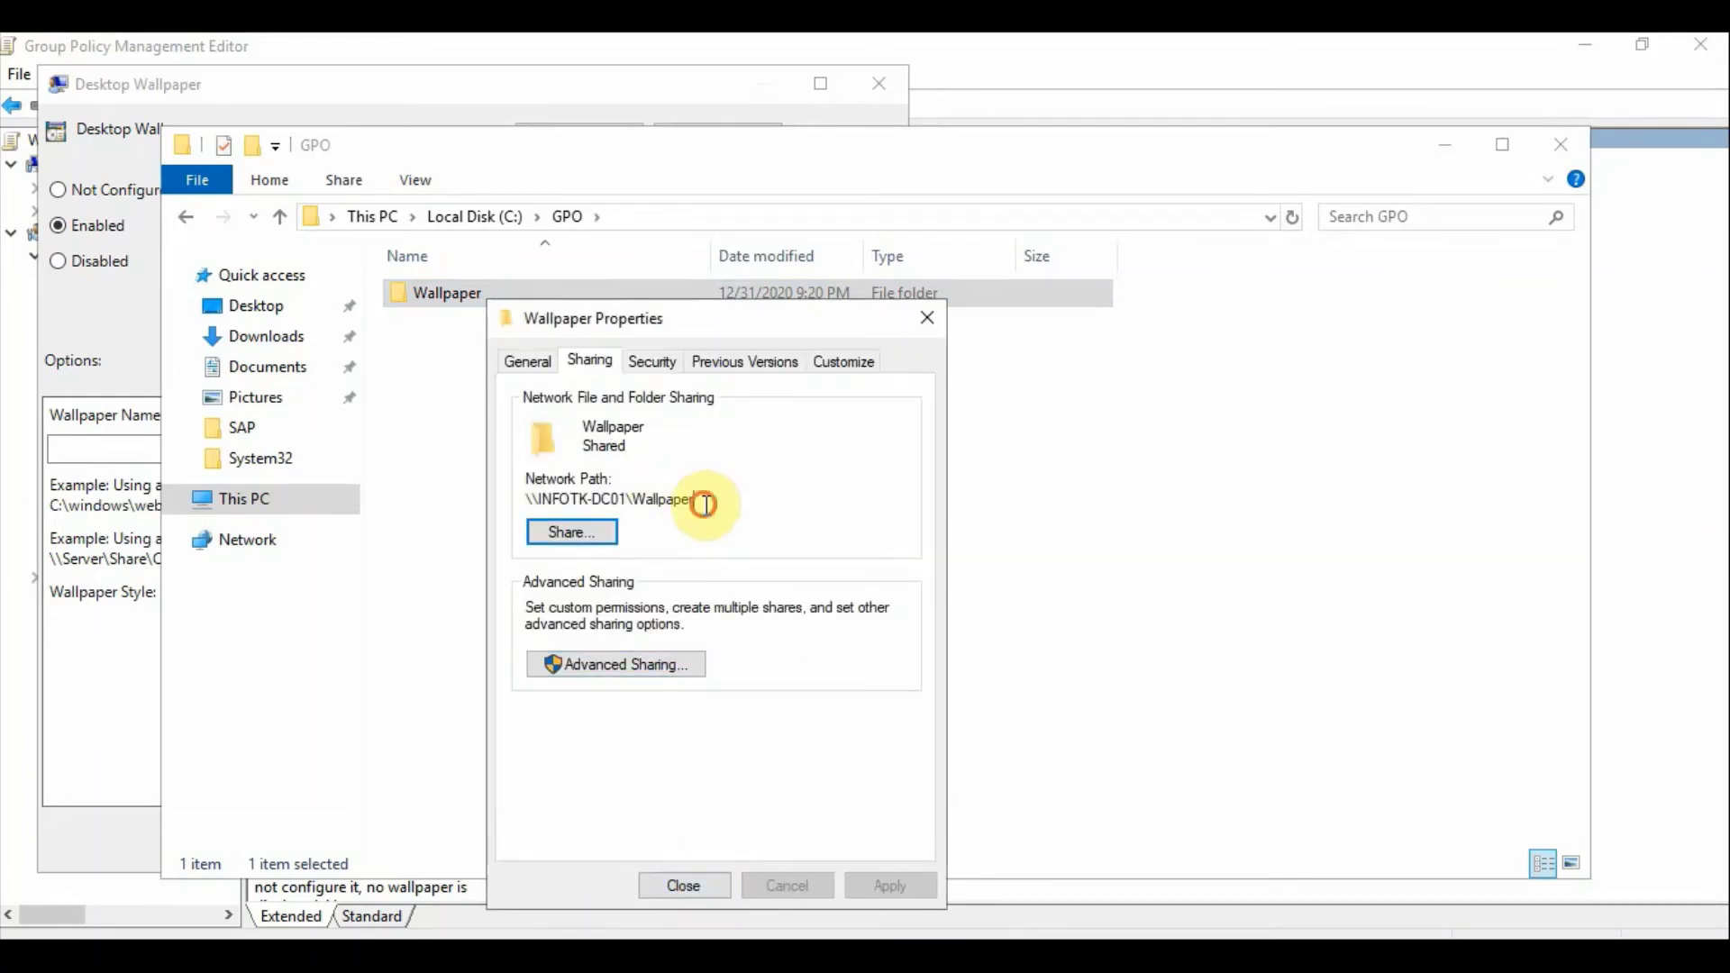
# Step: Copy the folder's network path into the policy's Wallpaper Name, followed by a backslash: \\INFOTK-DC01\Wallpaper\
pyautogui.moveTo(699, 501); pyautogui.dragTo(456, 502)
pyautogui.hotkey('ctrl', 'c')
pyautogui.click(684, 886)
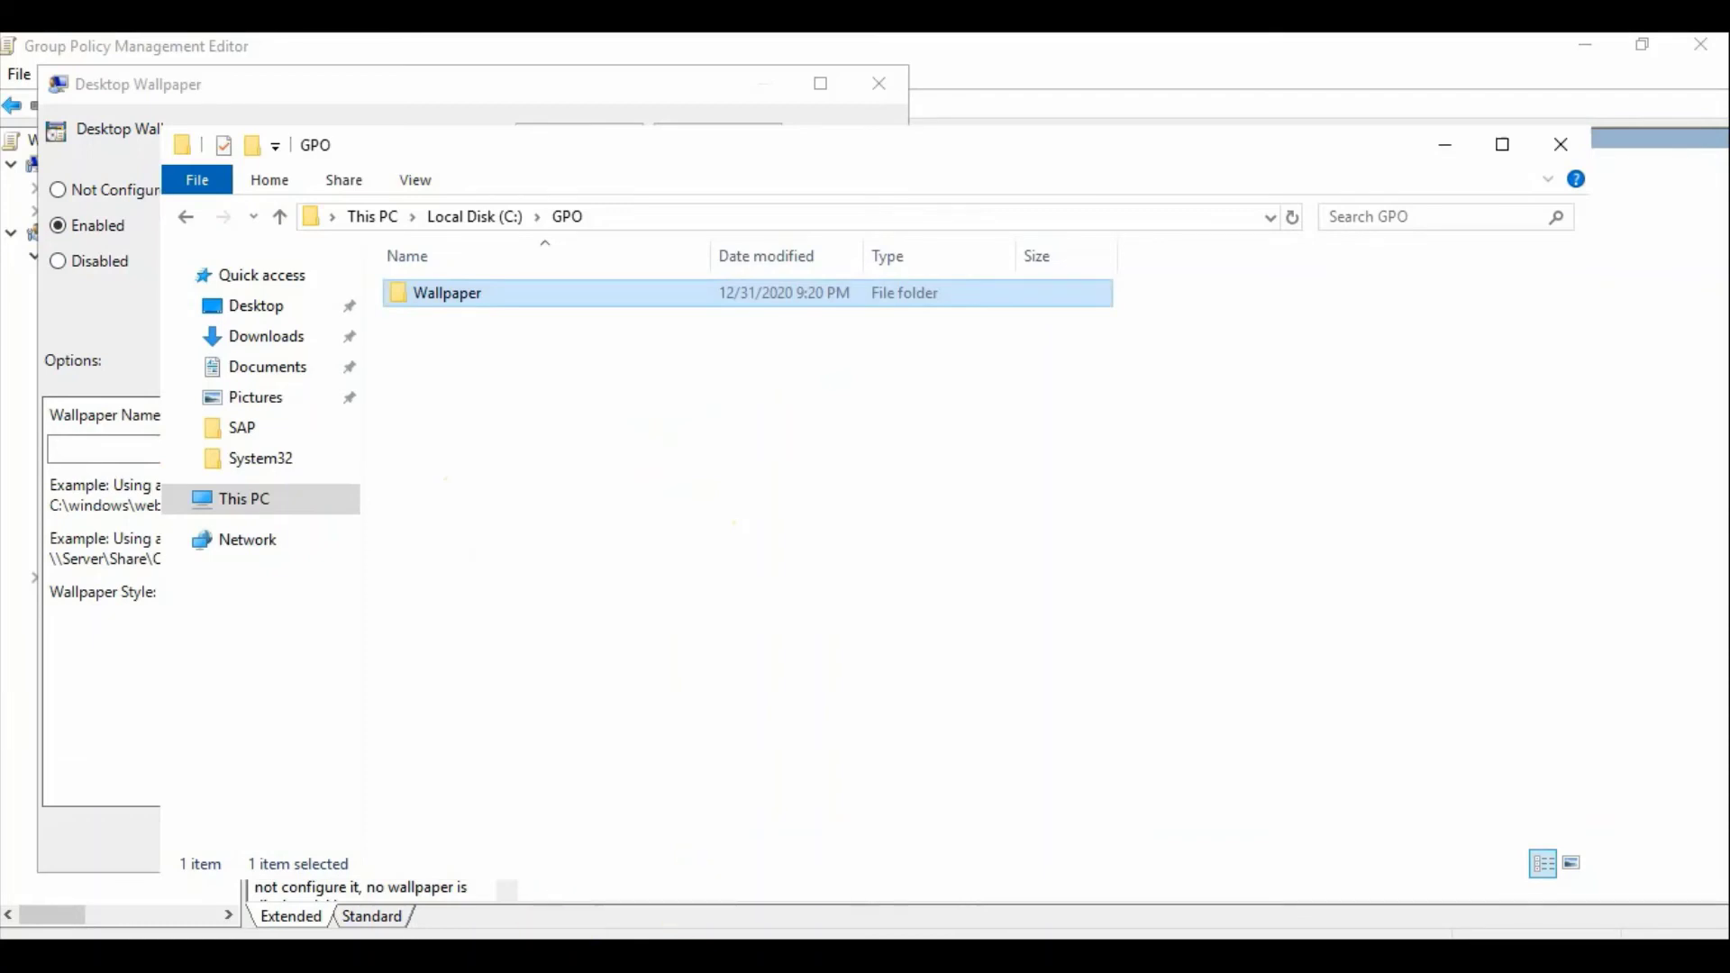
pyautogui.click(151, 450)
pyautogui.hotkey('ctrl', 'v')
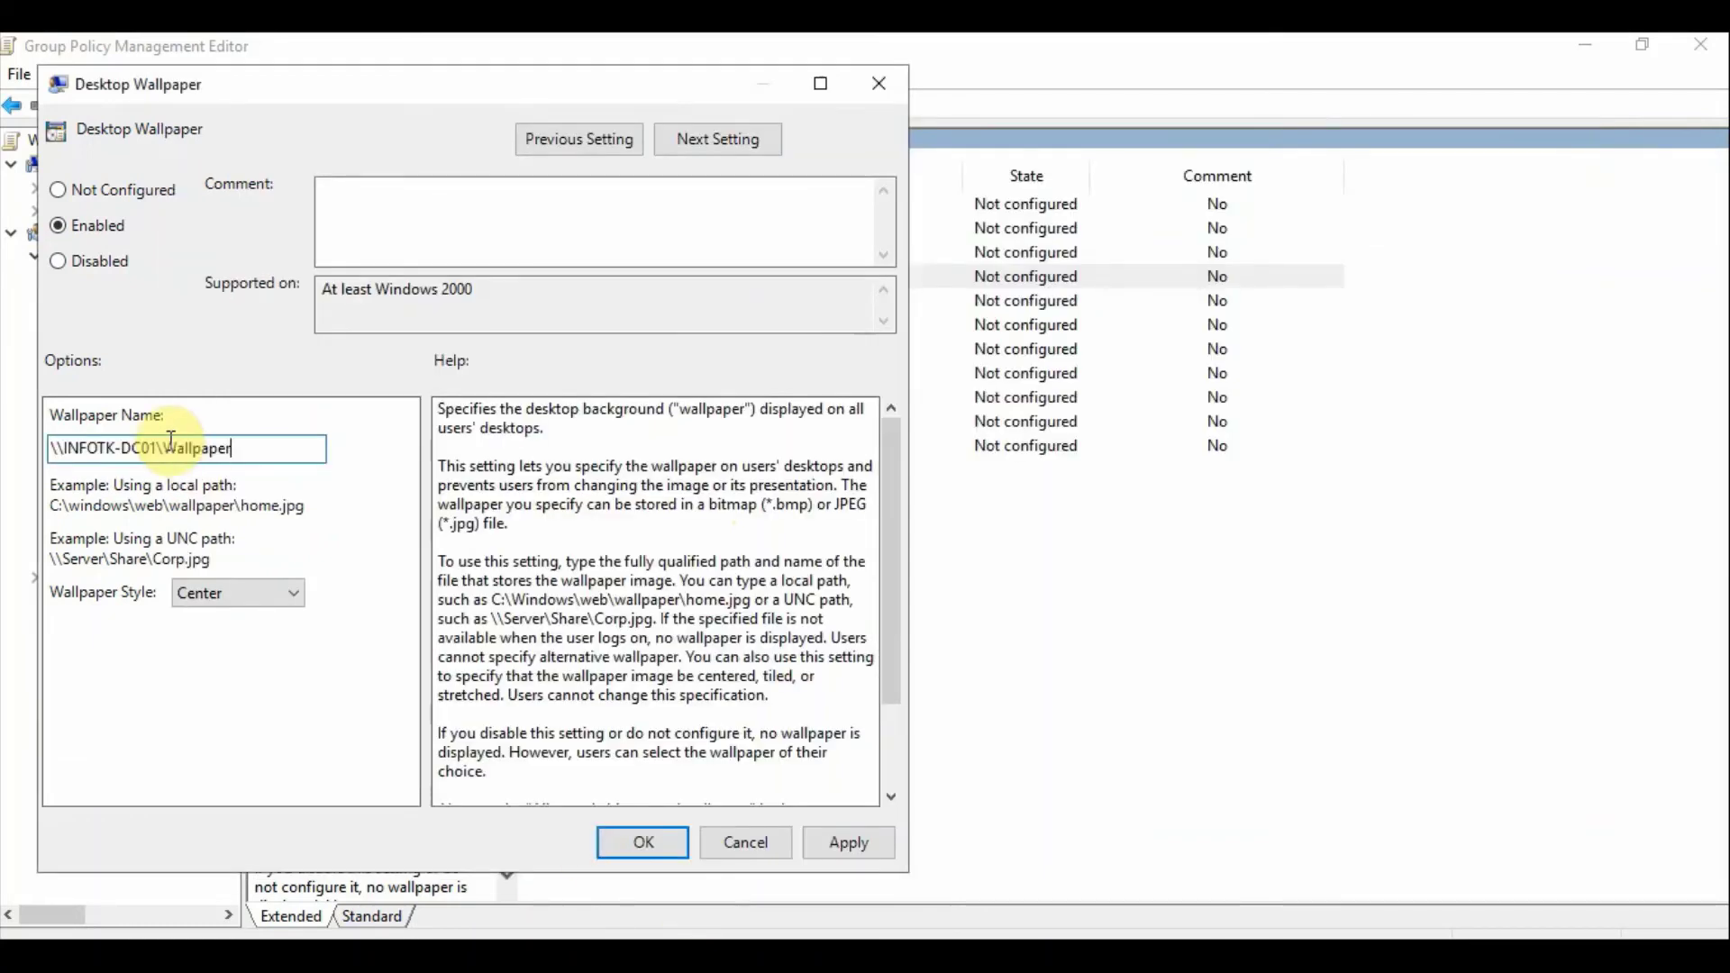
pyautogui.write('\\')
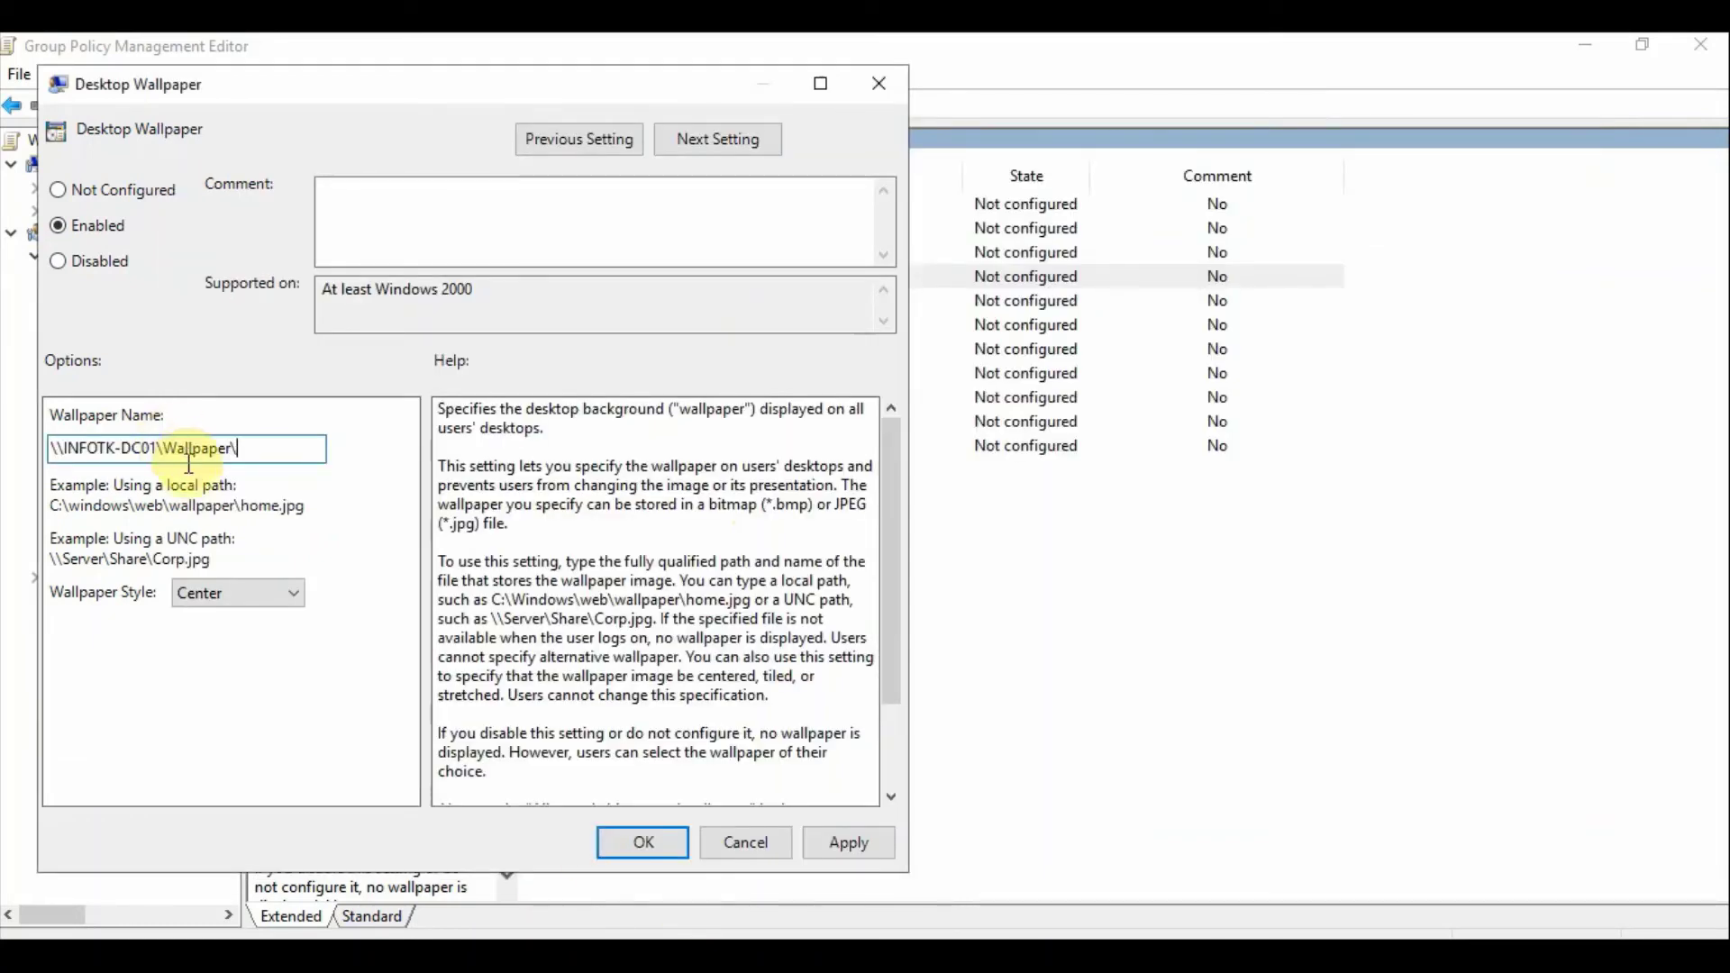
# Step: Copy w.JPG from the Desktop into the C:\GPO\Wallpaper folder
pyautogui.hotkey('alt', 'Tab')
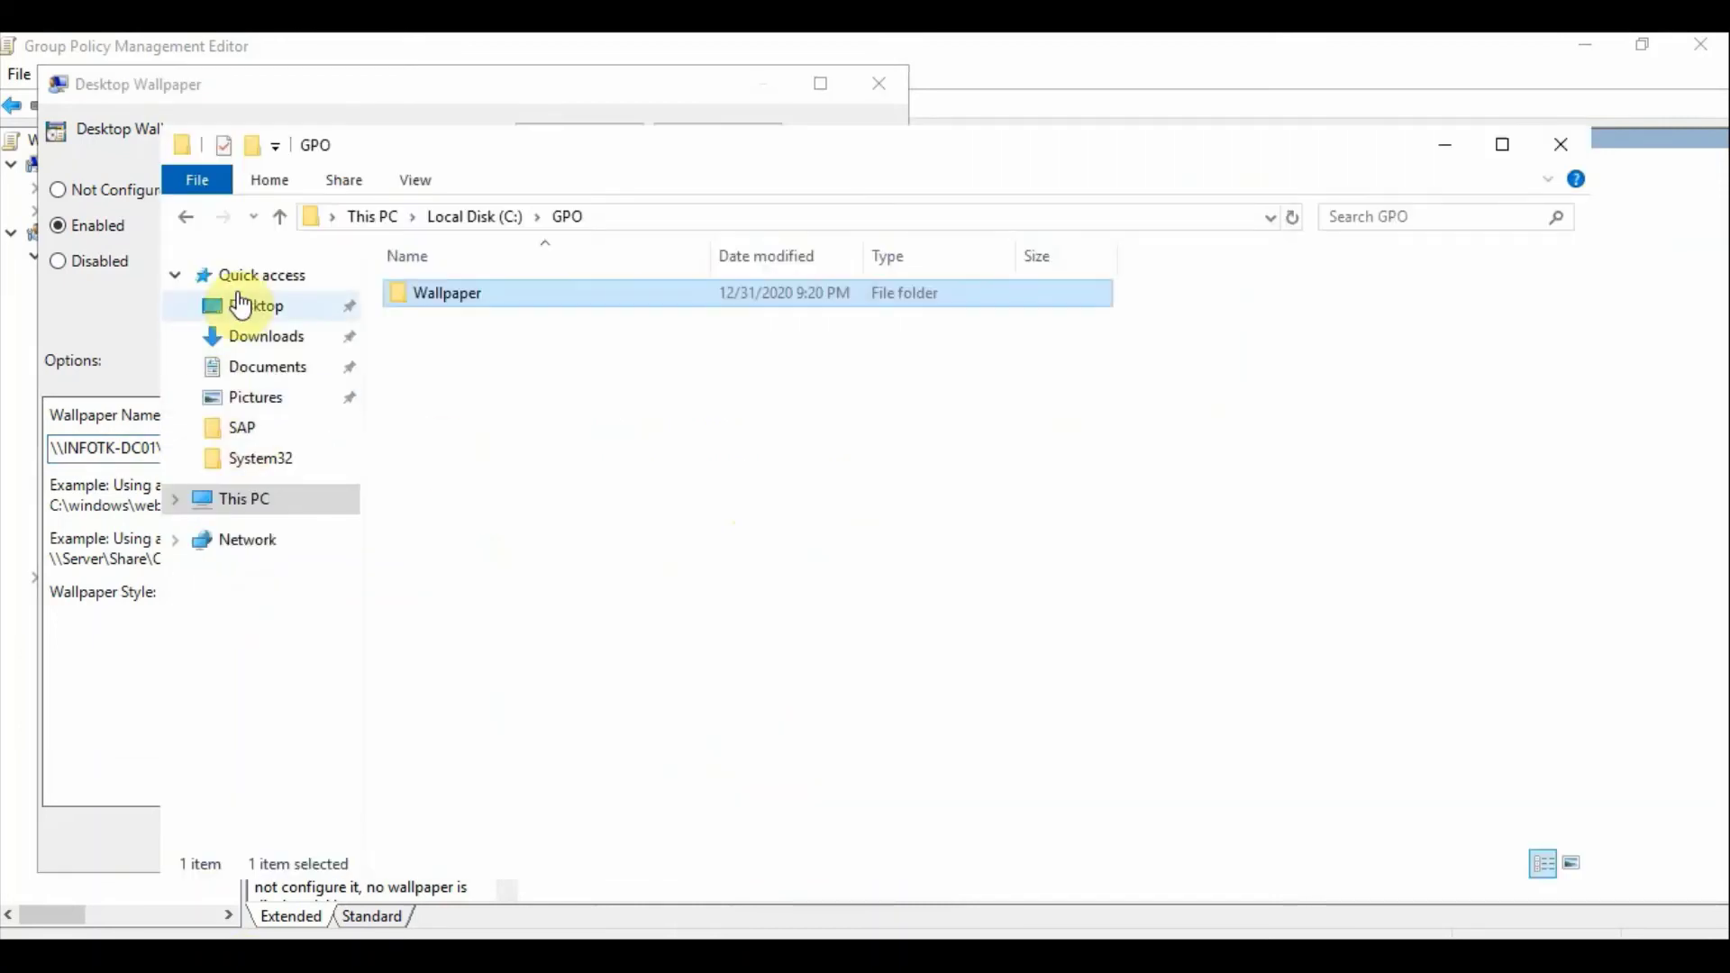
pyautogui.click(244, 306)
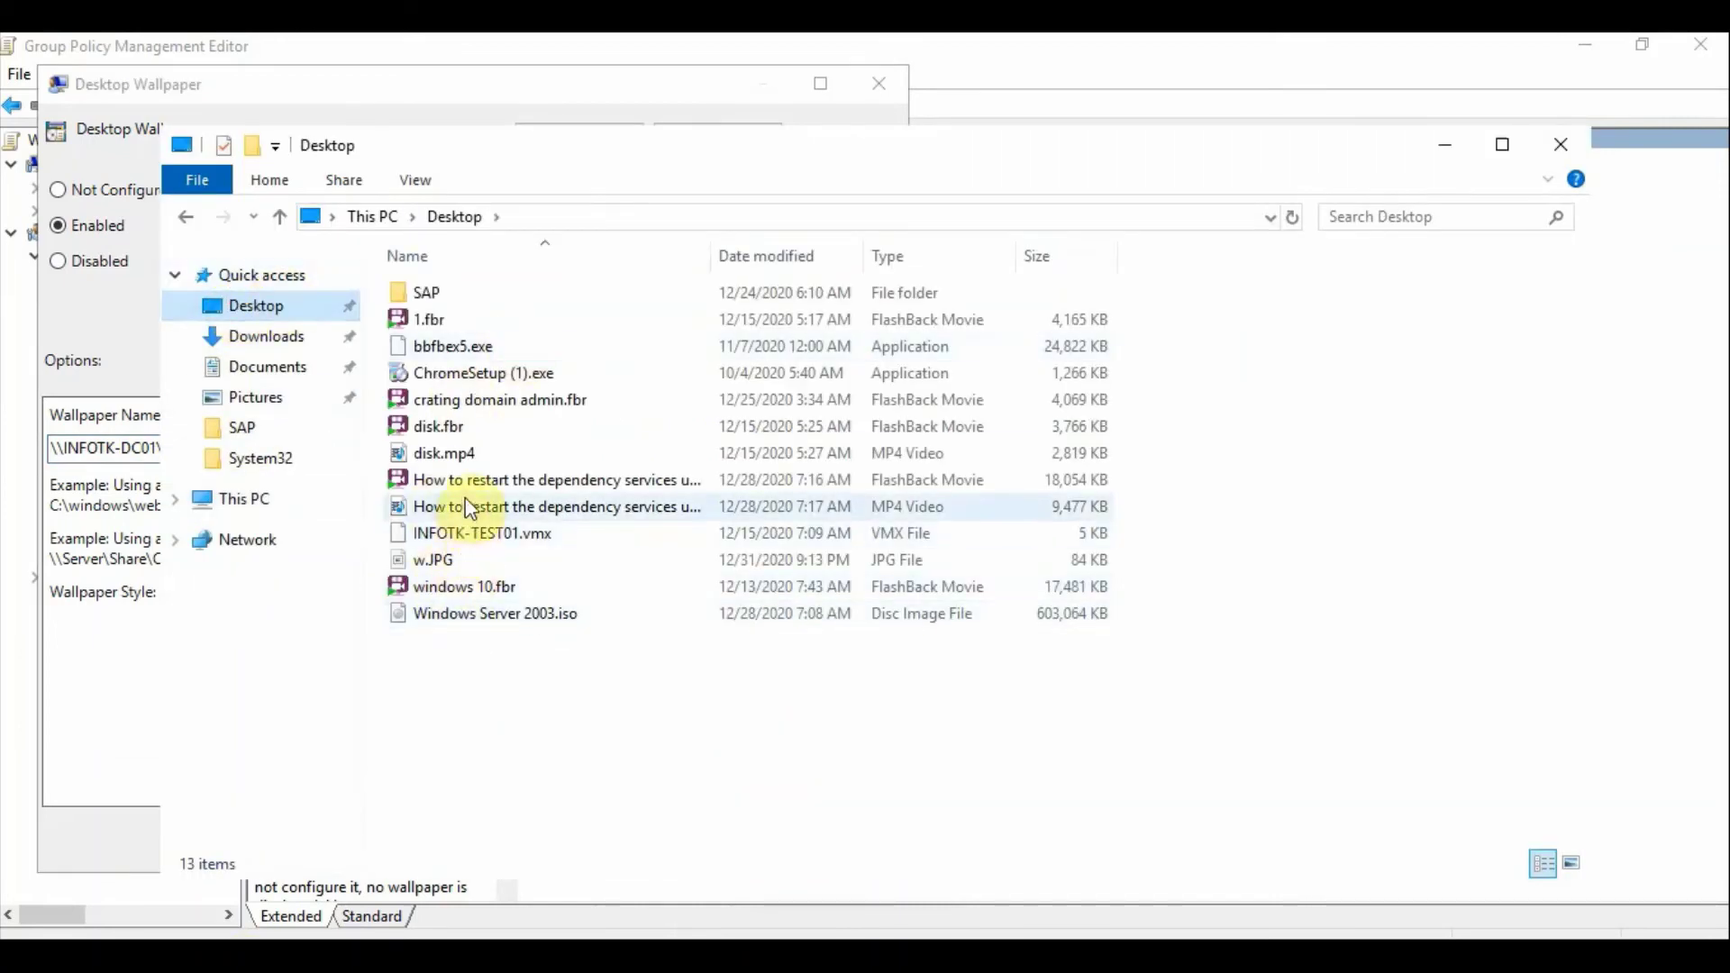
pyautogui.click(455, 566)
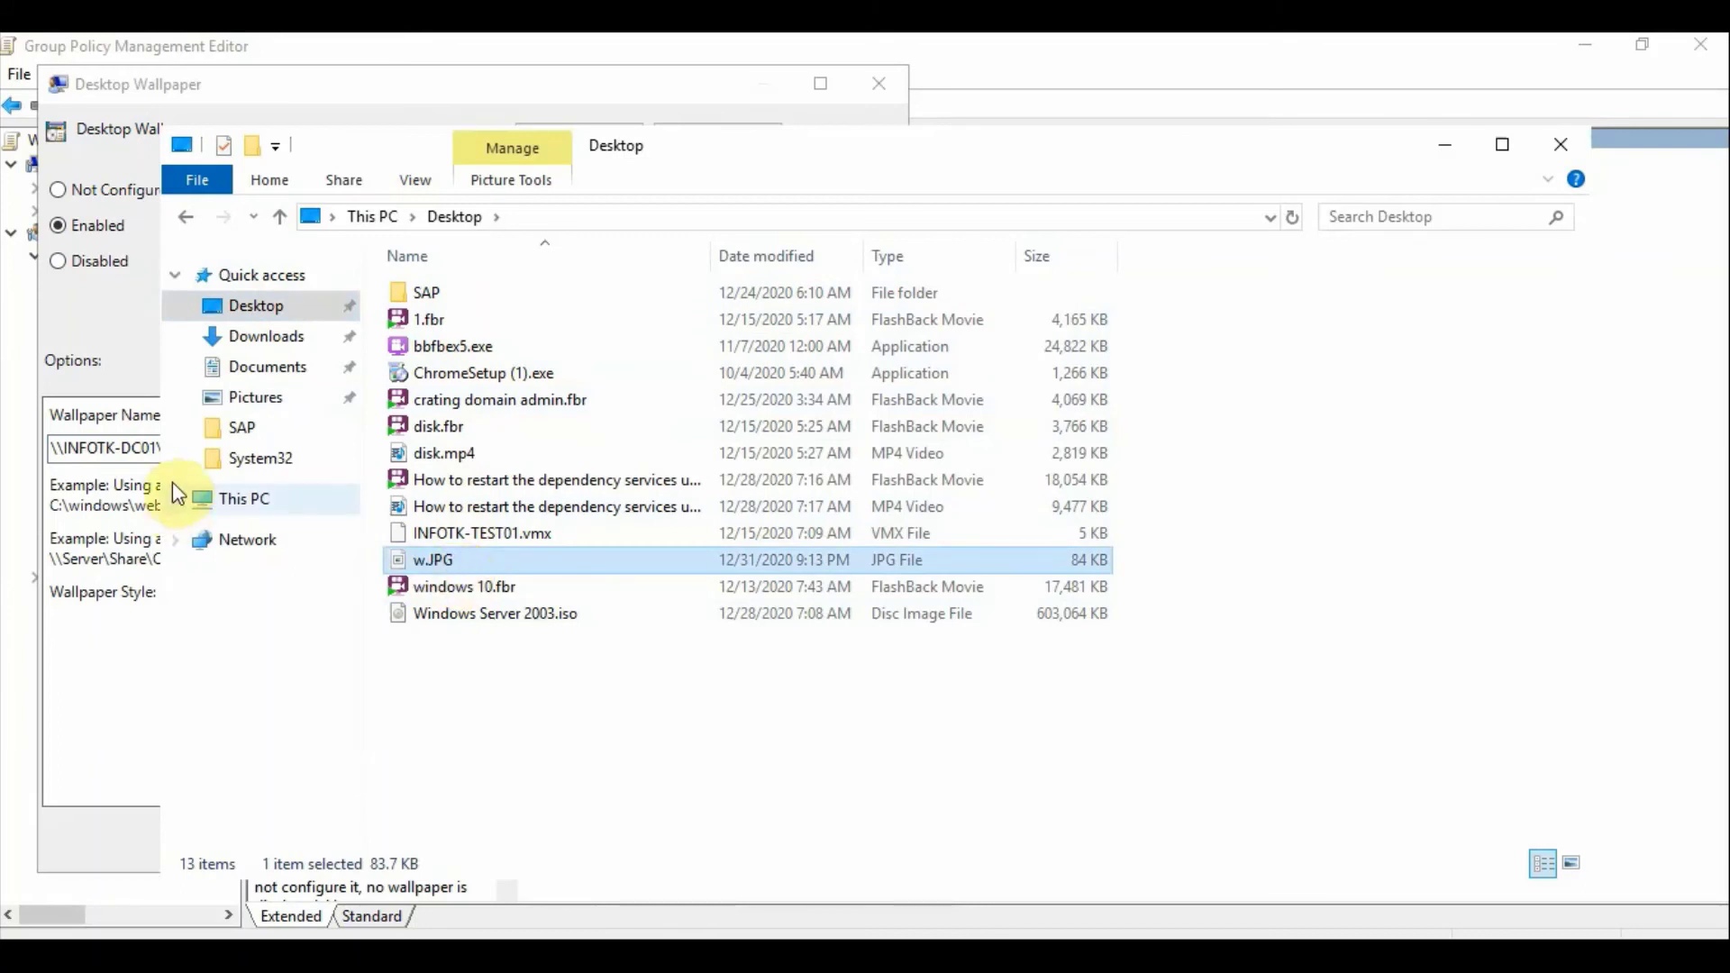
pyautogui.click(188, 217)
pyautogui.doubleClick(445, 296)
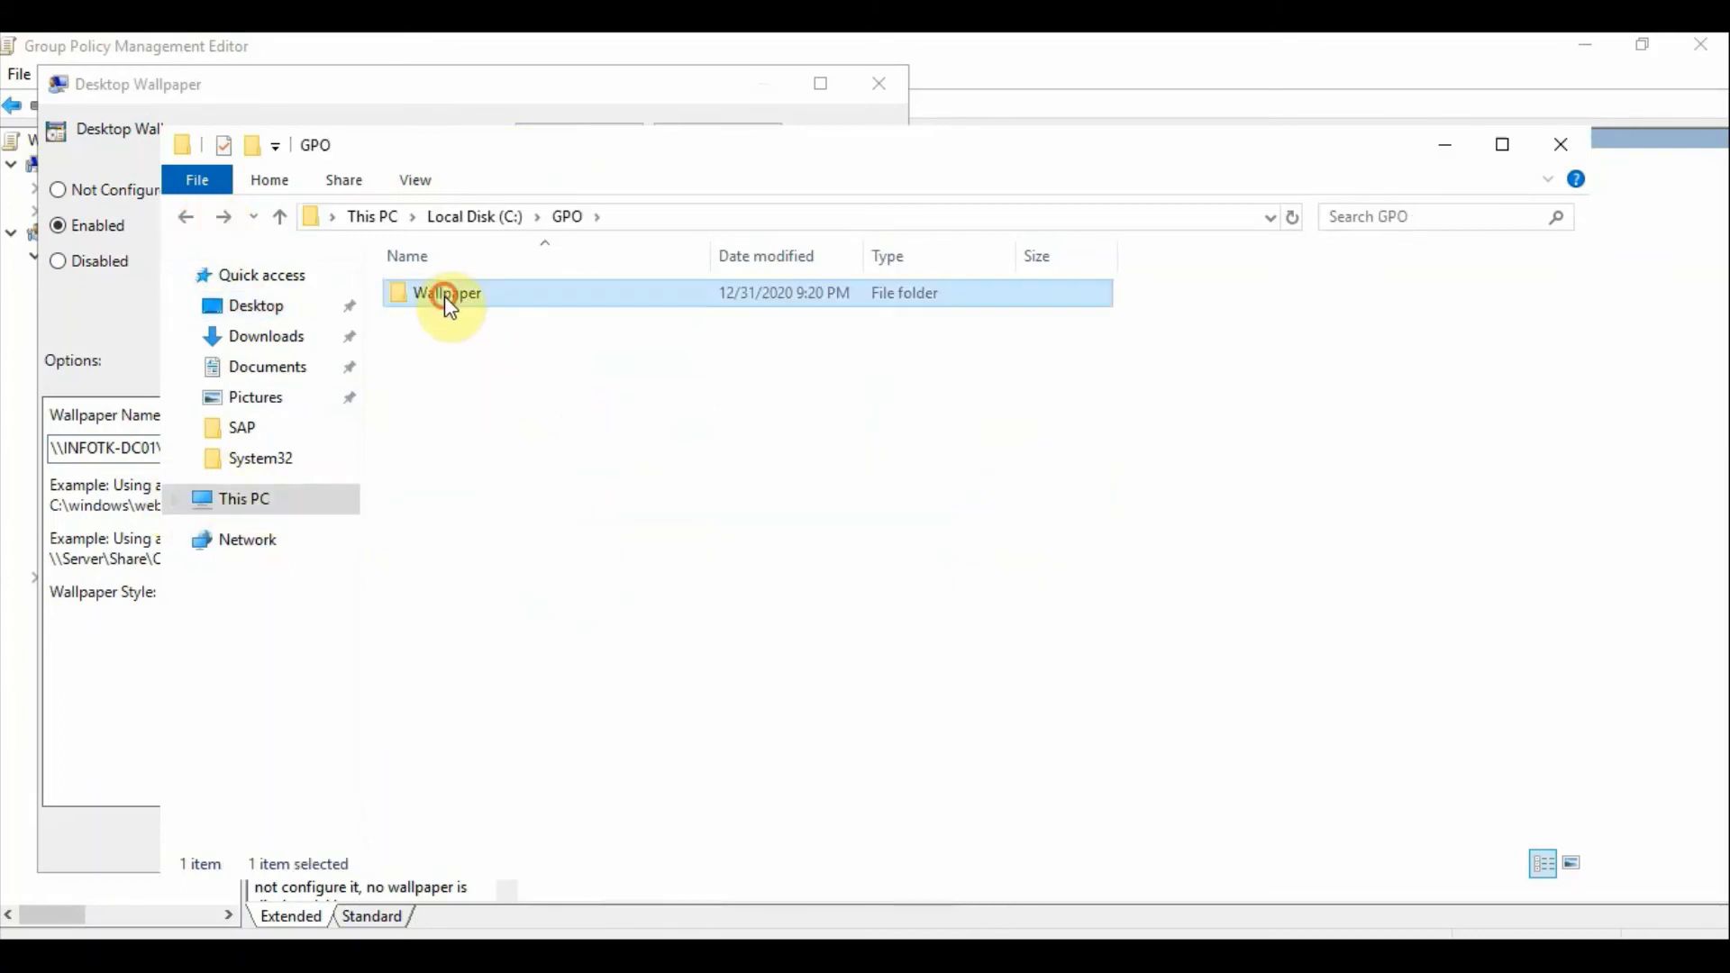
pyautogui.hotkey('ctrl', 'v')
# Step: Rename the copied image in the Wallpaper folder to Wallpaper.JPG
pyautogui.press('F2')
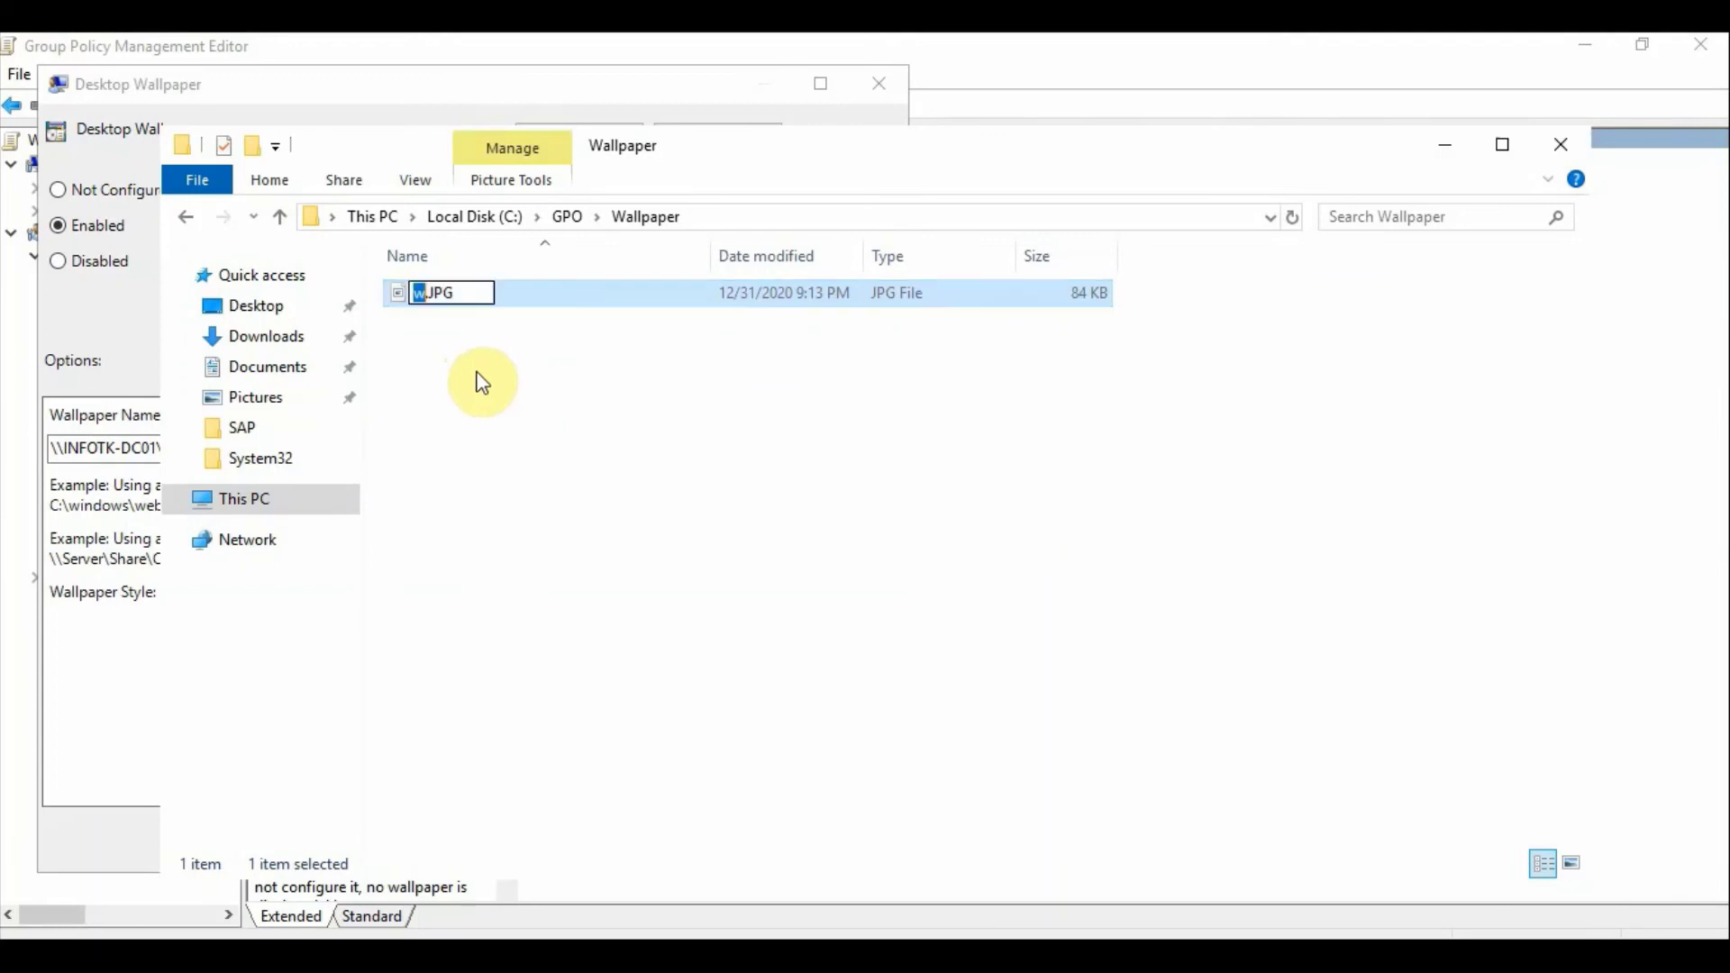
pyautogui.write('Wall')
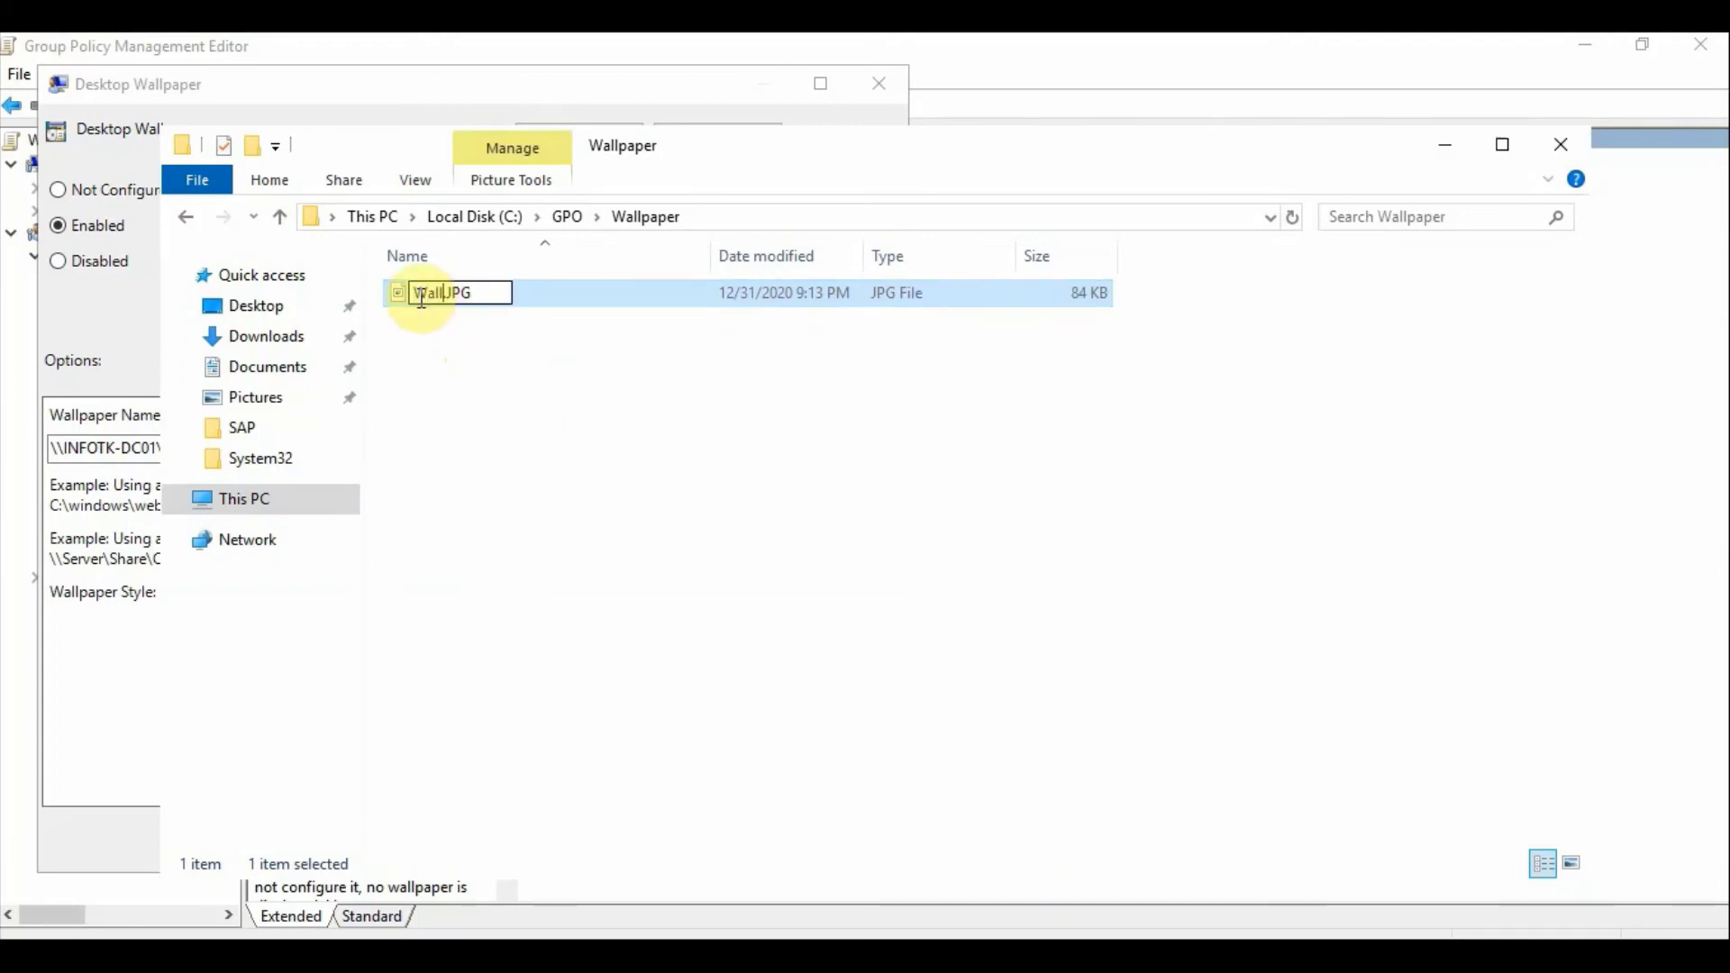
pyautogui.write('paper')
pyautogui.click(641, 533)
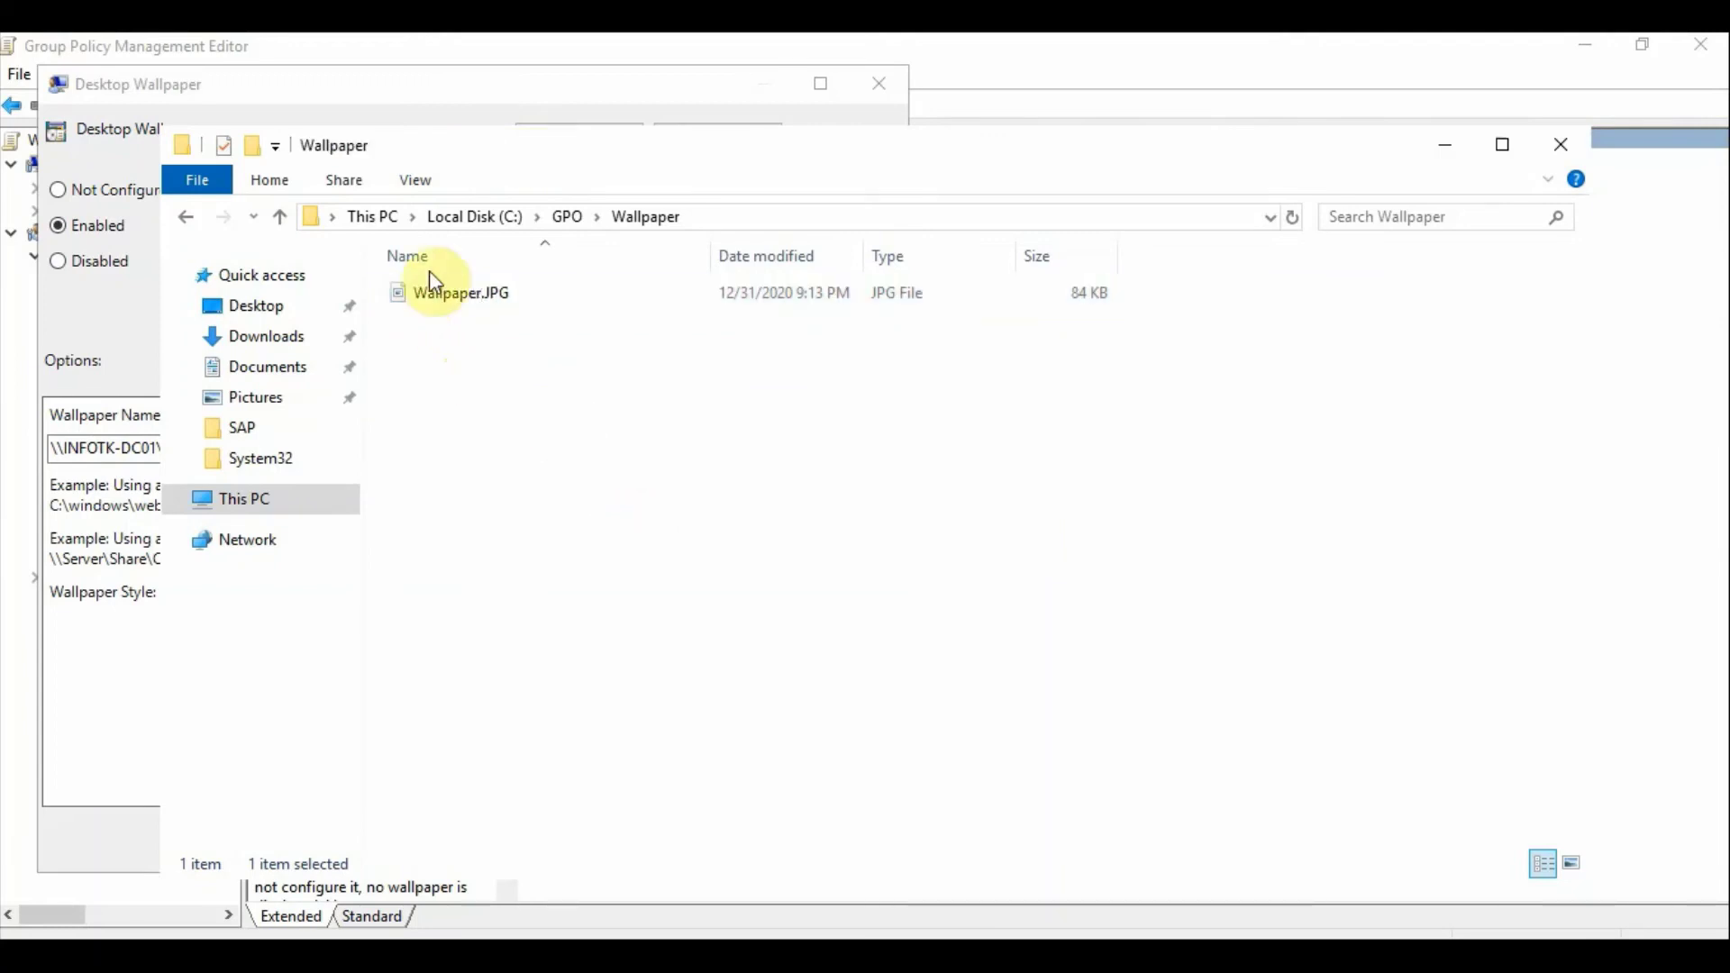
# Step: Copy the image's full file name and append it to the policy's wallpaper path, giving \\INFOTK-DC01\Wallpaper\Wallpaper.JPG
pyautogui.click(433, 290)
pyautogui.click(435, 292)
pyautogui.hotkey('ctrl', 'a')
pyautogui.hotkey('ctrl', 'c')
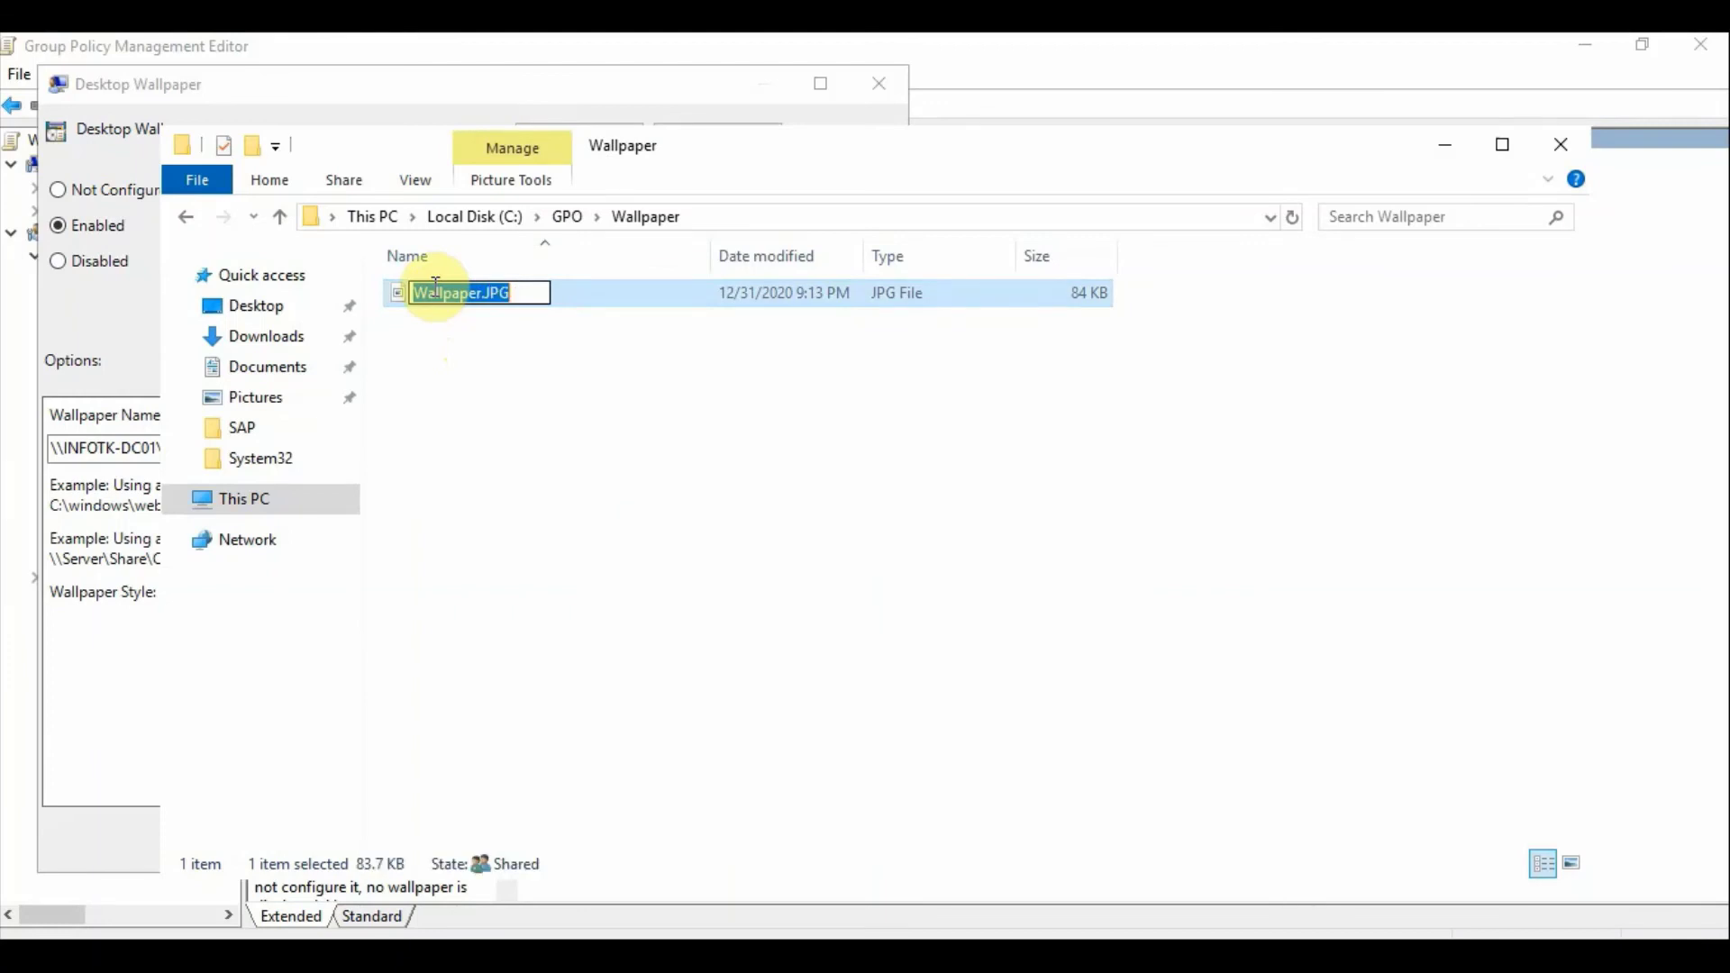
pyautogui.click(607, 397)
pyautogui.click(648, 874)
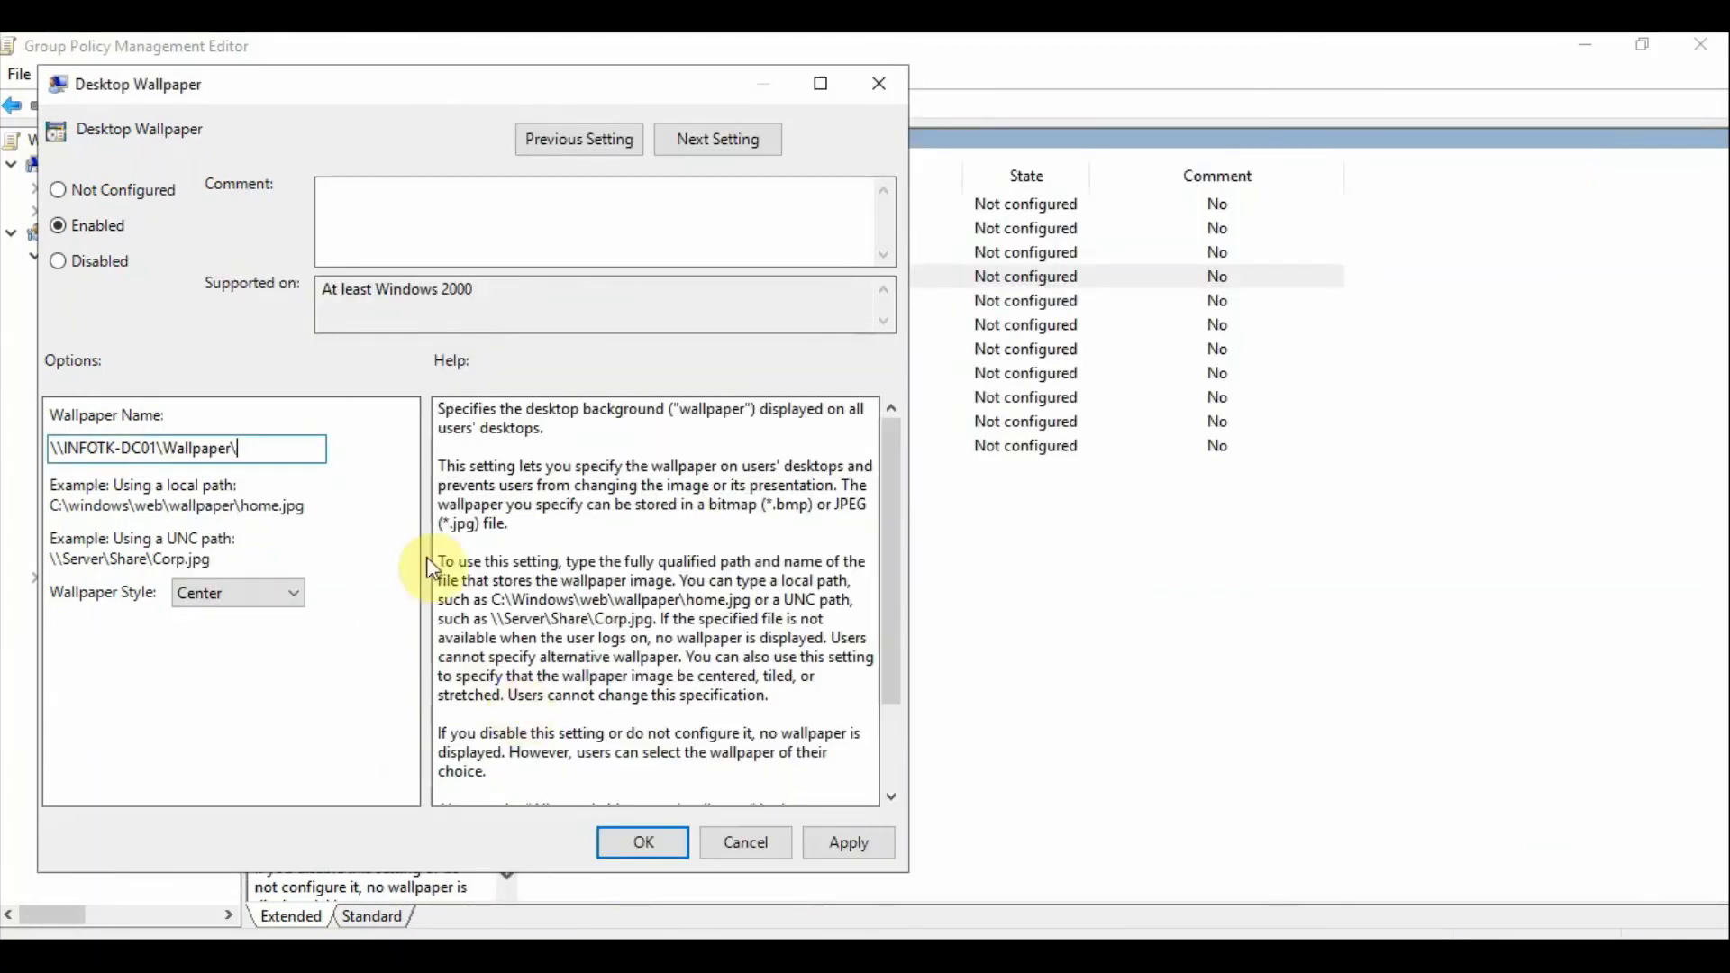
pyautogui.hotkey('ctrl', 'v')
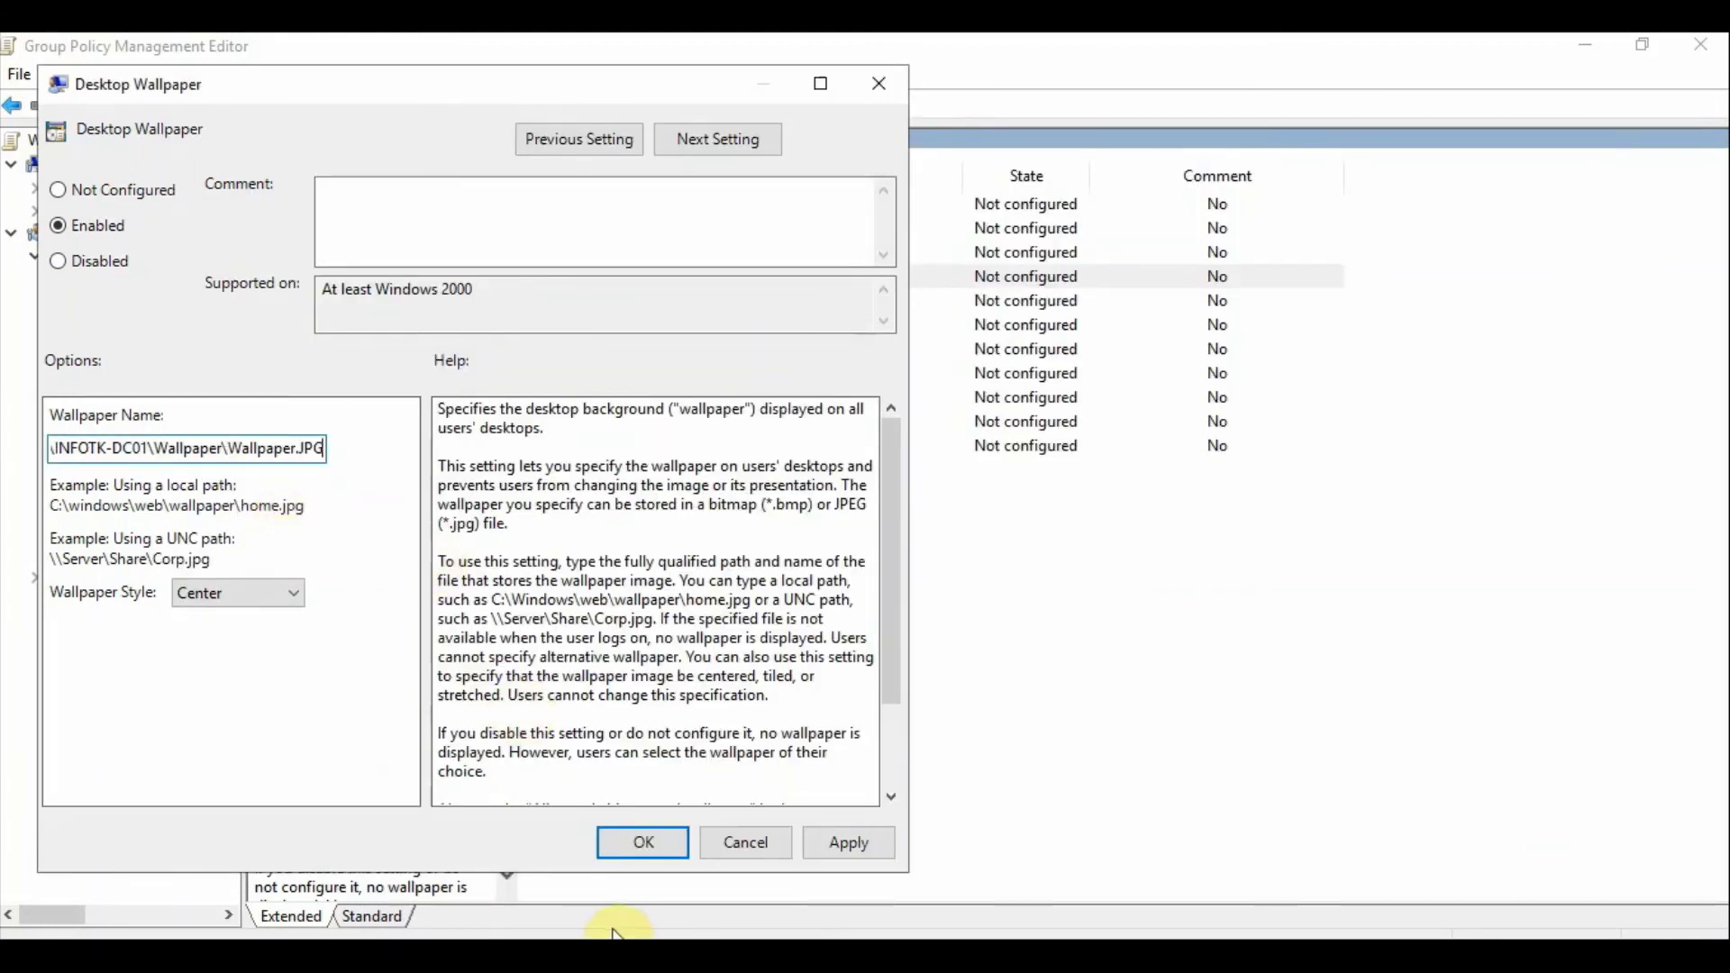
# Step: Set the Wallpaper Style to Stretch and save the Desktop Wallpaper policy setting
pyautogui.click(280, 592)
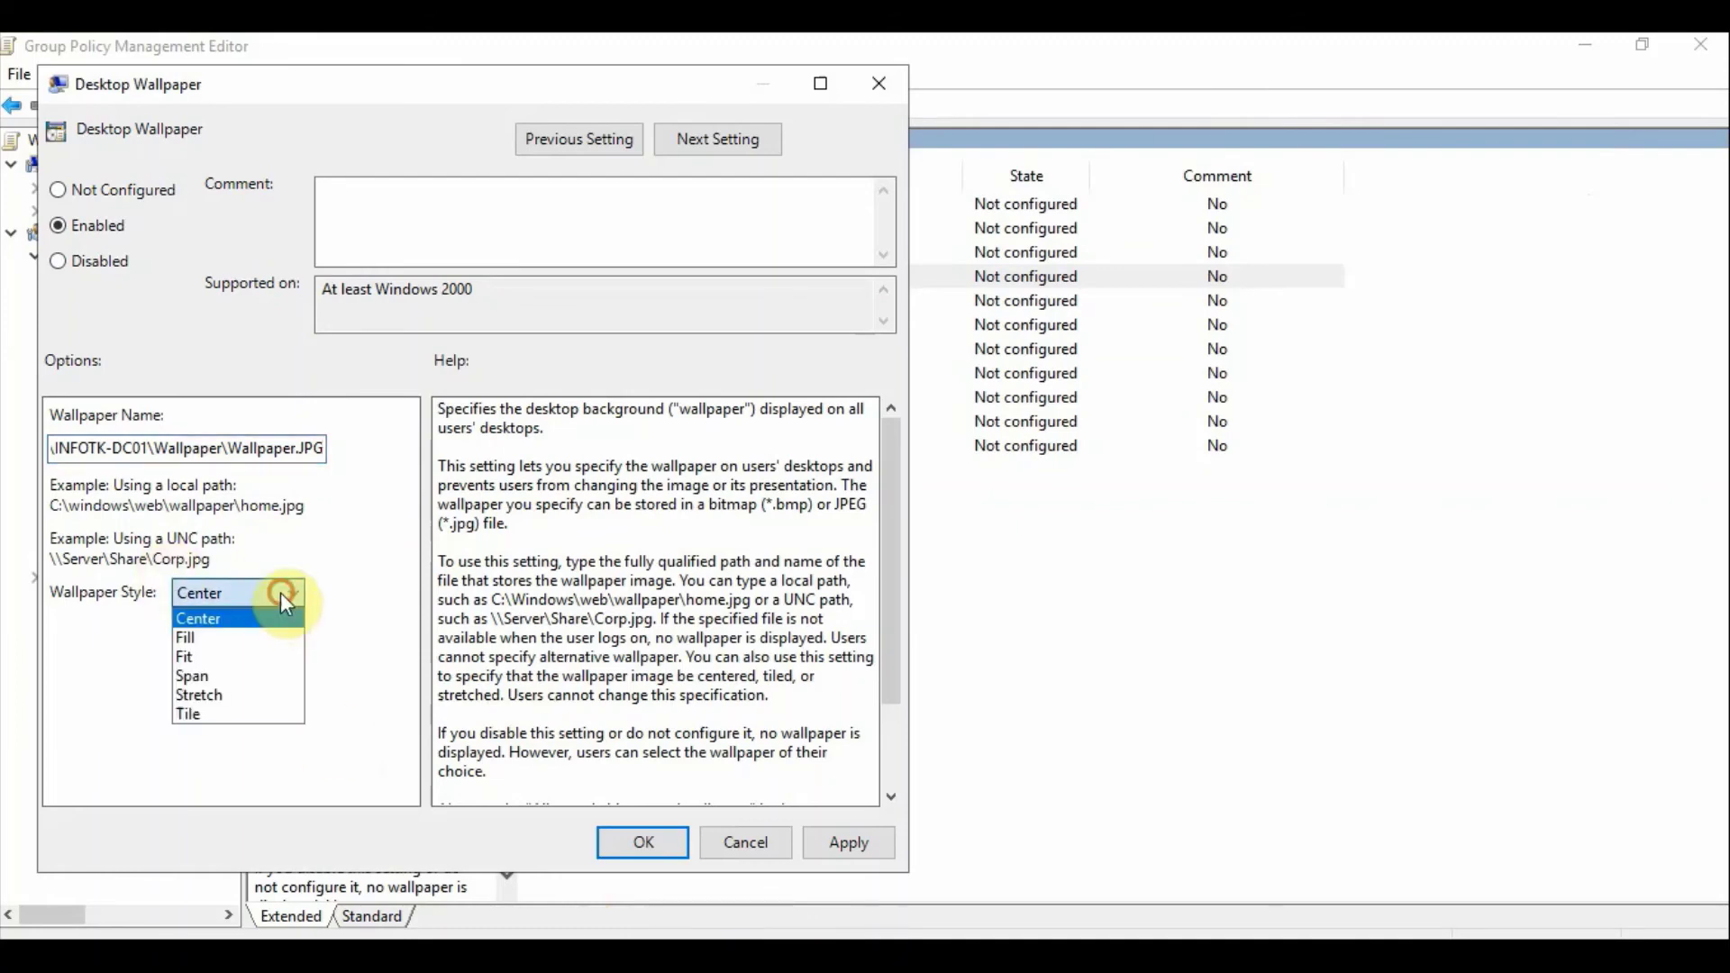
pyautogui.click(250, 695)
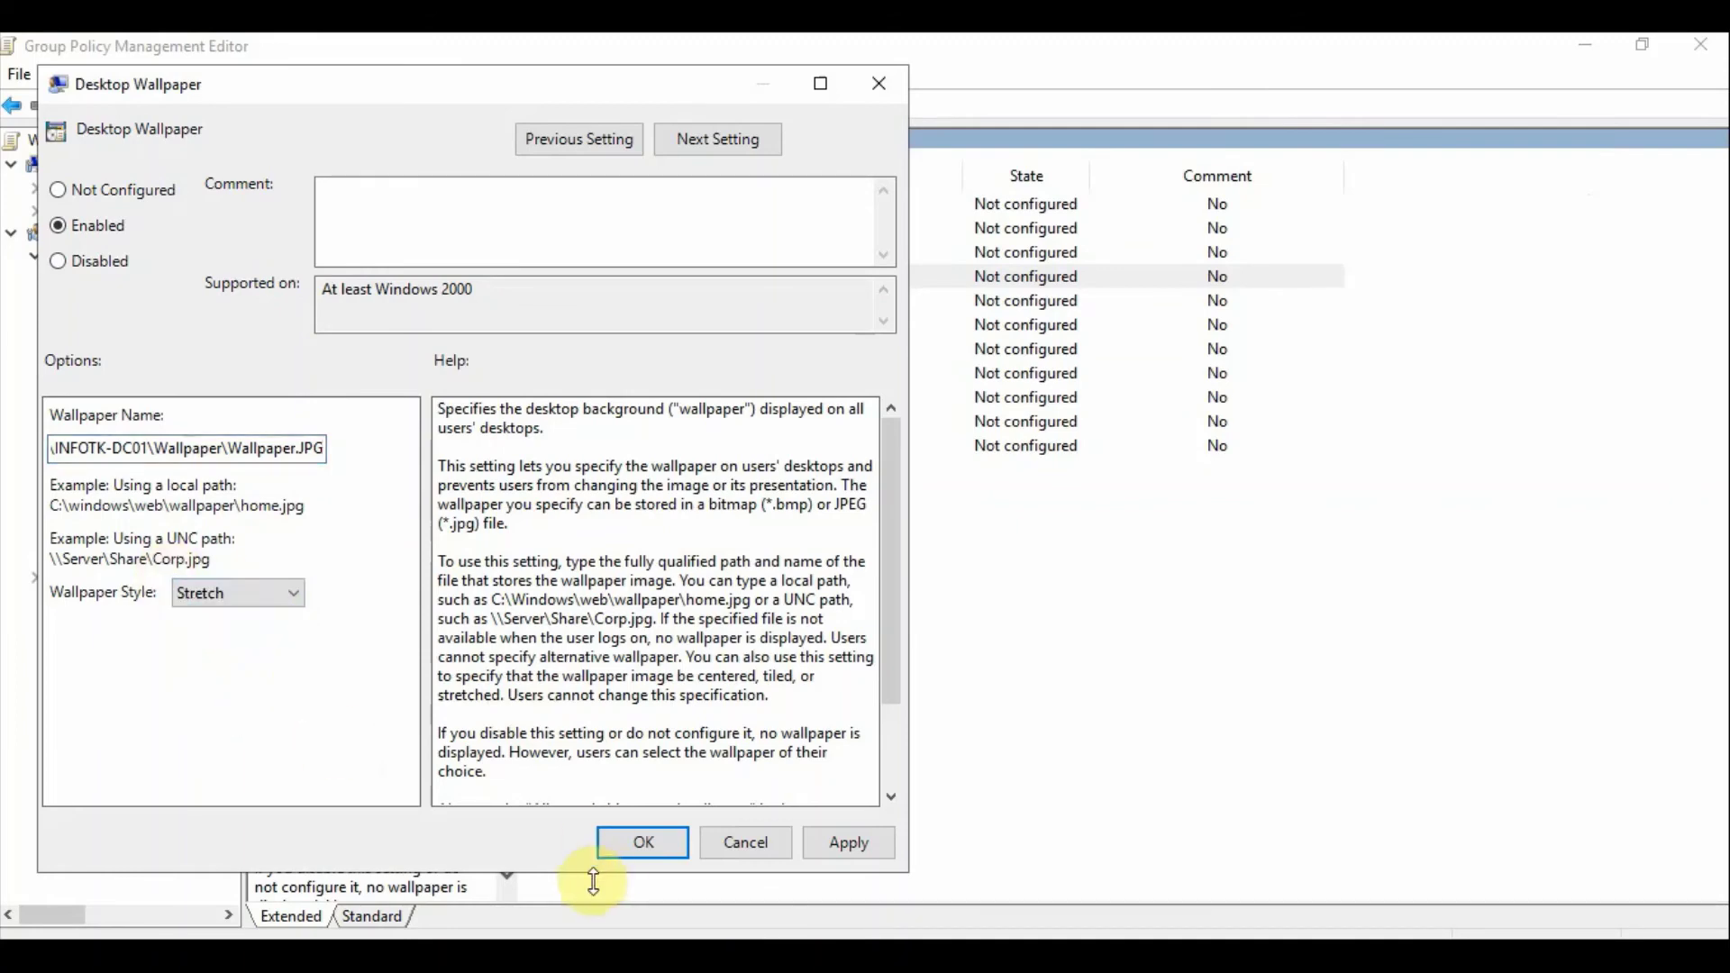
pyautogui.click(620, 841)
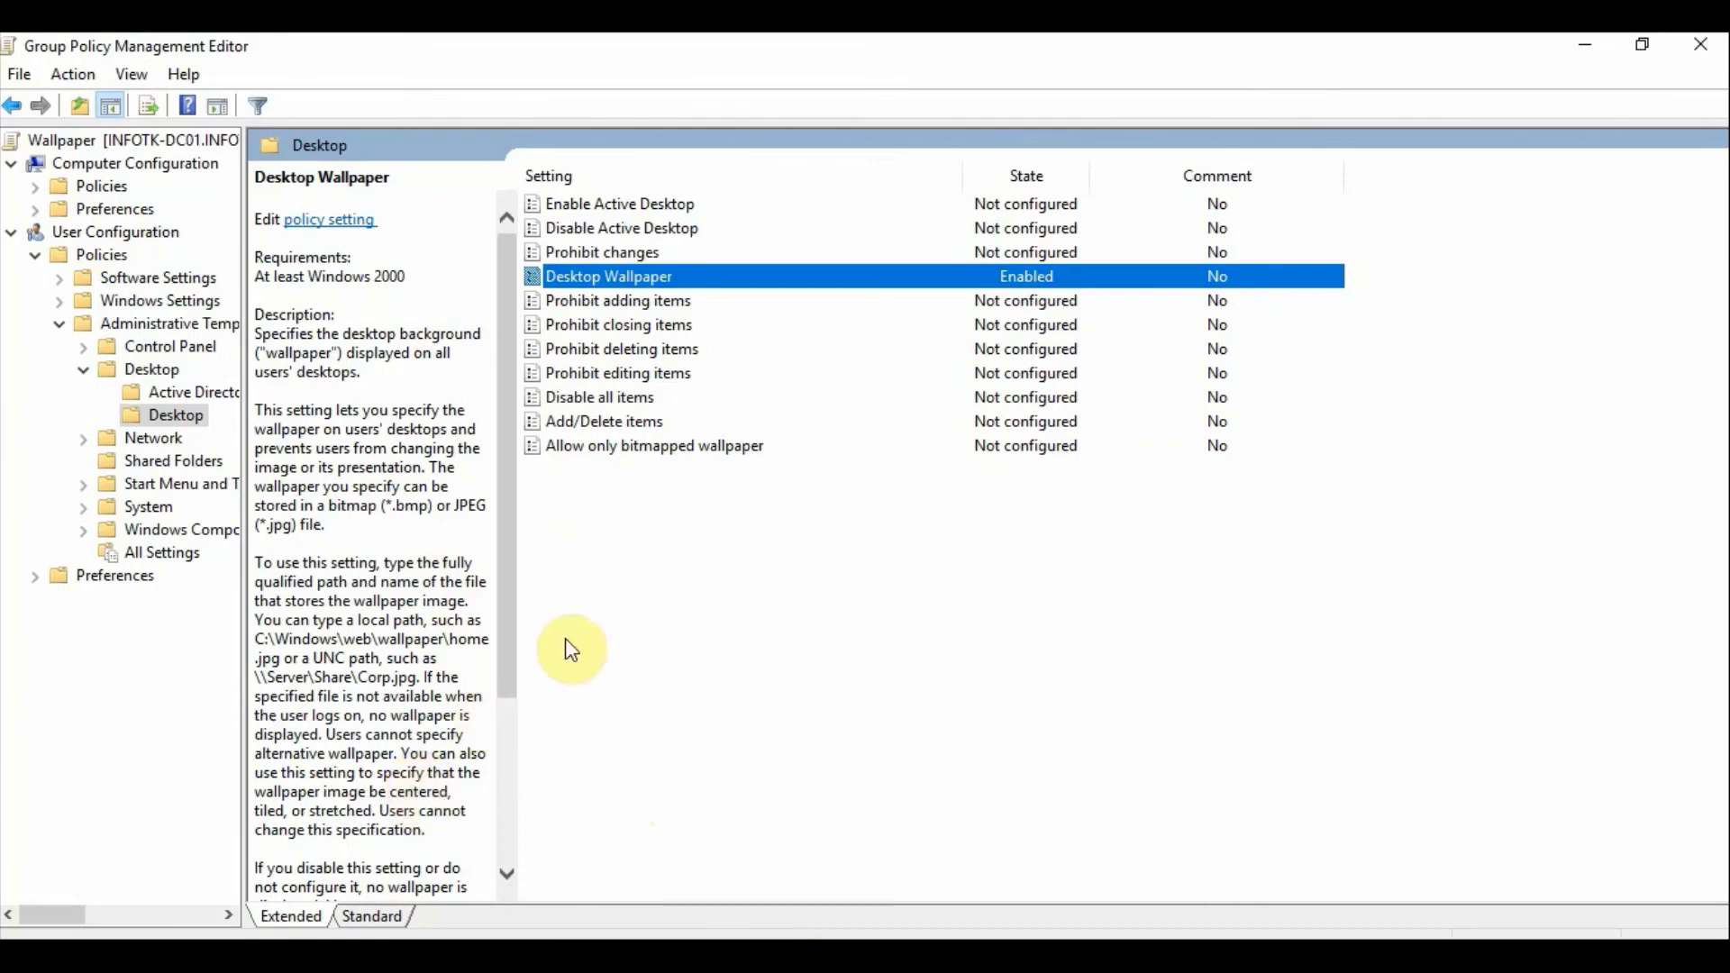
# Step: Minimize the policy editor, the Wallpaper folder window and the Group Policy Management console
pyautogui.click(1585, 46)
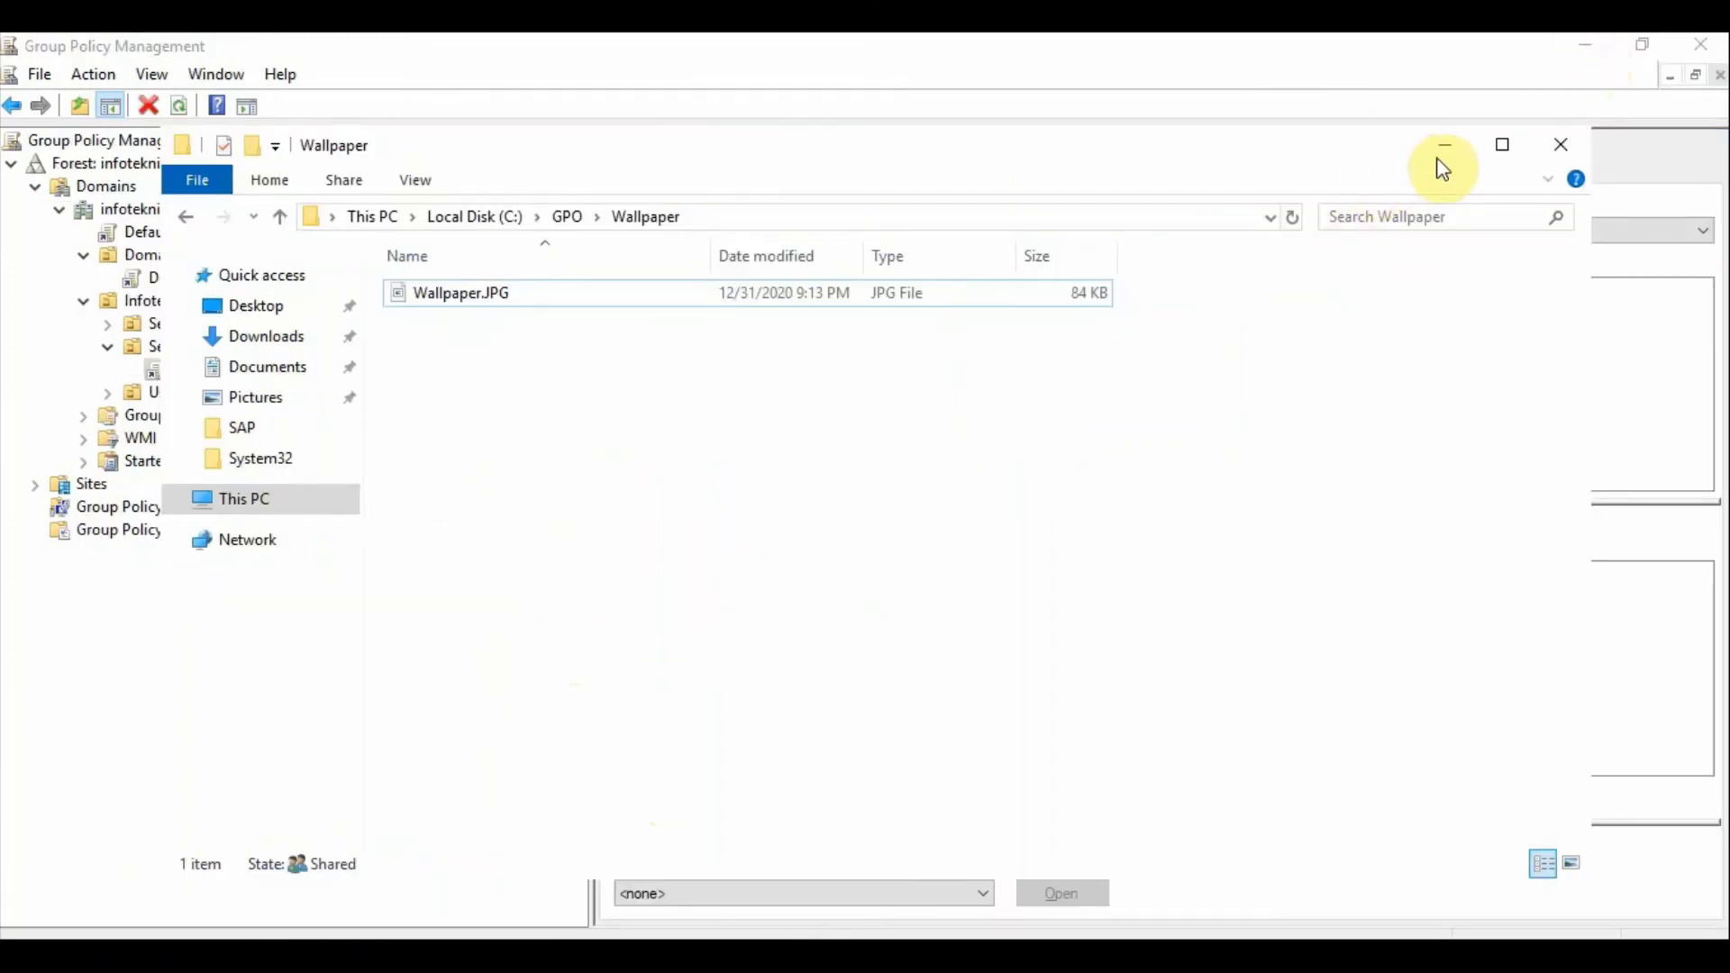
pyautogui.click(1440, 146)
pyautogui.click(1587, 45)
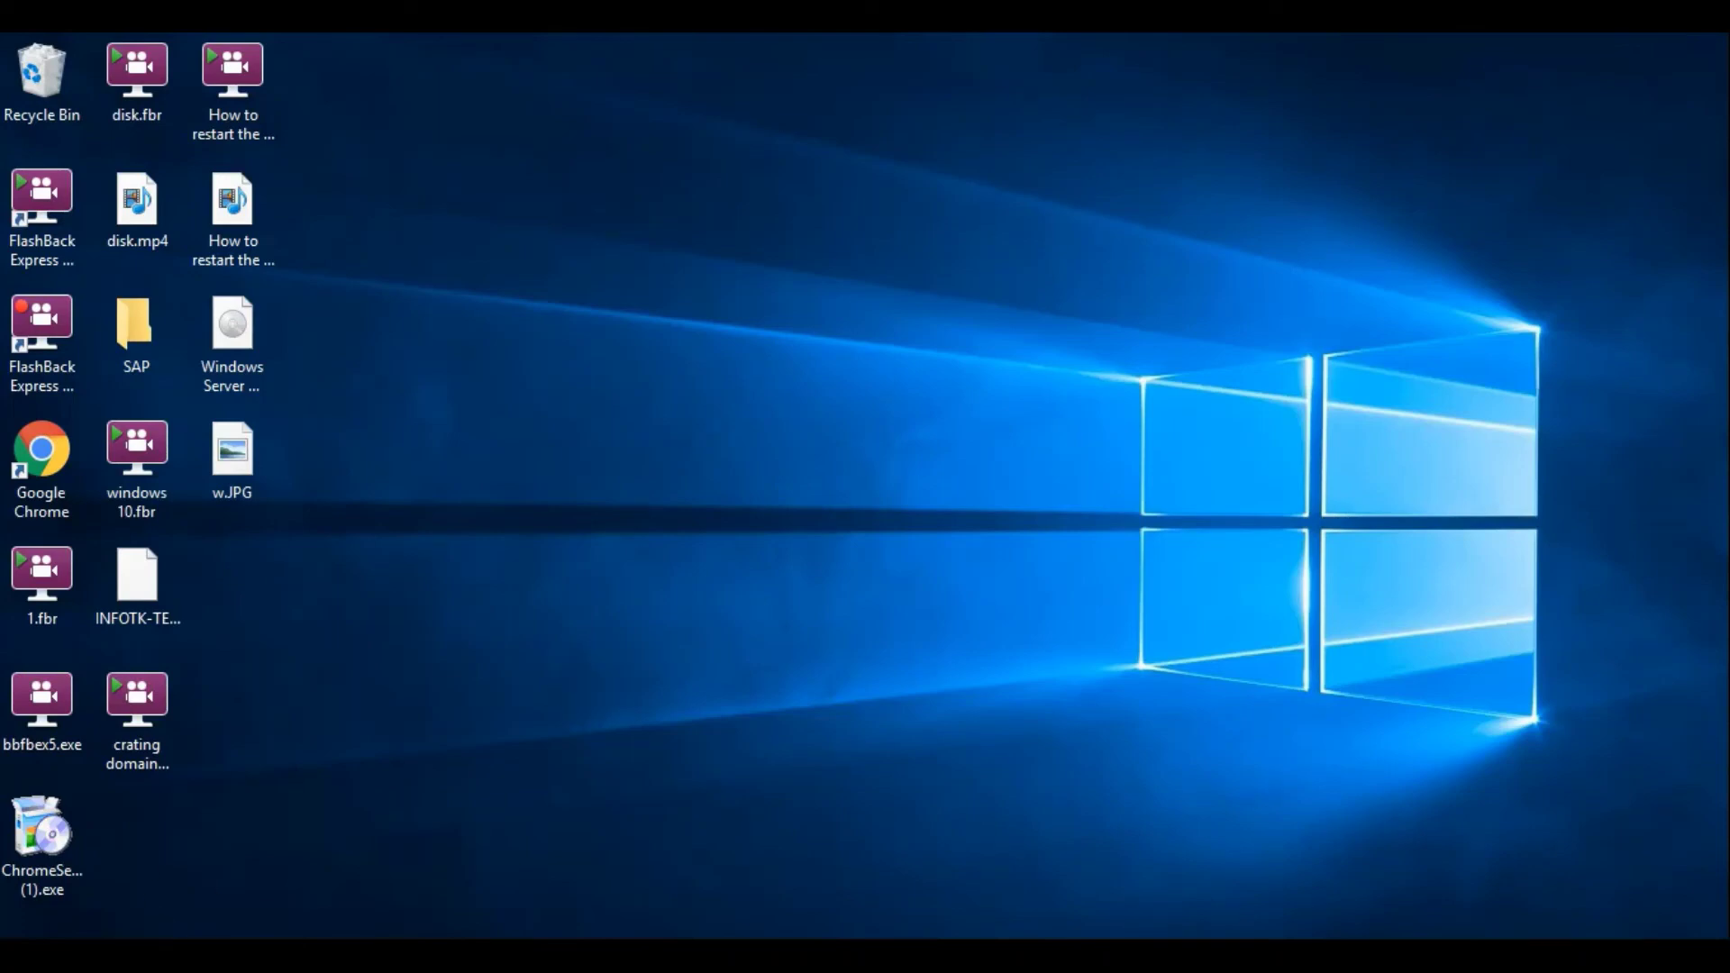
# Step: Open Windows PowerShell as administrator on the domain controller and run gpupdate /force
pyautogui.rightClick(56, 955)
pyautogui.rightClick(38, 955)
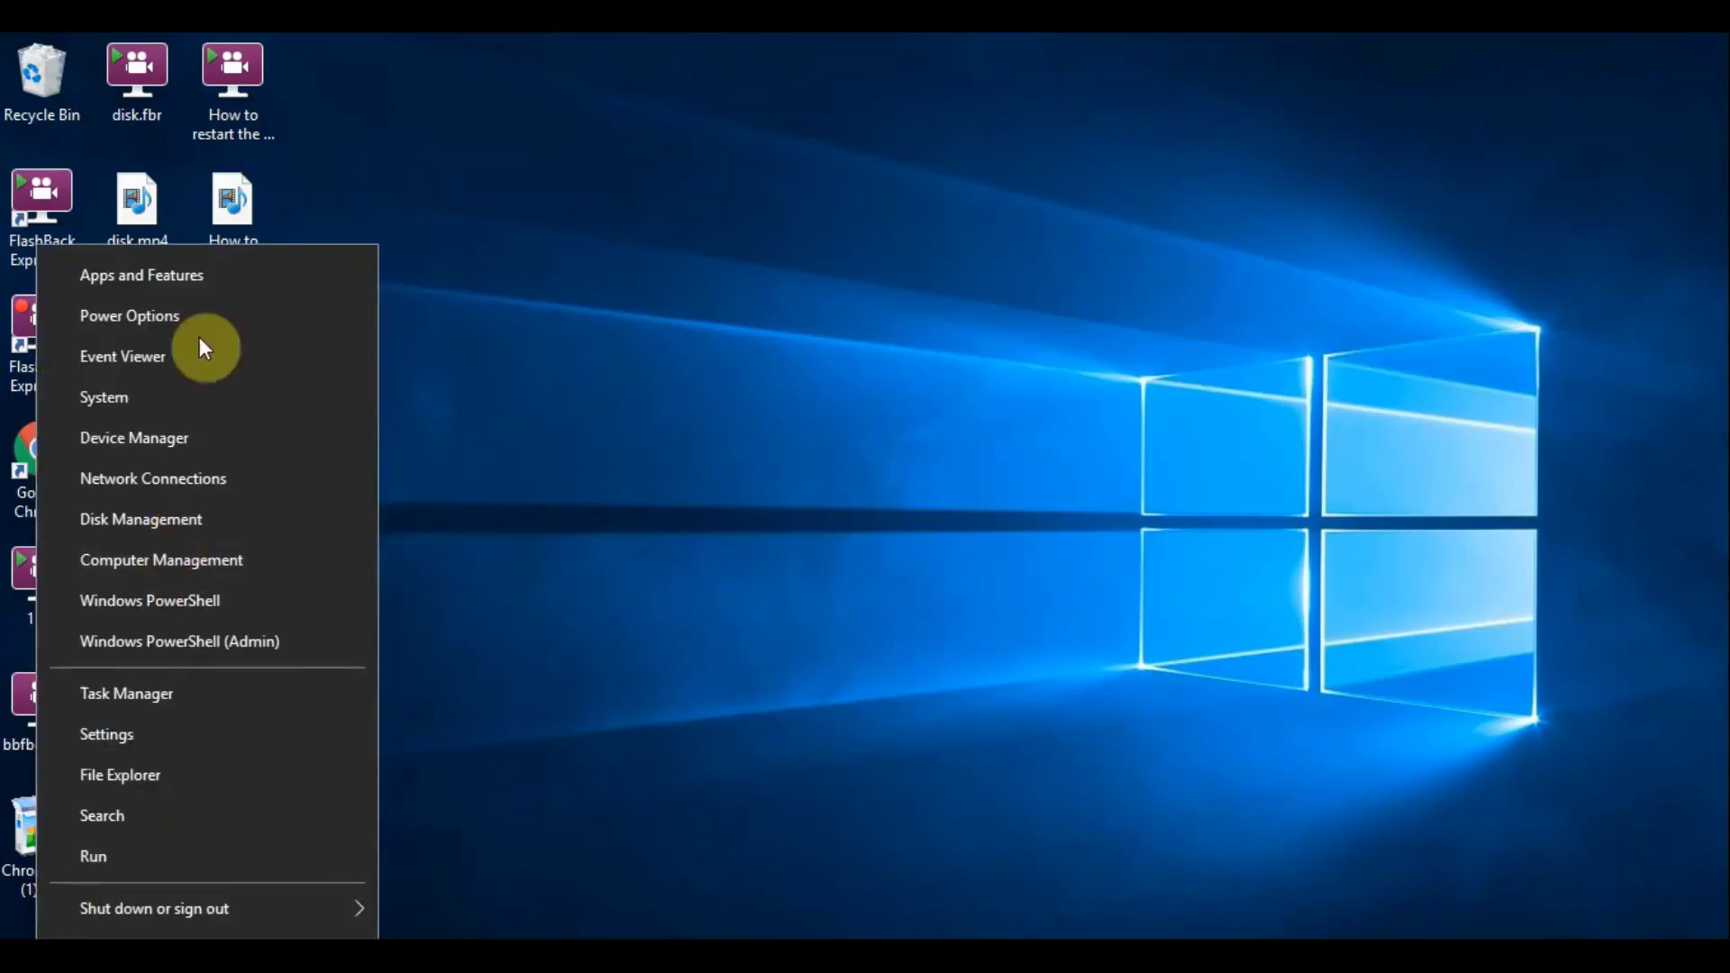
pyautogui.click(207, 650)
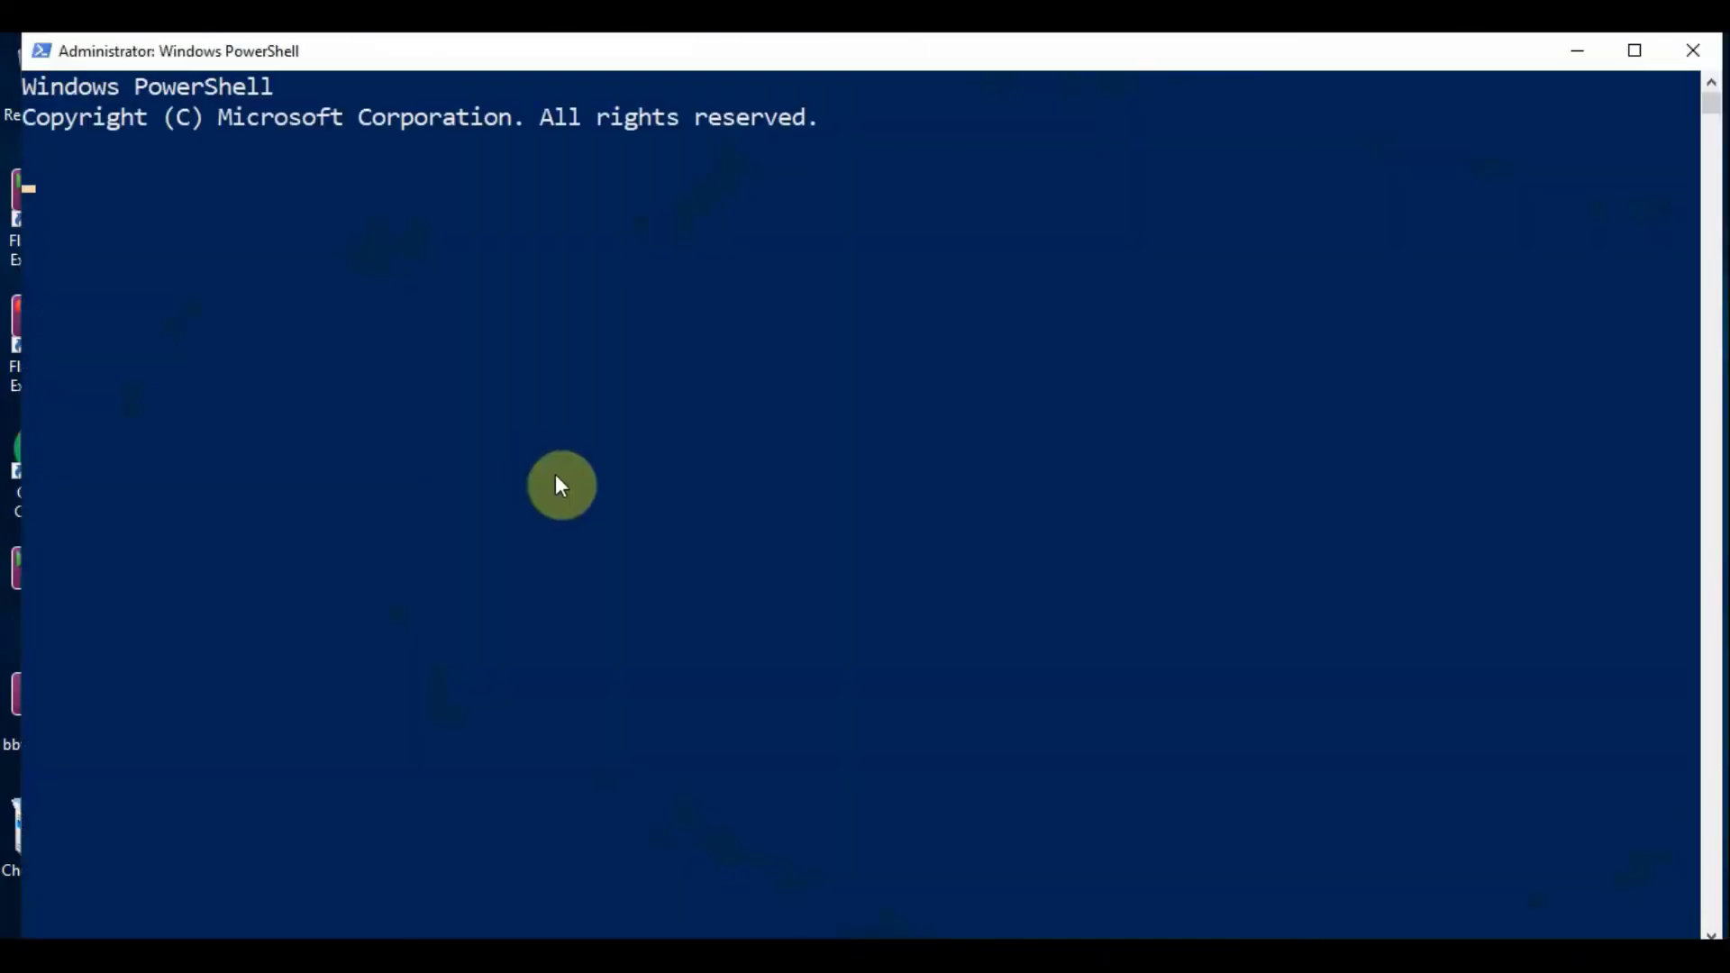
pyautogui.write('gpup')
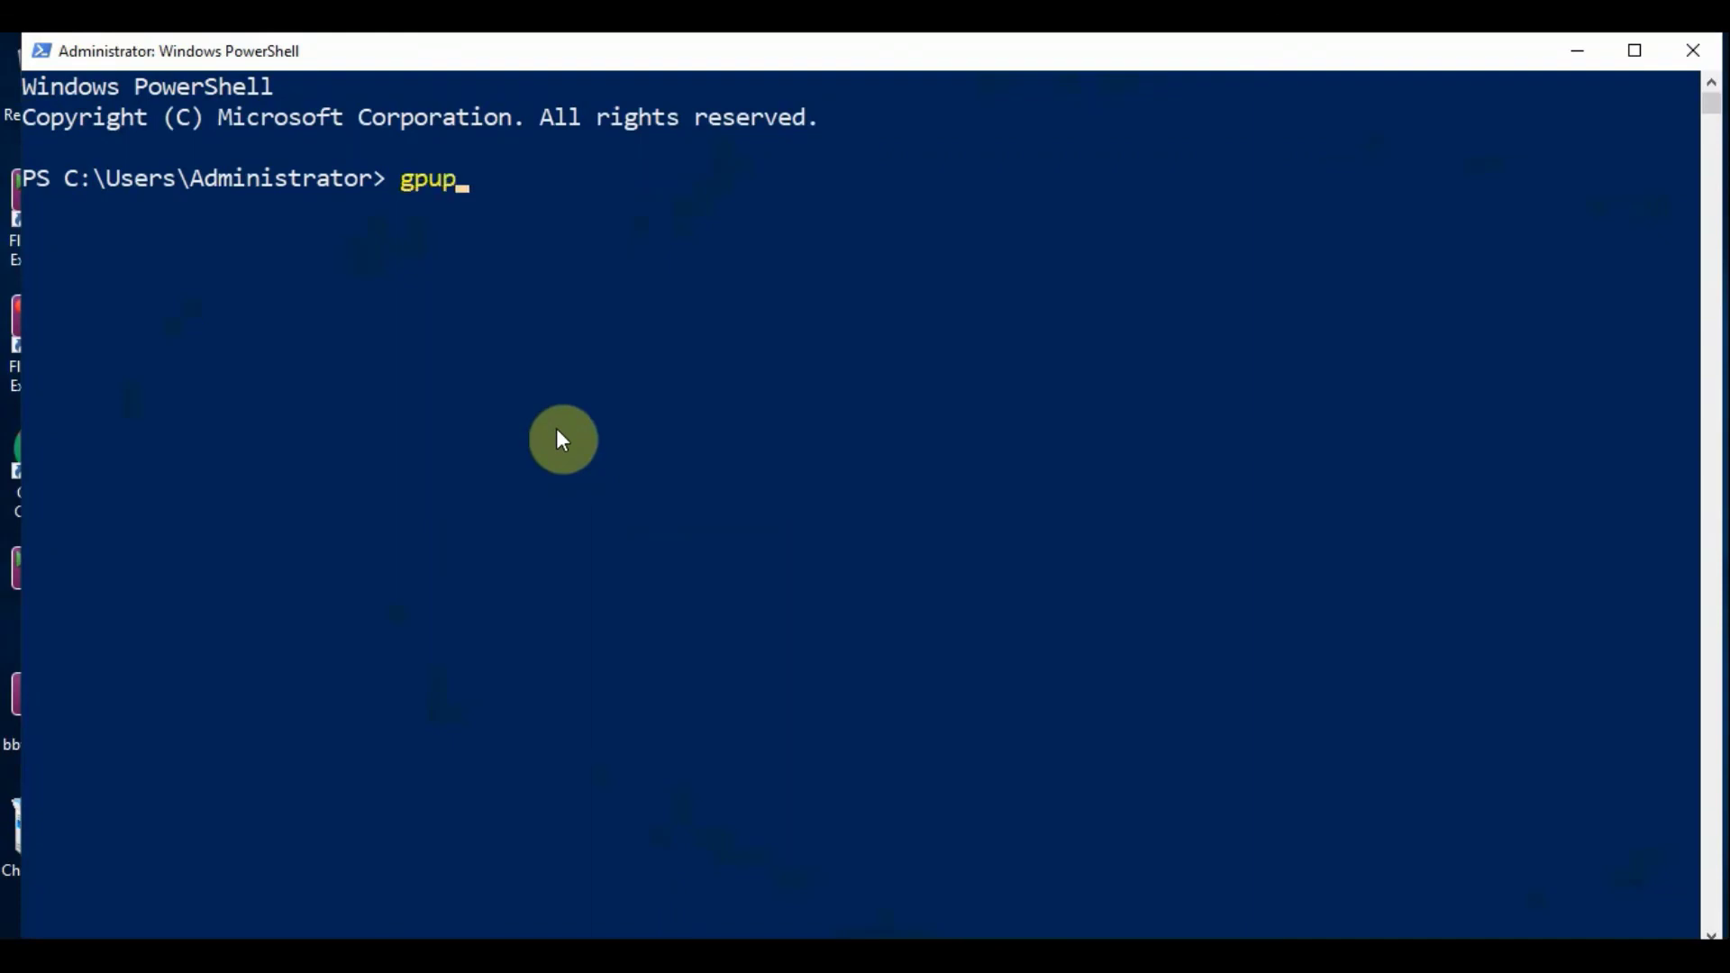
pyautogui.write('date /force')
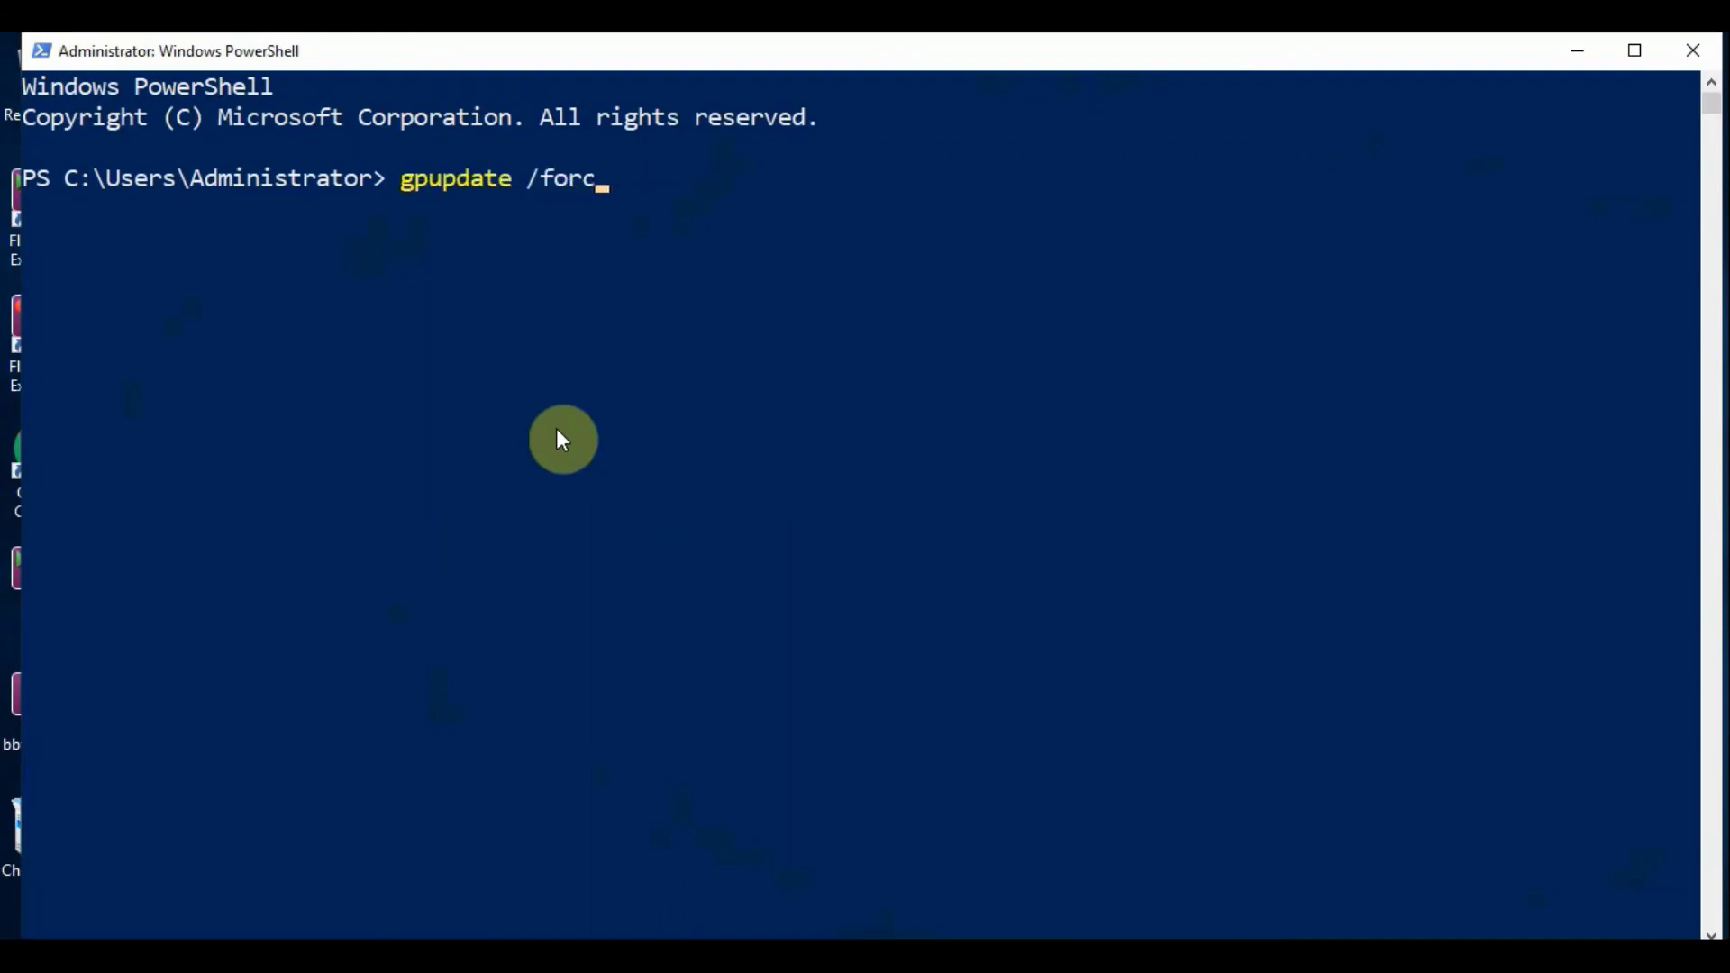
pyautogui.press('Return')
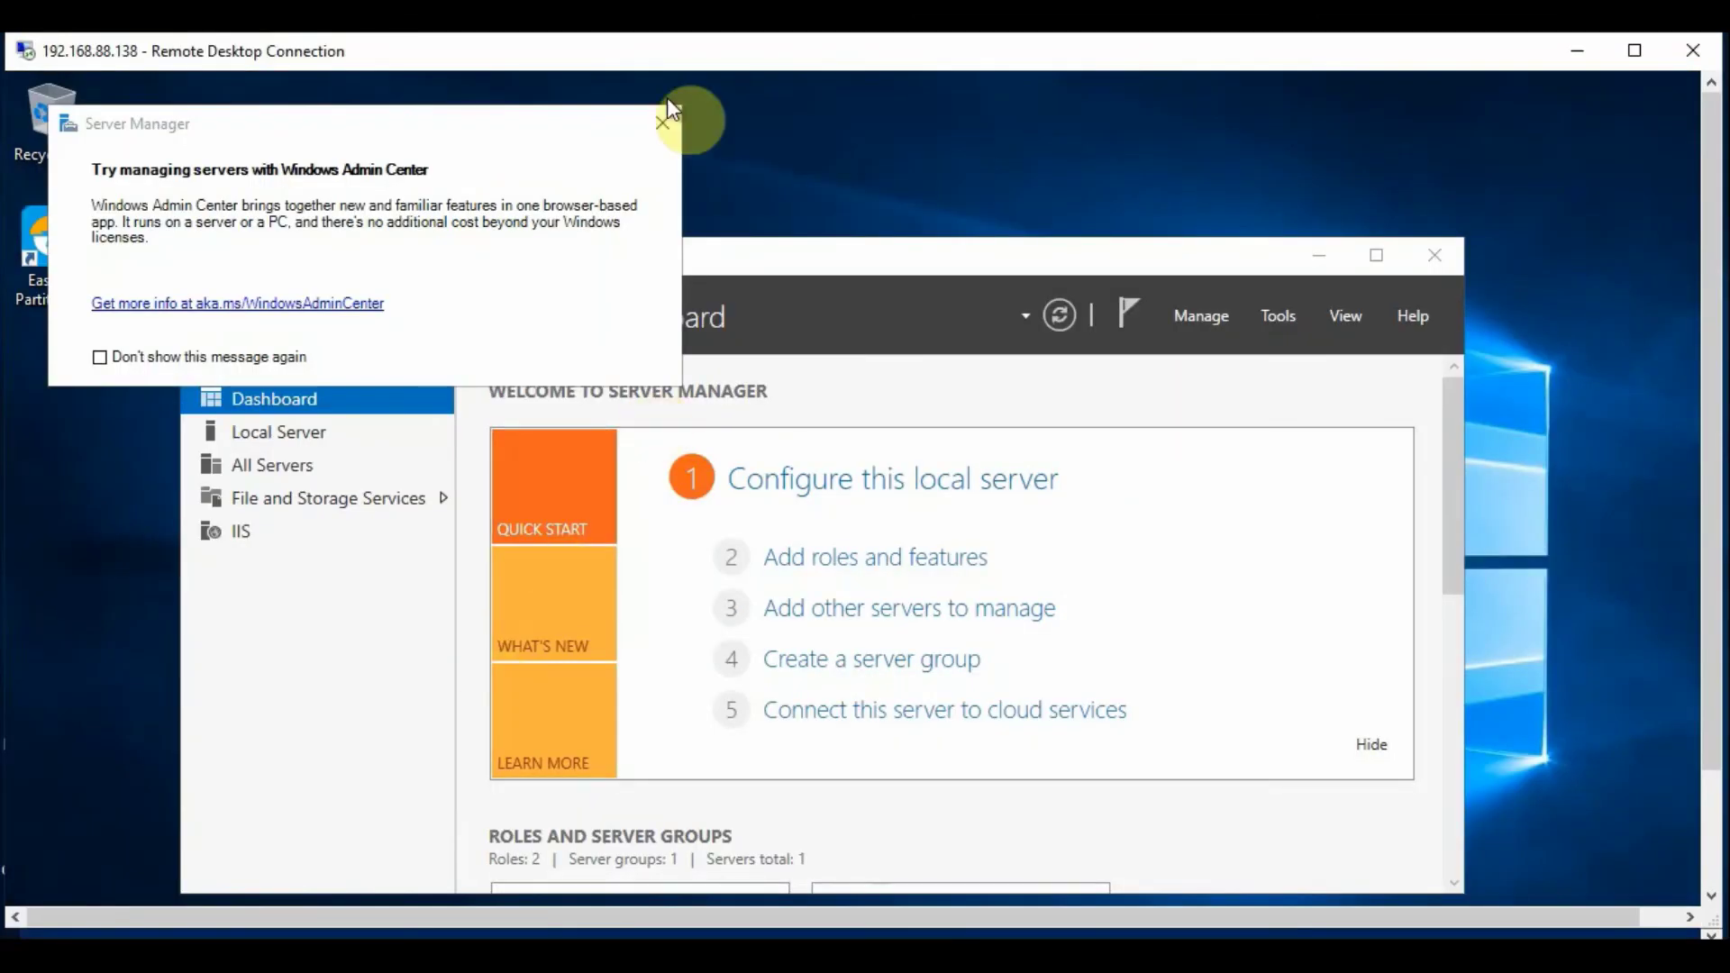
# Step: Dismiss the Windows Admin Center notice and close Server Manager in the 192.168.88.138 remote session
pyautogui.click(667, 123)
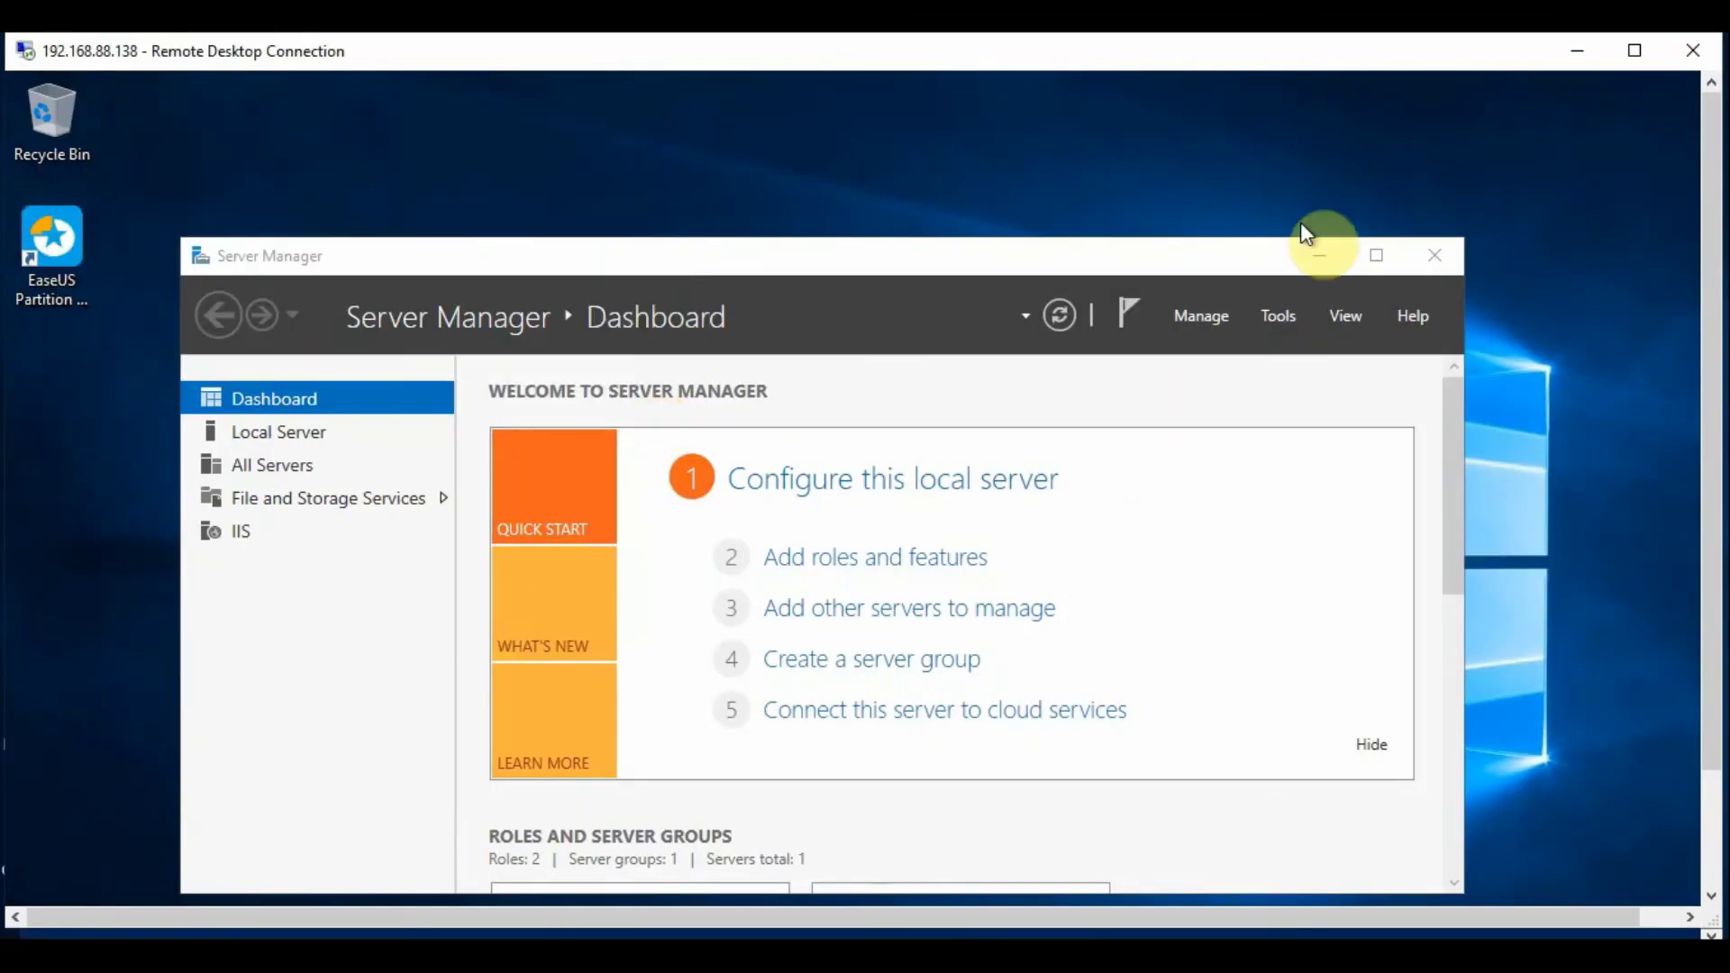
pyautogui.click(1435, 255)
pyautogui.moveTo(1710, 213); pyautogui.dragTo(1709, 330)
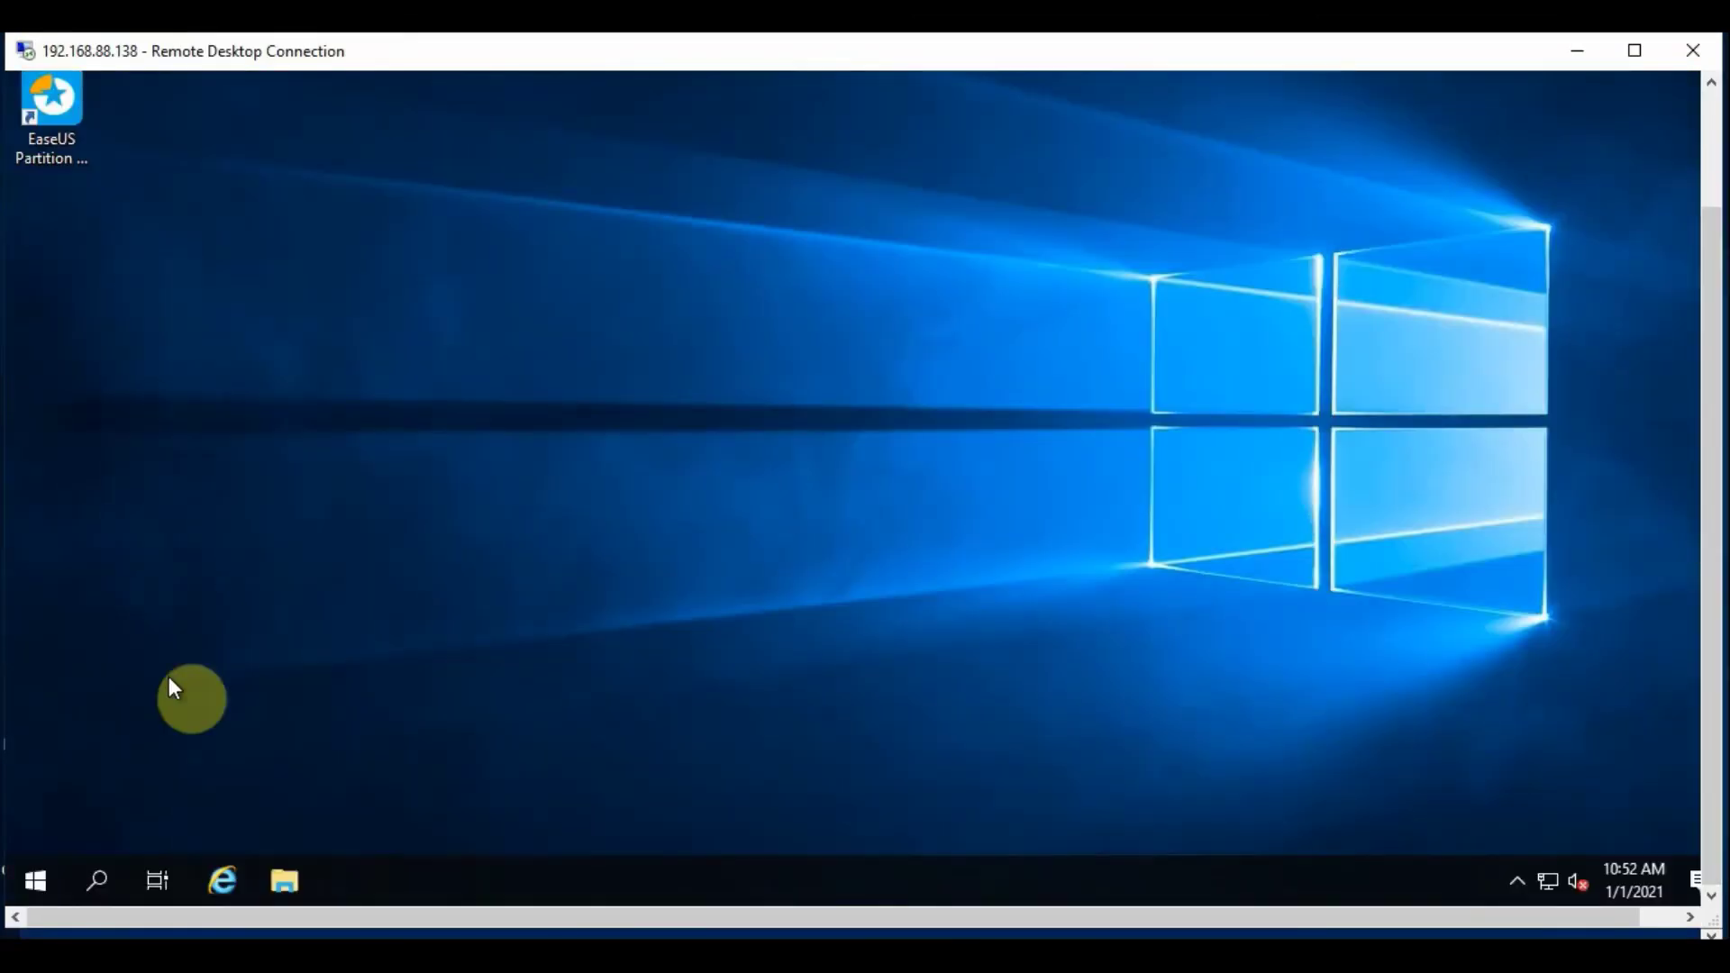
# Step: Open Windows PowerShell as administrator on the remote server and run Gpupdate /force
pyautogui.rightClick(50, 867)
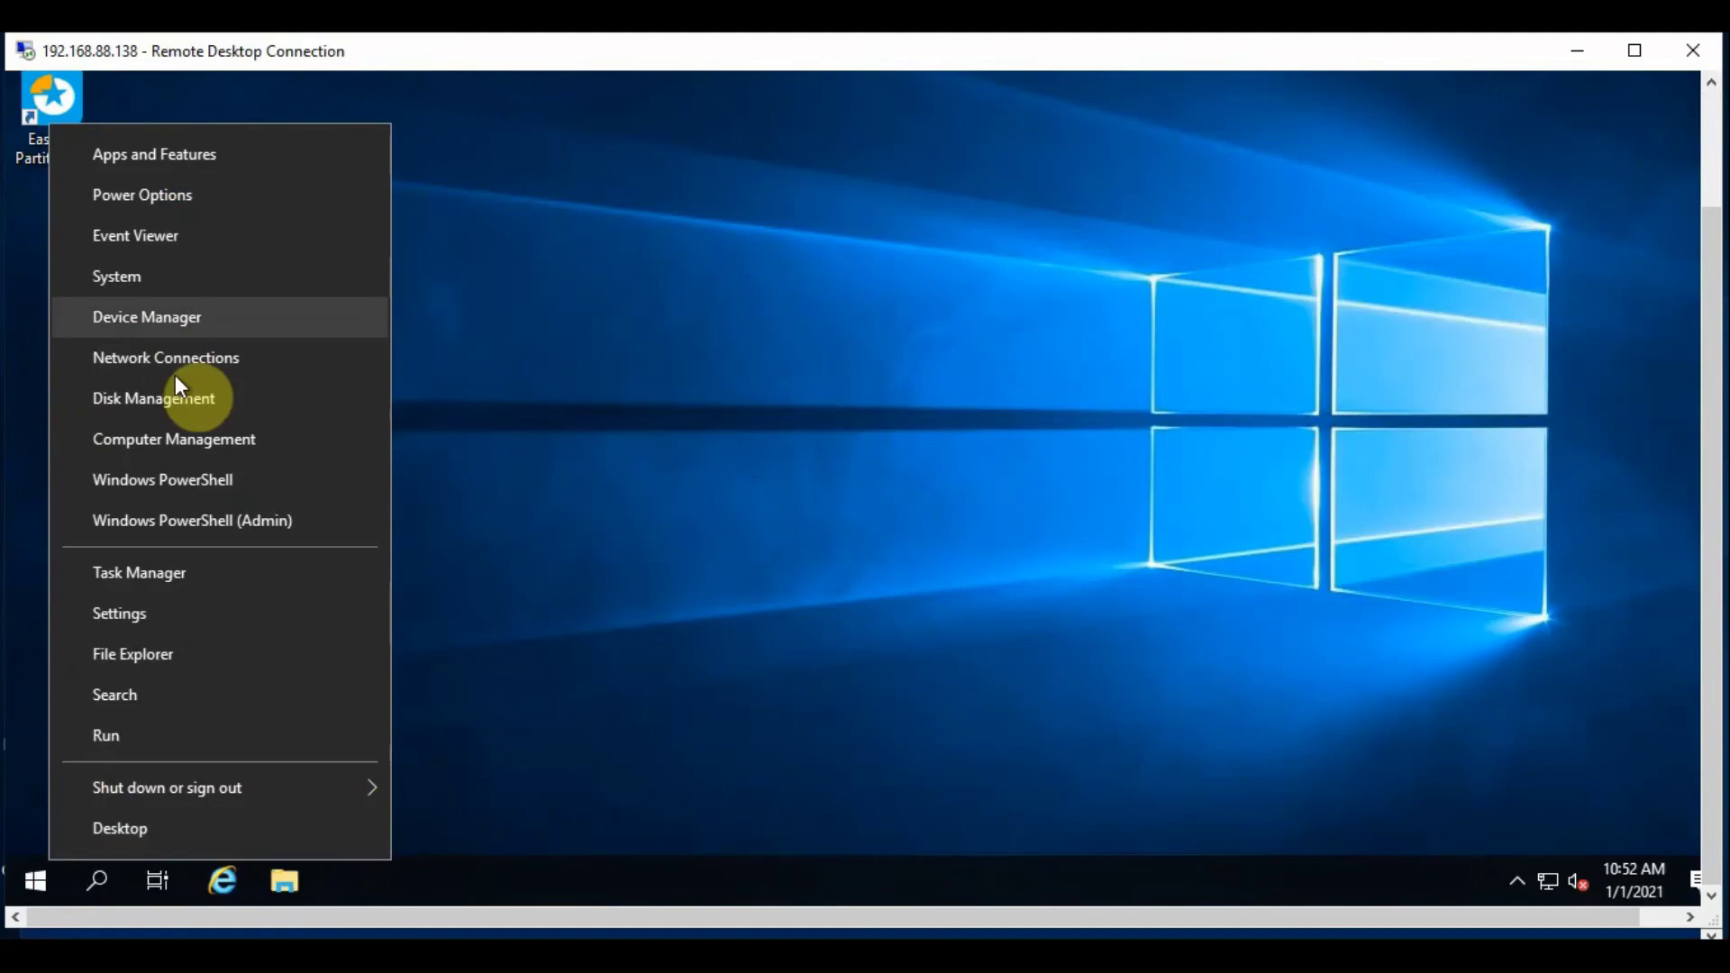
pyautogui.click(176, 440)
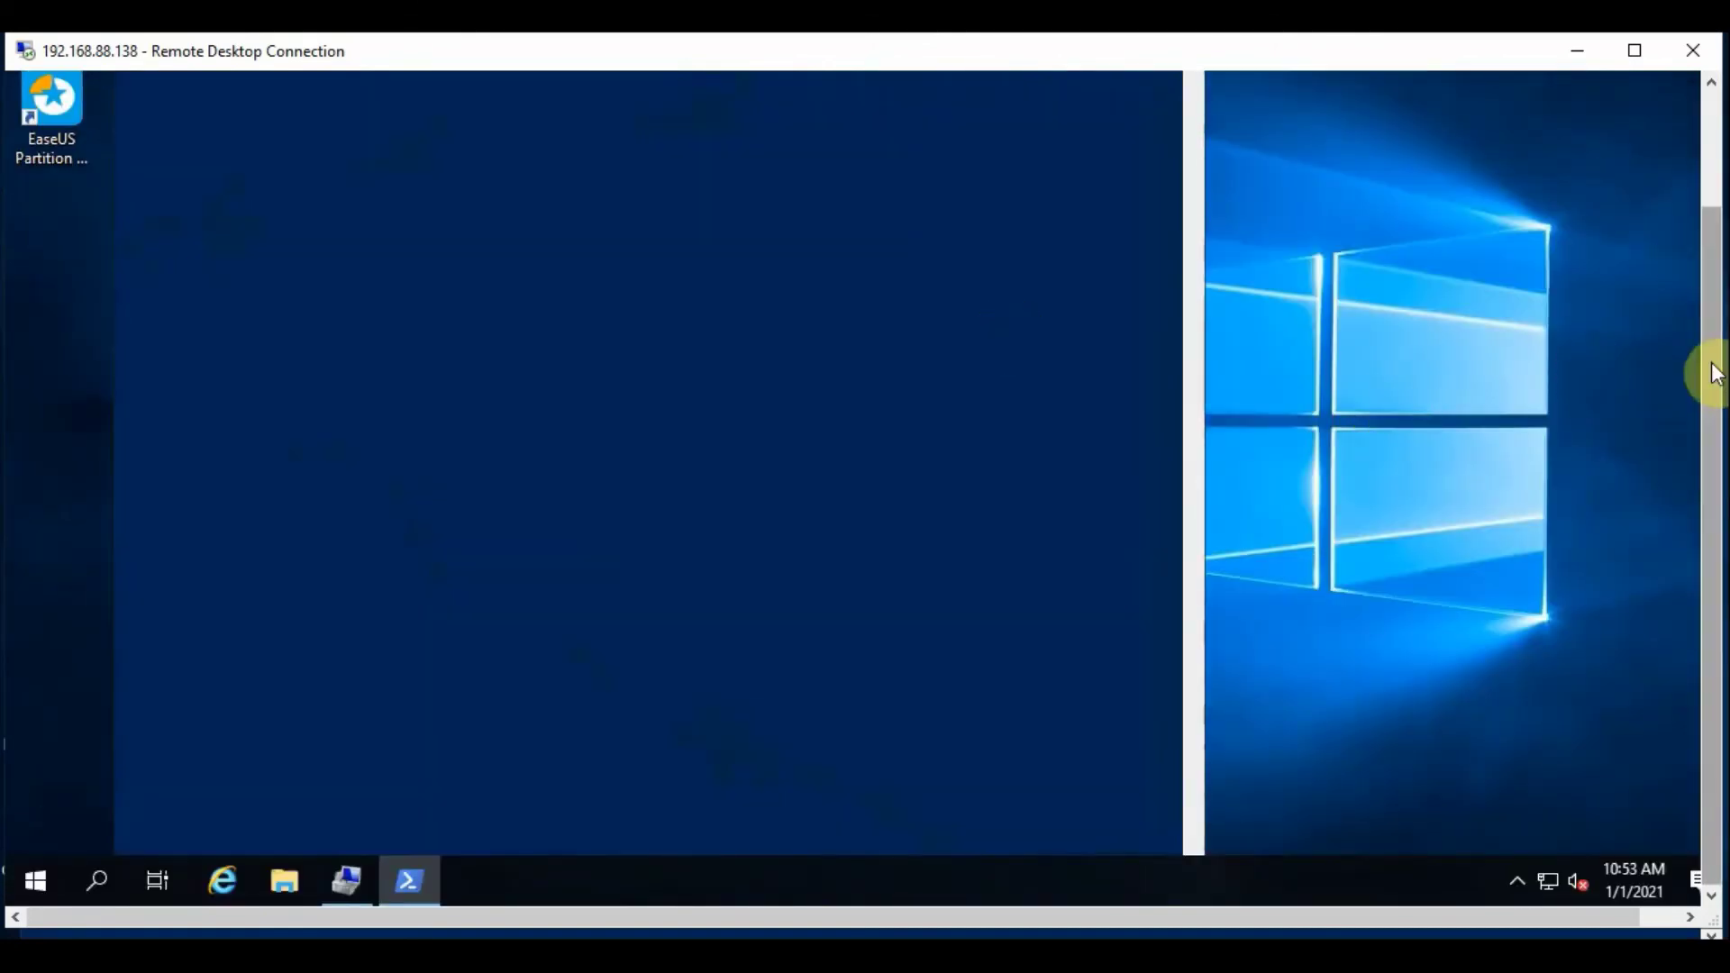
pyautogui.moveTo(1706, 375); pyautogui.dragTo(1685, 117)
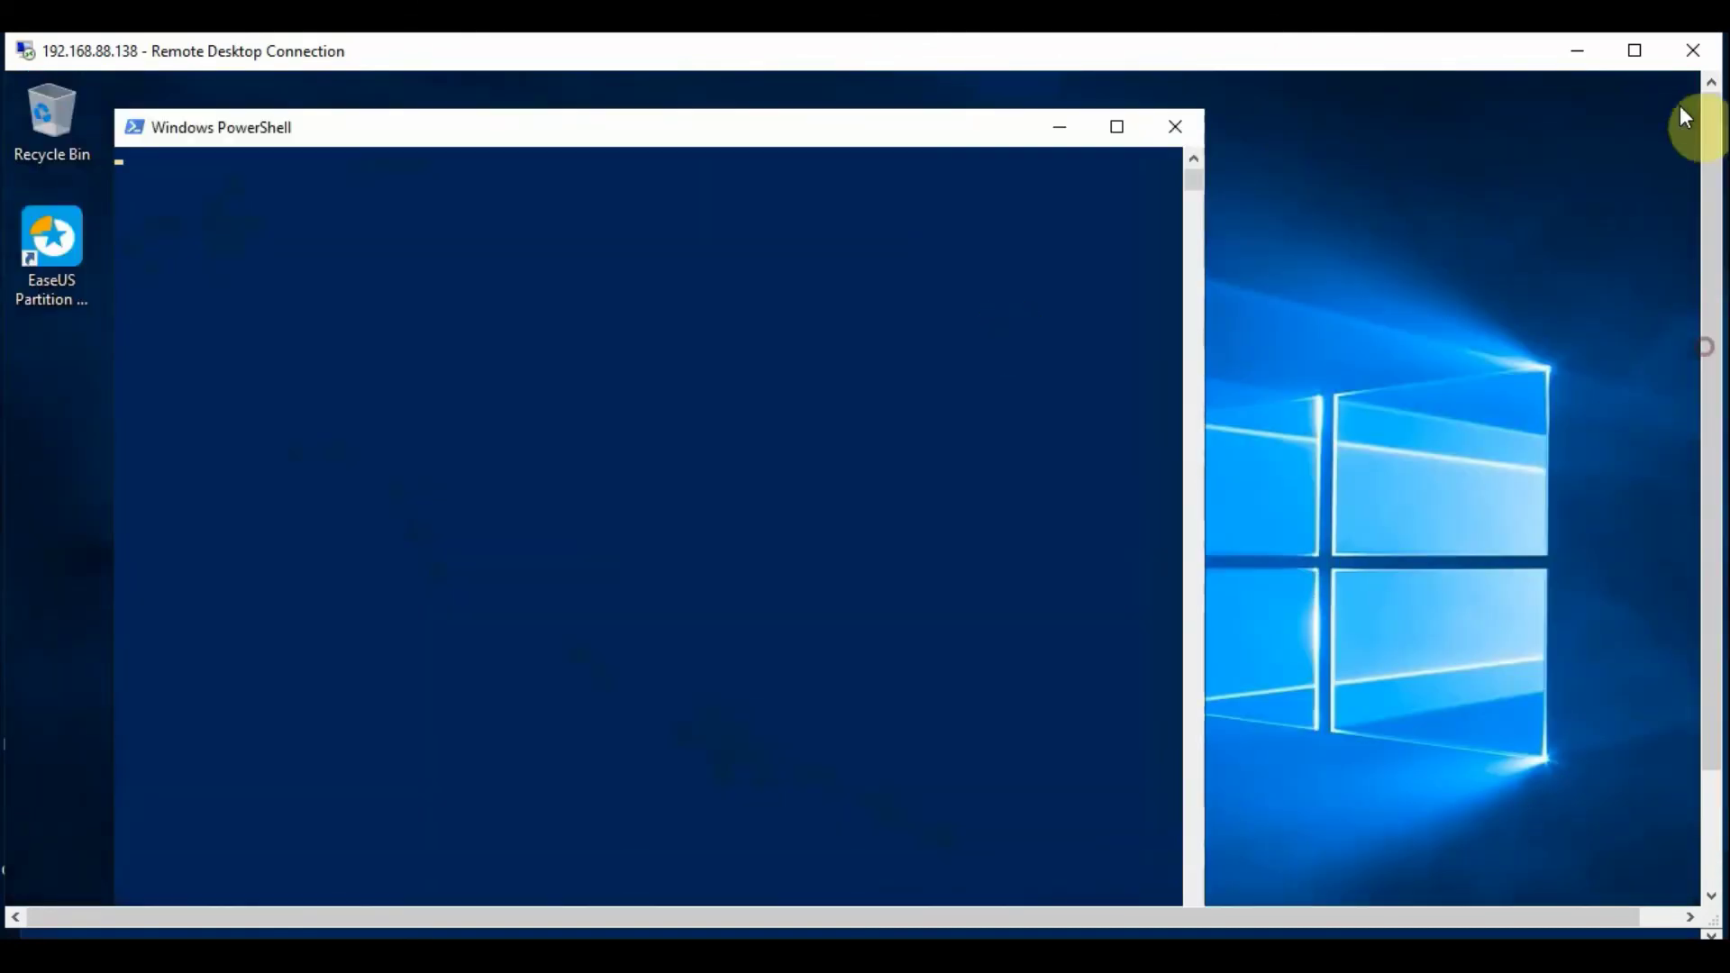
pyautogui.moveTo(748, 218); pyautogui.dragTo(663, 170)
pyautogui.click(661, 170)
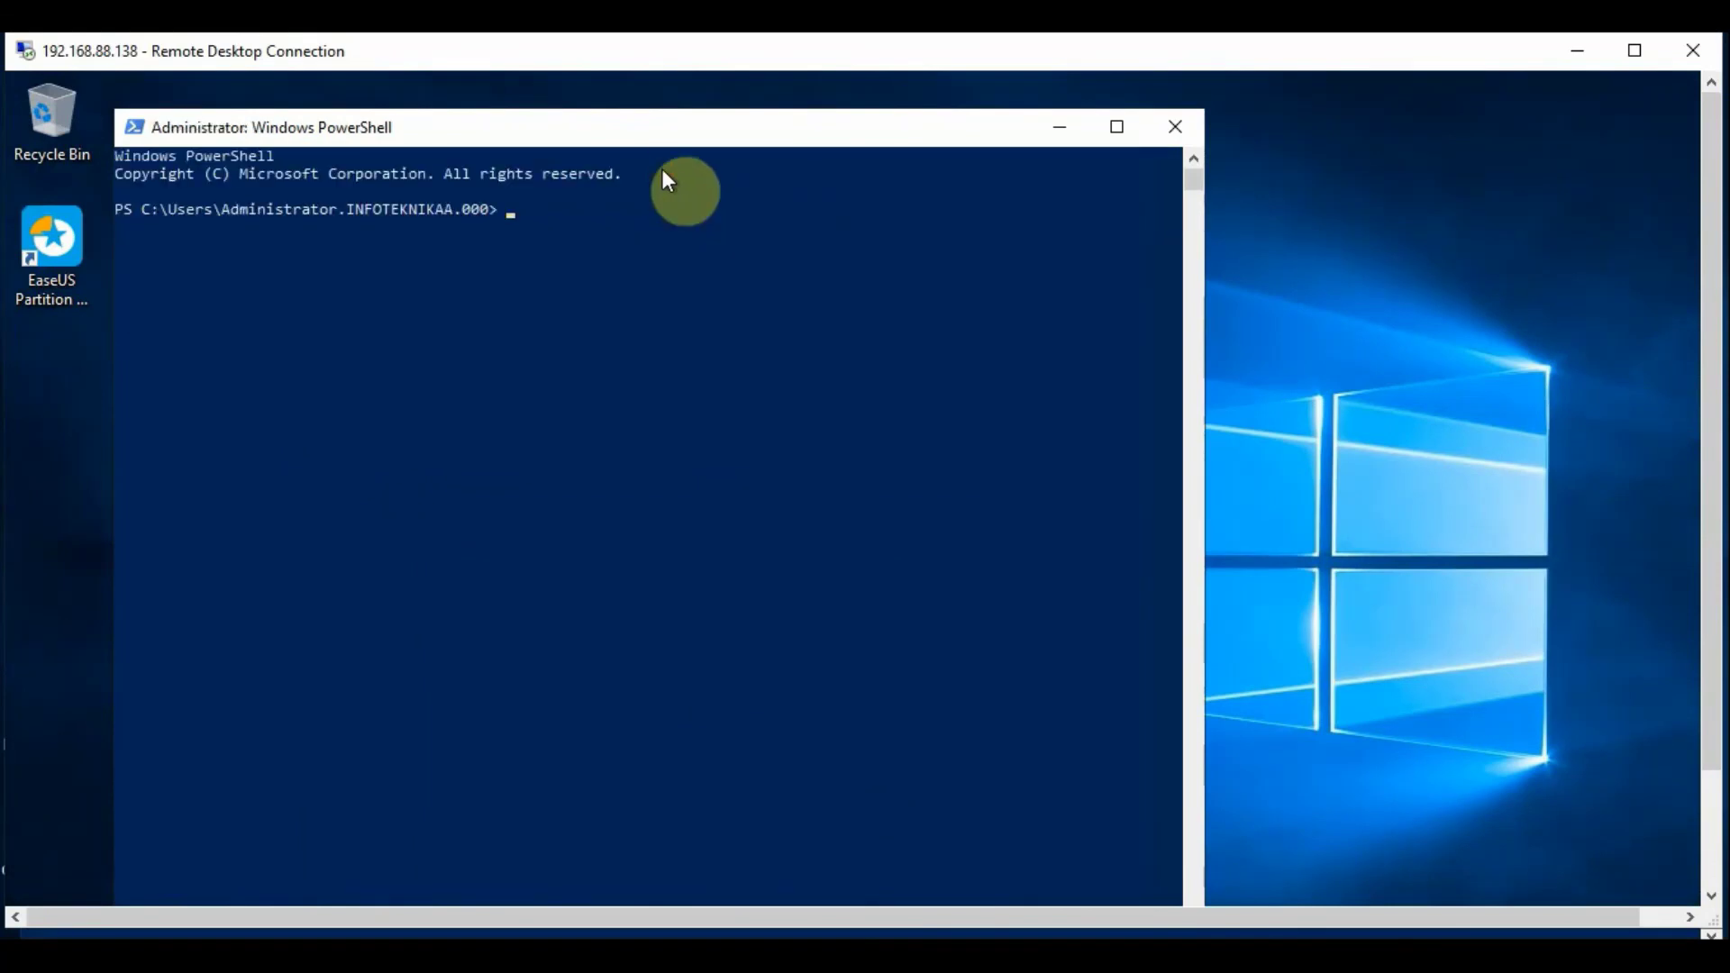
pyautogui.press('Return')
pyautogui.write('Gpupdate /force')
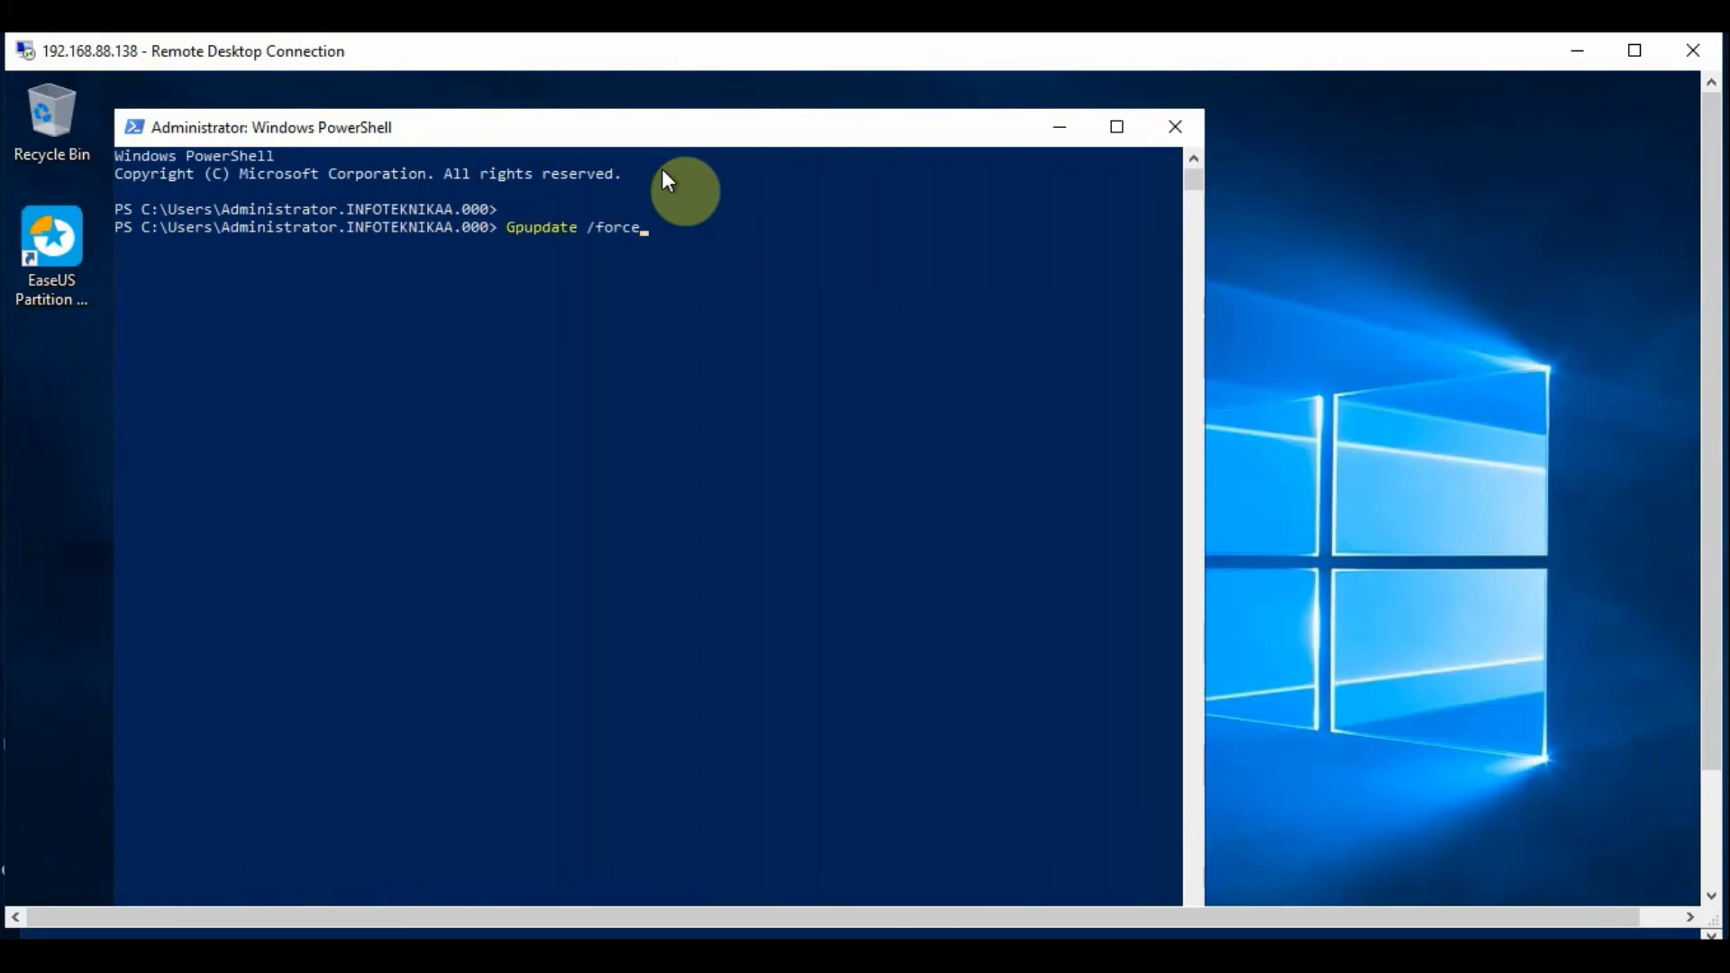
pyautogui.press('Return')
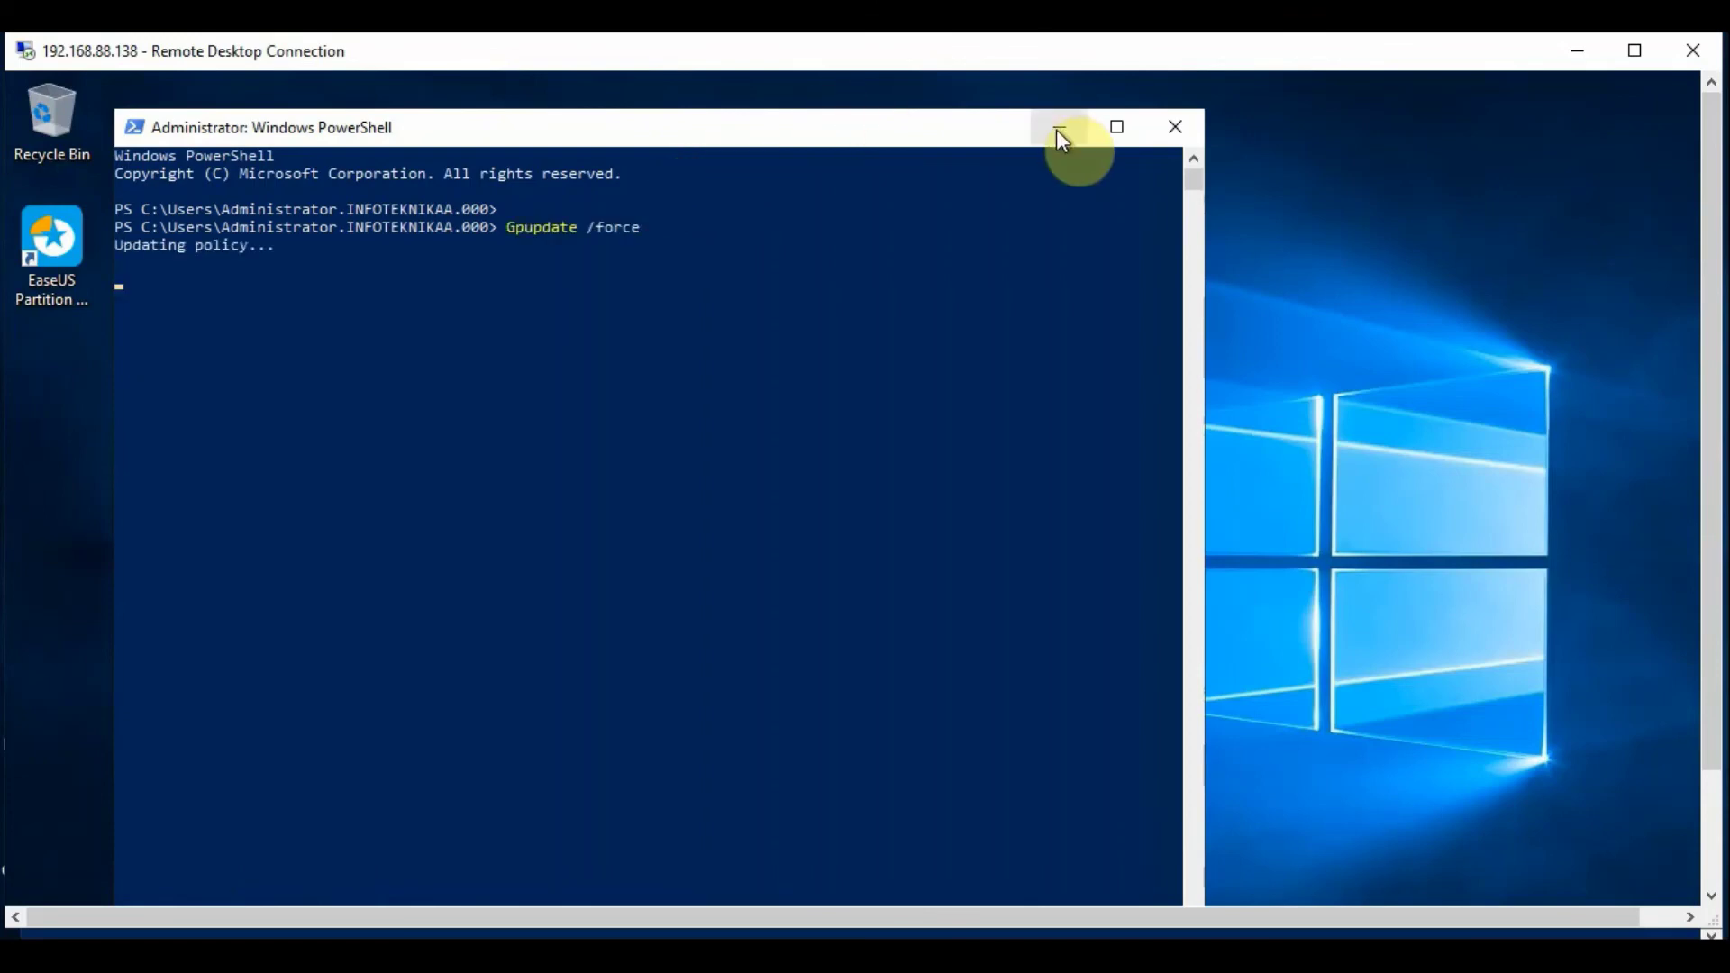
# Step: Minimize the remote session and the local PowerShell window to return to the desktop
pyautogui.click(1574, 54)
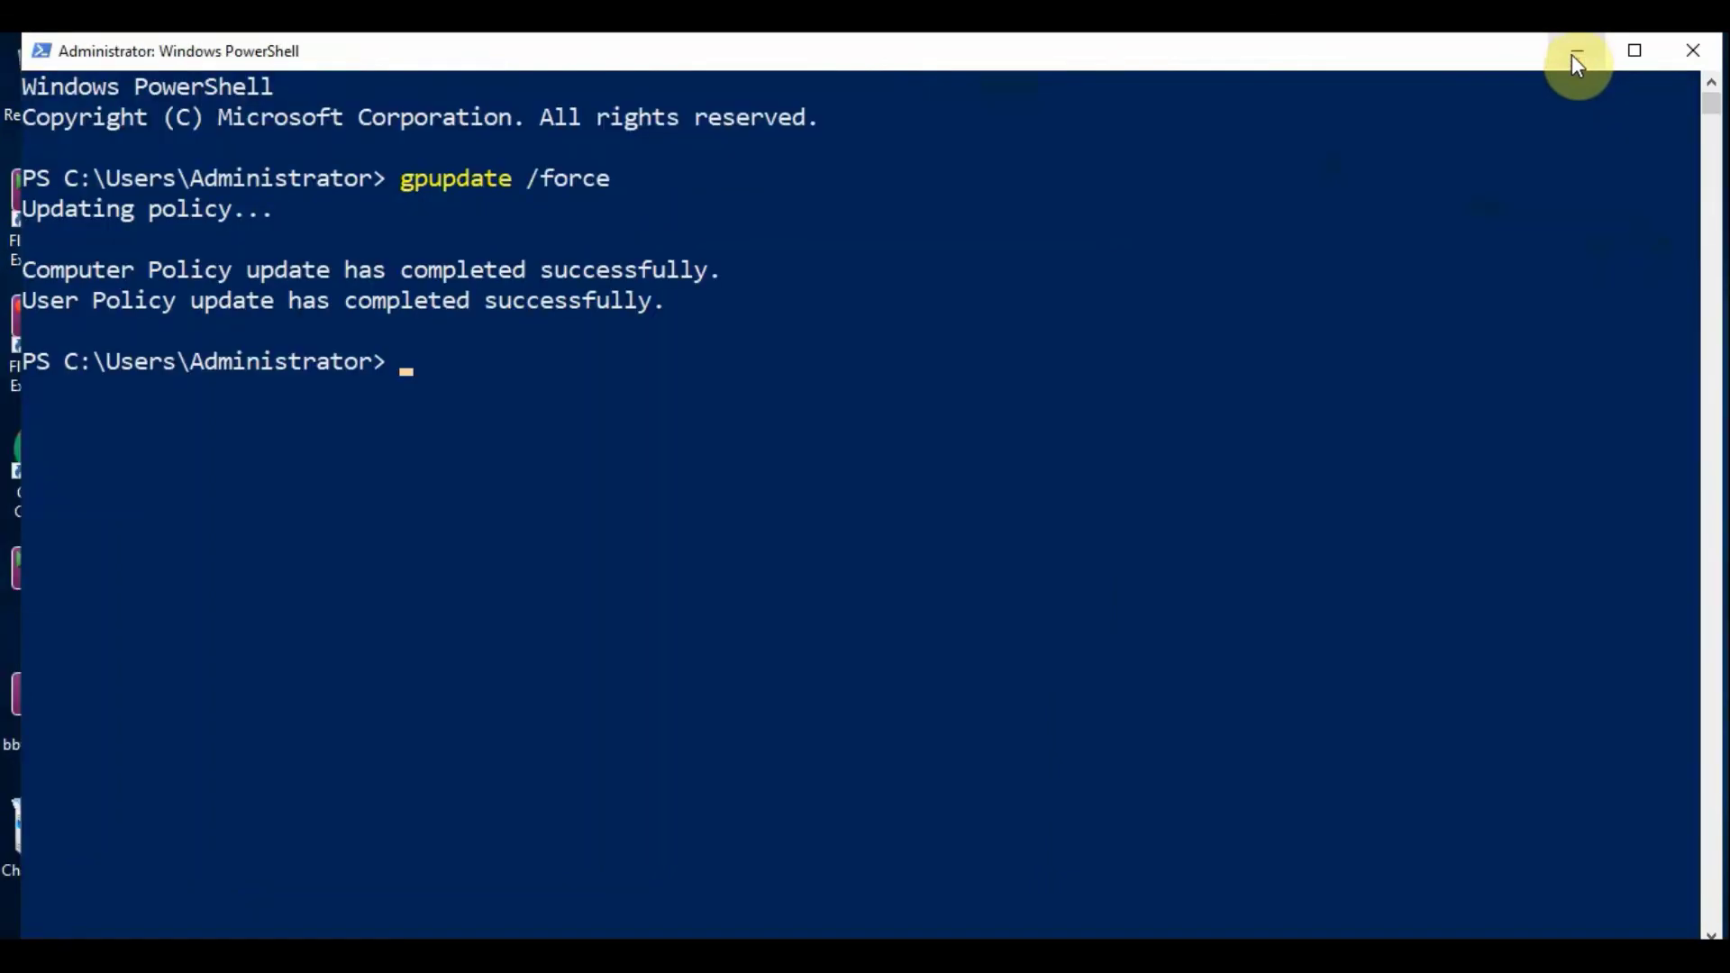
pyautogui.click(1575, 61)
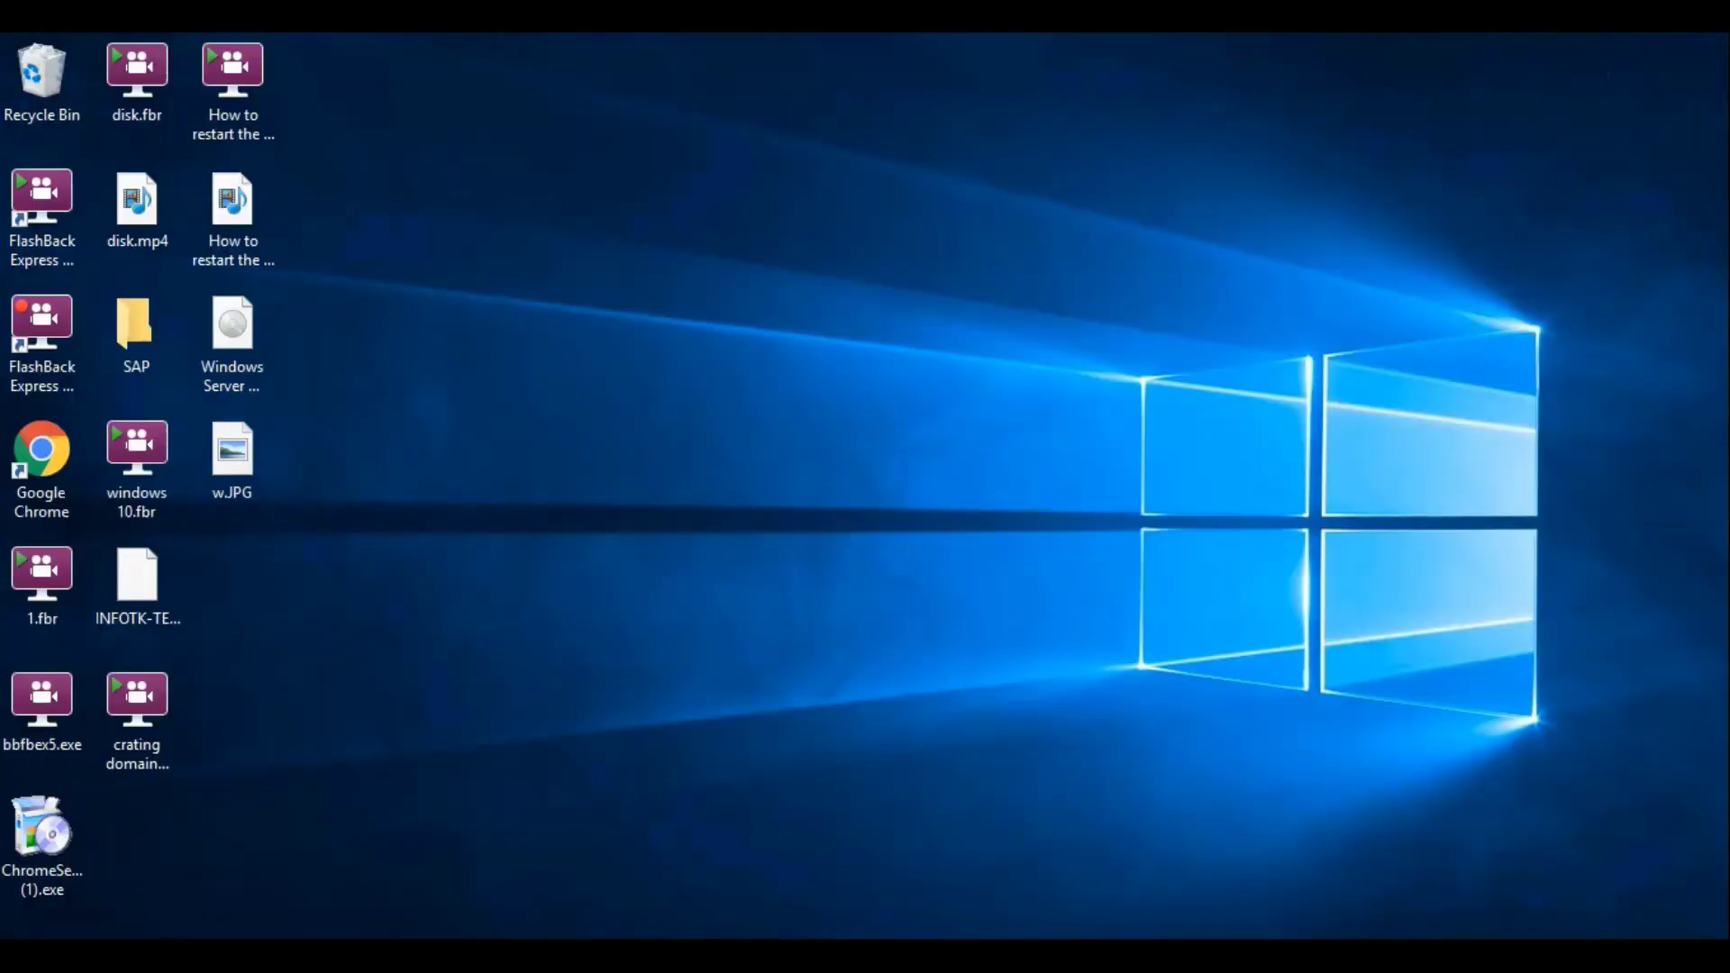
pyautogui.moveTo(636, 948)
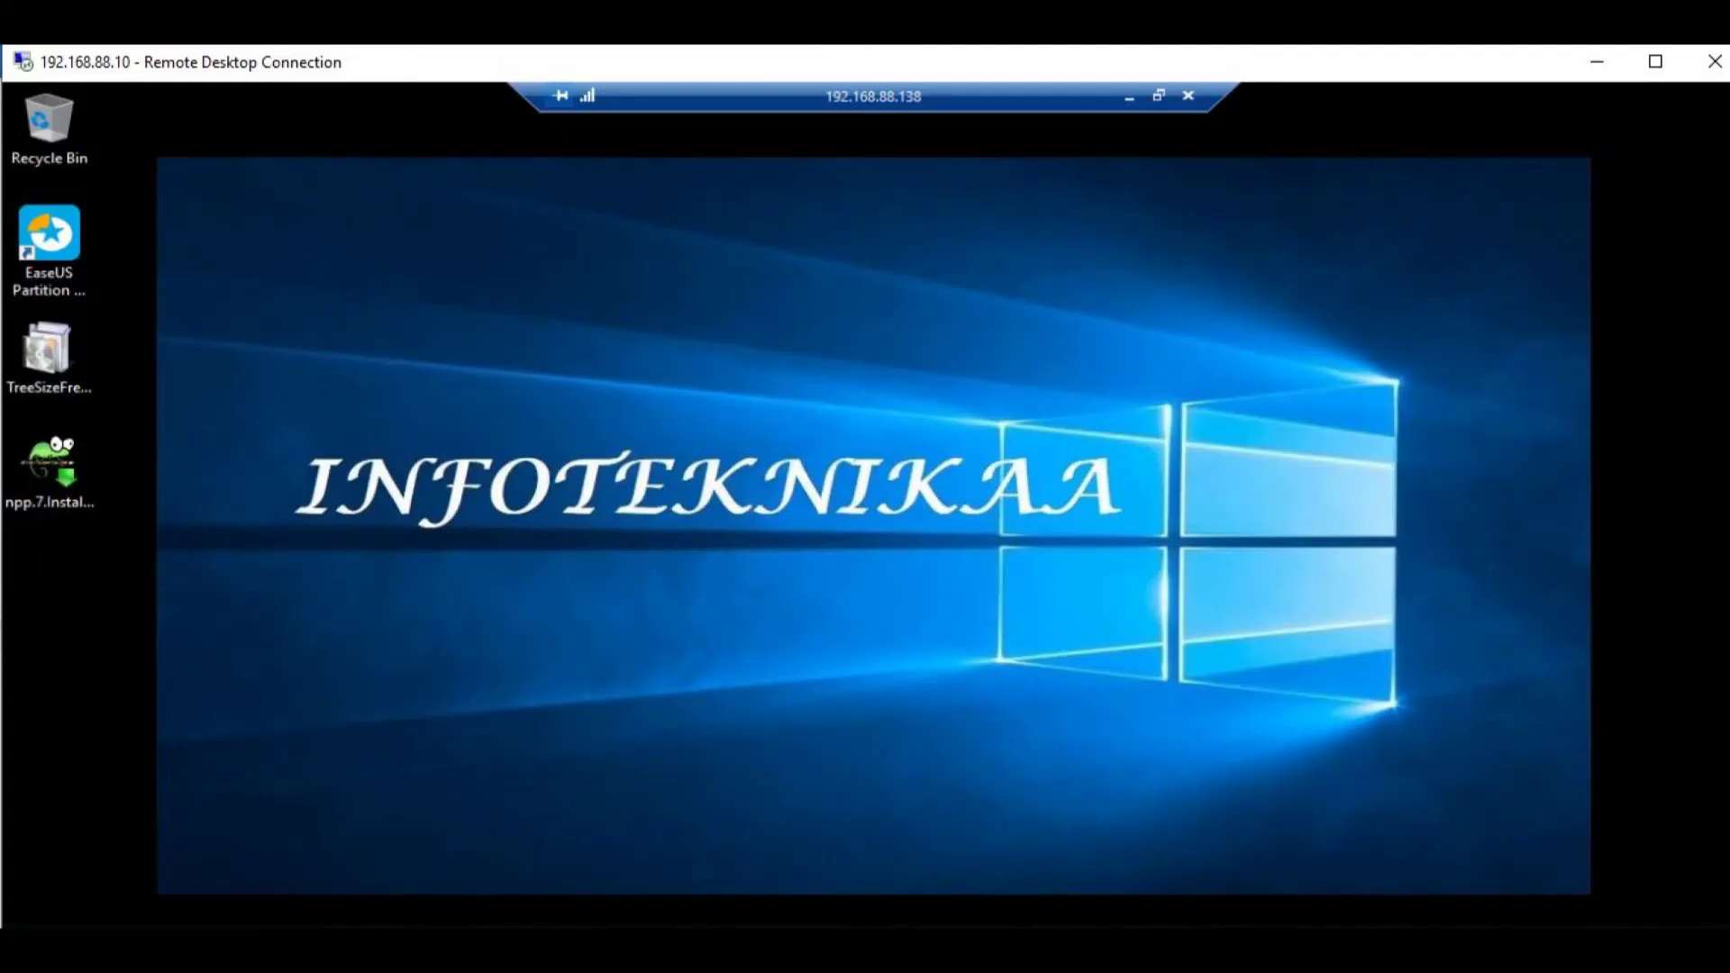